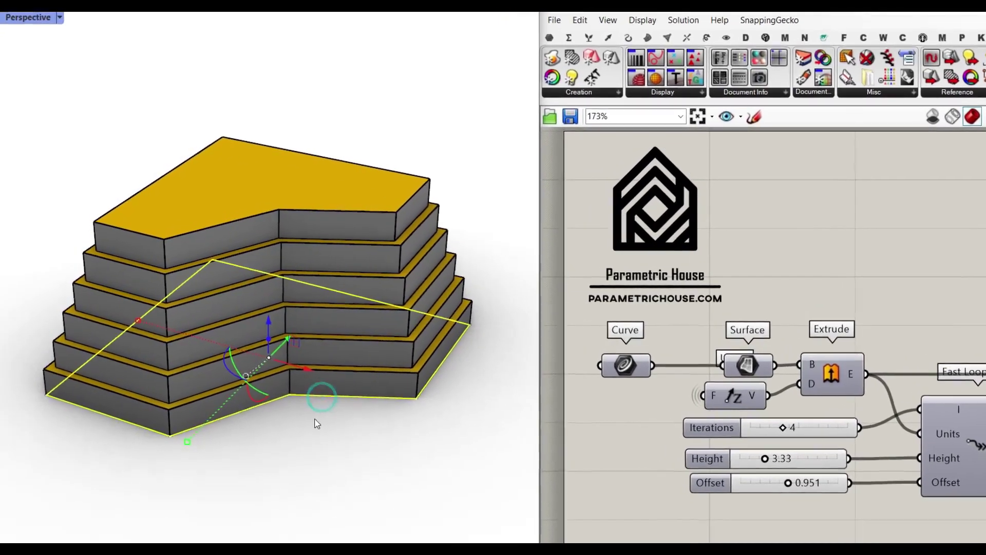
# Step: Reshape the tower's base curve by moving its front corner point inward
pyautogui.click(307, 410)
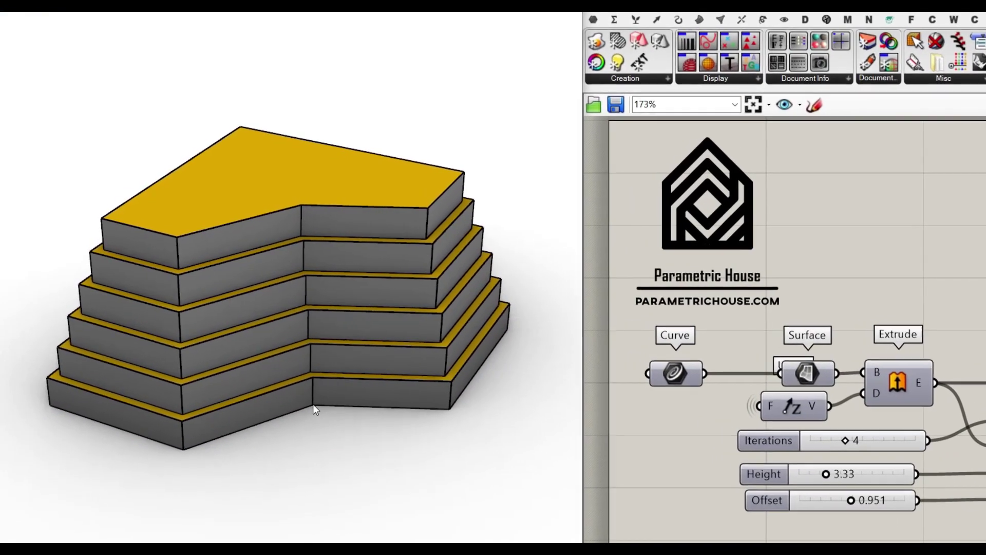
pyautogui.click(316, 405)
pyautogui.moveTo(334, 415); pyautogui.dragTo(429, 482)
pyautogui.moveTo(338, 430); pyautogui.dragTo(305, 326)
pyautogui.click(341, 410)
# Step: Set the Iterations slider of the stepped building to 3
pyautogui.scroll(-4, 394, 382)
pyautogui.moveTo(380, 366); pyautogui.dragTo(307, 369, button='right')
pyautogui.scroll(4, 745, 397)
pyautogui.moveTo(724, 413); pyautogui.dragTo(626, 376, button='right')
pyautogui.moveTo(648, 392)
pyautogui.mouseDown()
pyautogui.moveTo(578, 390)
pyautogui.moveTo(652, 392)
pyautogui.mouseUp()
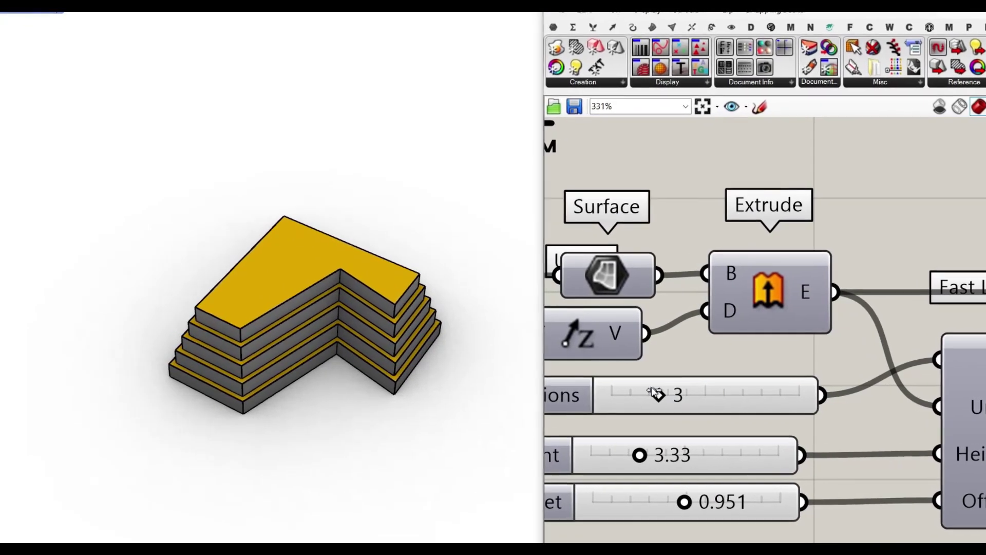
# Step: Set the Height slider to 4.71 and view the taller floors
pyautogui.moveTo(652, 396); pyautogui.dragTo(740, 354, button='right')
pyautogui.moveTo(713, 414); pyautogui.dragTo(774, 413)
pyautogui.scroll(4, 324, 318)
pyautogui.moveTo(323, 334); pyautogui.dragTo(359, 333, button='right')
pyautogui.scroll(2, 358, 333)
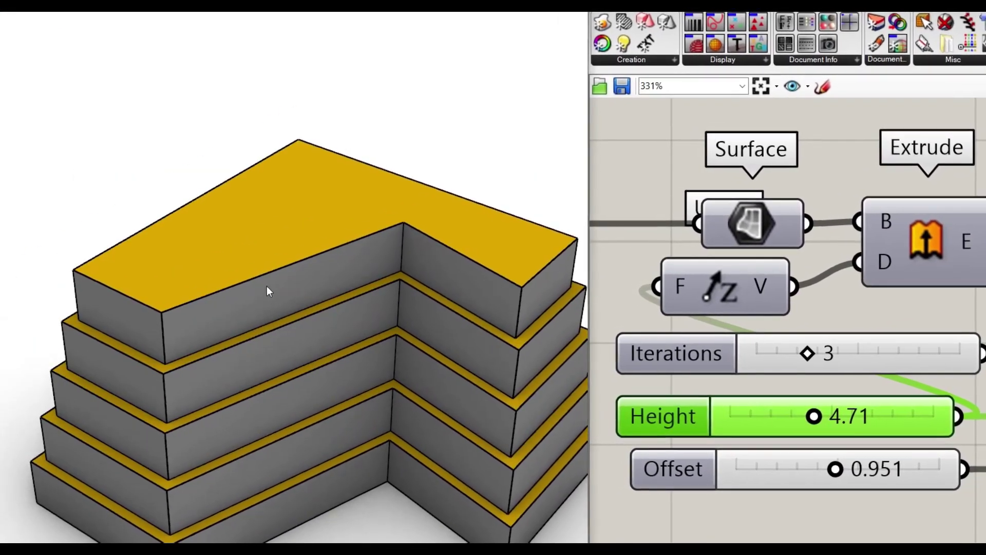
pyautogui.moveTo(325, 383); pyautogui.dragTo(317, 343, button='right')
pyautogui.scroll(-2, 315, 340)
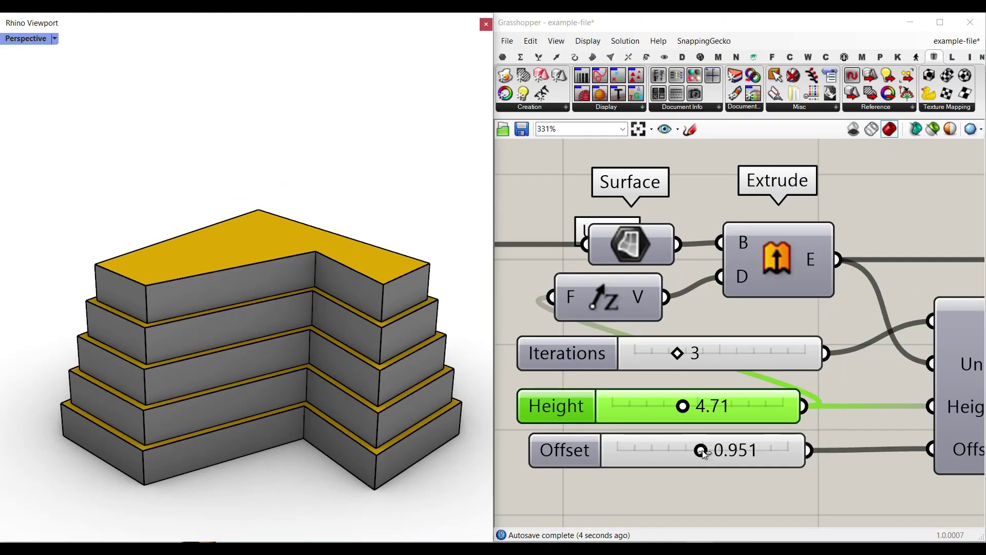
# Step: Try different setbacks between the floors and set the Offset slider to 1.120
pyautogui.moveTo(863, 472); pyautogui.dragTo(887, 473)
pyautogui.moveTo(719, 450); pyautogui.dragTo(625, 450)
pyautogui.moveTo(193, 415); pyautogui.dragTo(251, 406, button='right')
pyautogui.moveTo(625, 450); pyautogui.dragTo(718, 452)
pyautogui.scroll(-3, 196, 269)
pyautogui.moveTo(226, 282); pyautogui.dragTo(199, 304, button='right')
pyautogui.scroll(5, 251, 311)
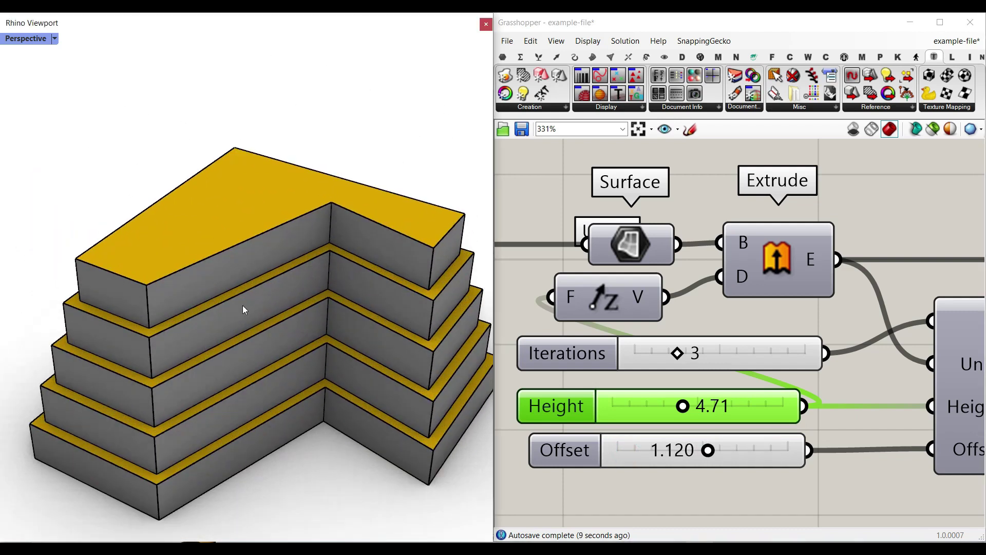
# Step: Draw a closed six-corner polyline on the ground plane behind the stepped building as a new footprint
pyautogui.scroll(-10, 771, 328)
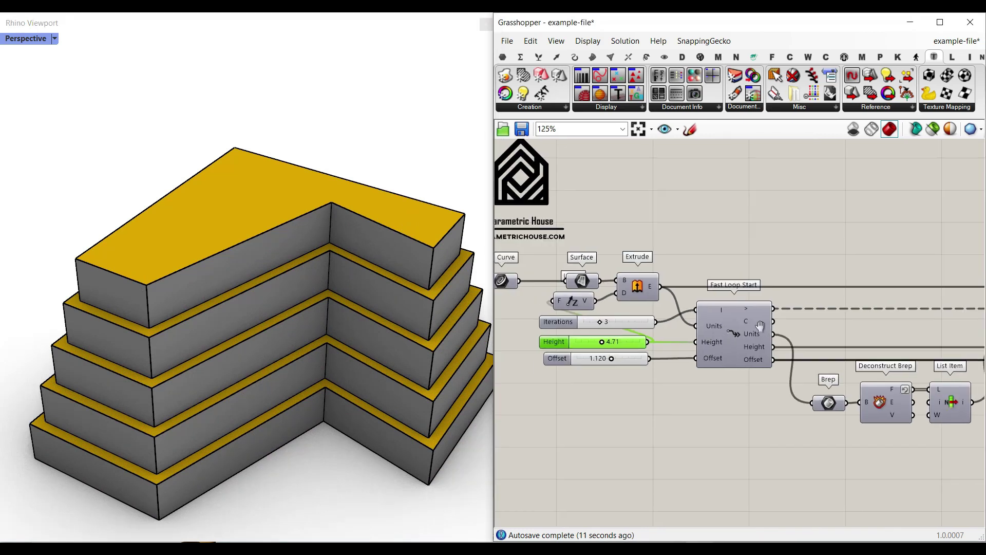
pyautogui.scroll(5, 605, 319)
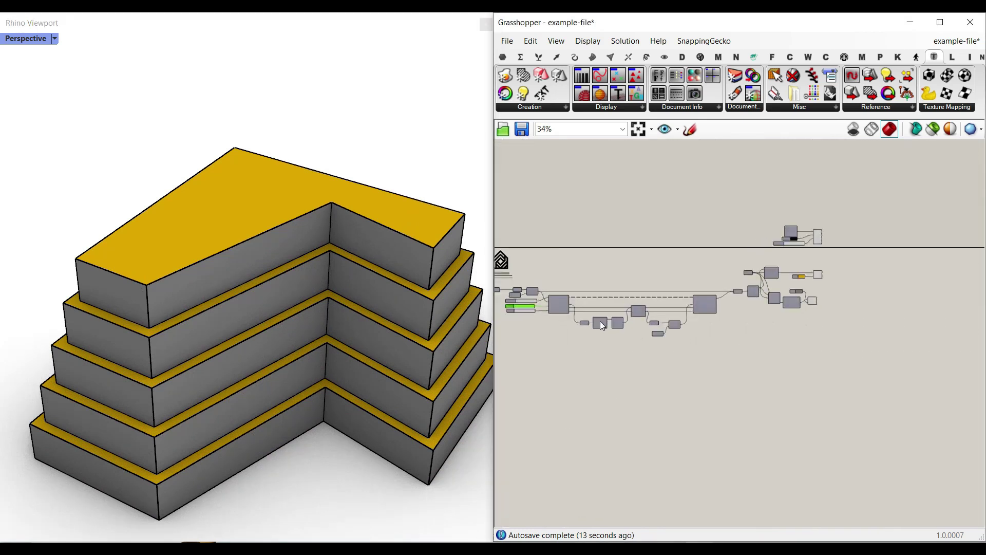
pyautogui.moveTo(257, 326); pyautogui.dragTo(246, 307, button='right')
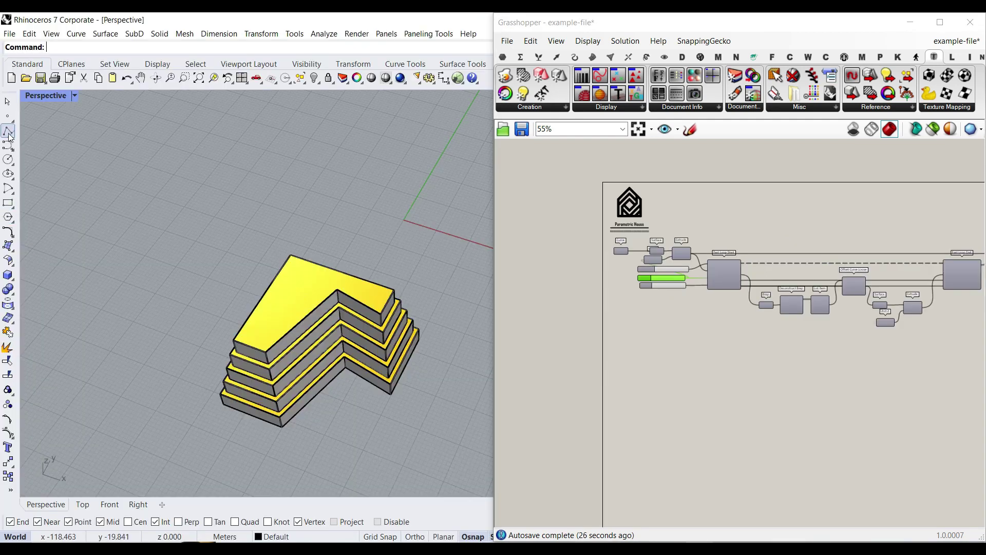
pyautogui.click(7, 131)
pyautogui.click(340, 191)
pyautogui.click(246, 169)
pyautogui.click(192, 240)
pyautogui.click(249, 266)
pyautogui.click(259, 209)
pyautogui.click(318, 234)
pyautogui.click(340, 191)
# Step: Reference the newly drawn polyline in the Curve parameter with Set one Curve
pyautogui.scroll(5, 663, 270)
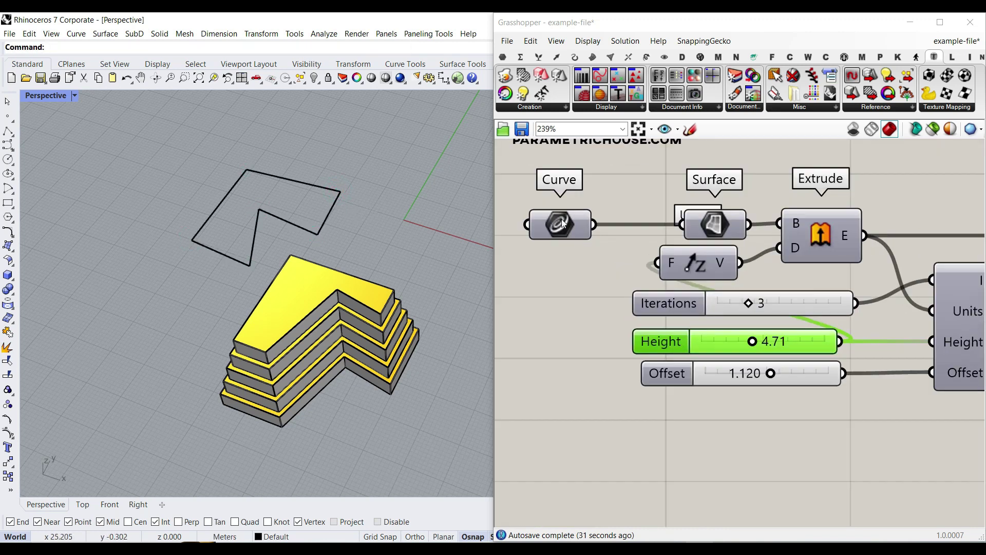
pyautogui.rightClick(566, 229)
pyautogui.click(605, 381)
pyautogui.click(293, 219)
pyautogui.scroll(3, 236, 213)
pyautogui.scroll(-4, 236, 212)
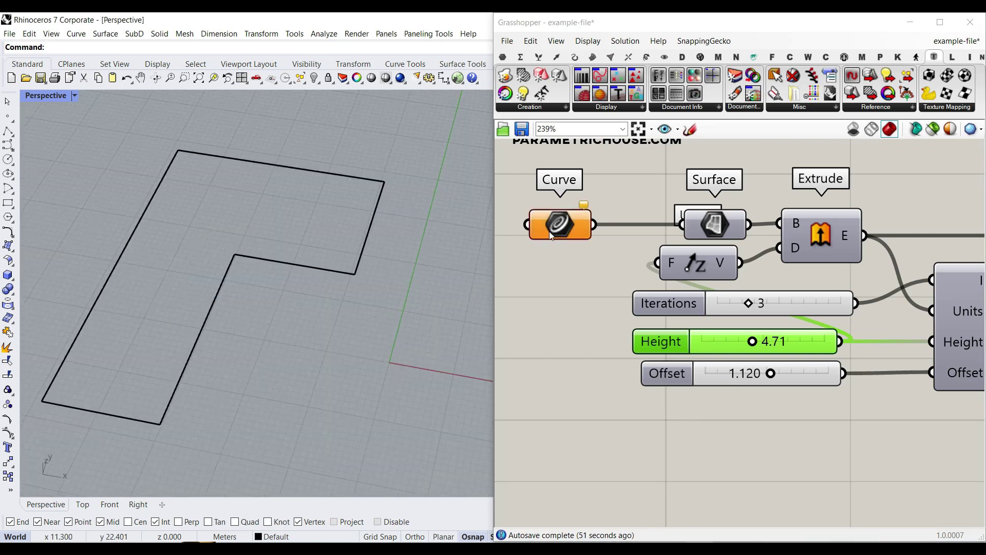
# Step: Reference the L-shaped outline as the single curve of the Curve parameter
pyautogui.rightClick(563, 234)
pyautogui.click(595, 400)
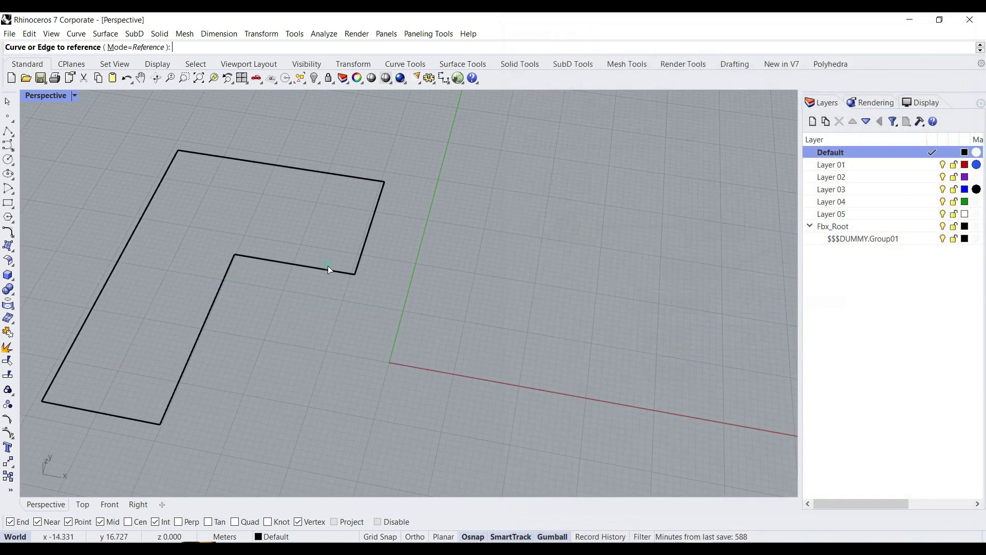
pyautogui.click(327, 269)
pyautogui.scroll(-4, 317, 267)
pyautogui.scroll(3, 316, 267)
pyautogui.scroll(3, 651, 294)
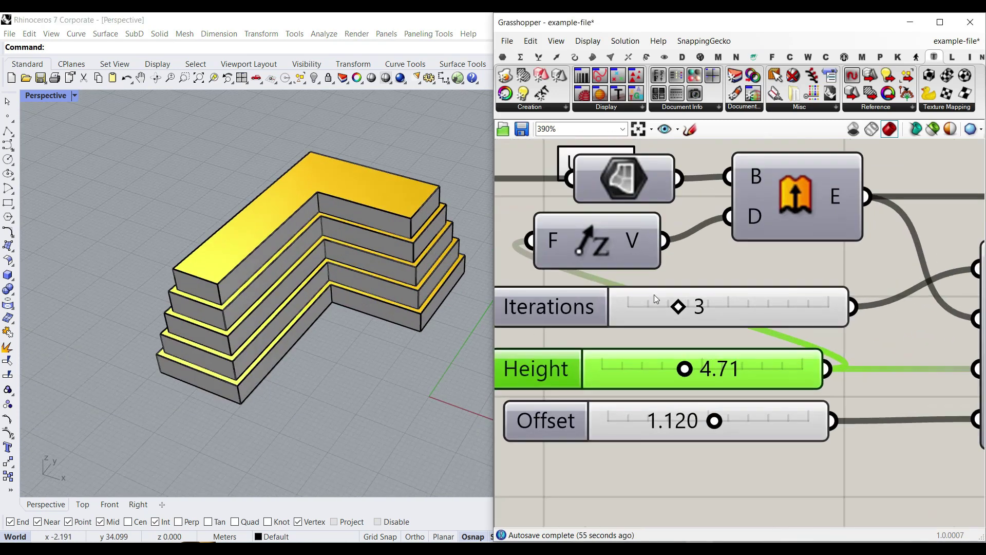
# Step: Set the Iterations slider to 5 and the Height slider to 4.13
pyautogui.moveTo(689, 306); pyautogui.dragTo(720, 307)
pyautogui.moveTo(677, 365)
pyautogui.mouseDown()
pyautogui.moveTo(649, 369)
pyautogui.moveTo(683, 369)
pyautogui.moveTo(672, 369)
pyautogui.mouseUp()
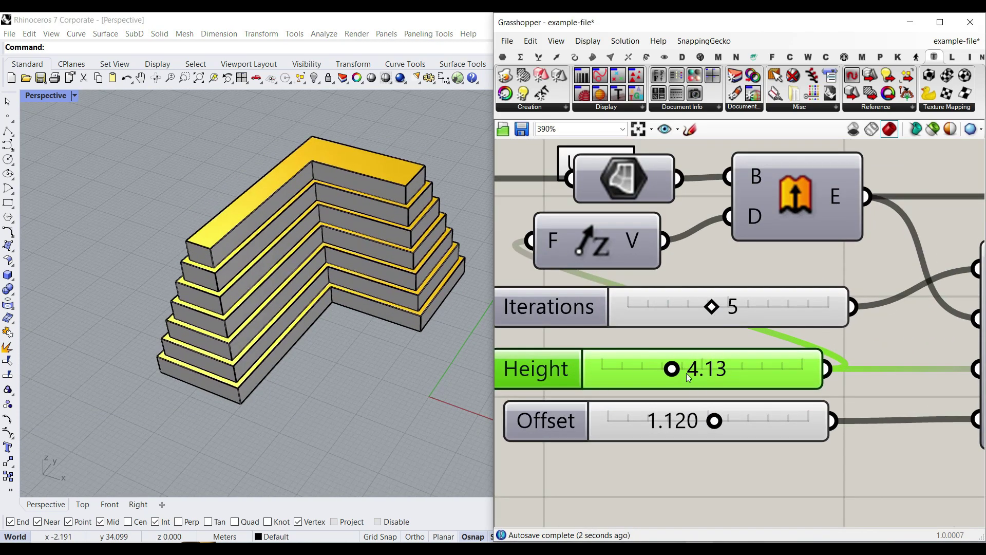
pyautogui.moveTo(331, 303)
pyautogui.mouseDown(button='right')
pyautogui.moveTo(255, 289)
pyautogui.moveTo(326, 315)
pyautogui.moveTo(334, 307)
pyautogui.mouseUp(button='right')
pyautogui.scroll(2, 254, 289)
# Step: Set the Offset slider to 0.946 and the Iterations slider to 7
pyautogui.moveTo(714, 421)
pyautogui.mouseDown()
pyautogui.moveTo(667, 421)
pyautogui.moveTo(707, 421)
pyautogui.mouseUp()
pyautogui.scroll(-3, 309, 301)
pyautogui.moveTo(706, 311); pyautogui.dragTo(745, 307)
# Step: Reshape the L-shaped footprint by moving a corner point so its wing ends in a slanted edge
pyautogui.moveTo(170, 269); pyautogui.dragTo(328, 390, button='right')
pyautogui.click(324, 391)
pyautogui.moveTo(307, 392); pyautogui.dragTo(261, 390)
pyautogui.moveTo(362, 310); pyautogui.dragTo(288, 272, button='right')
pyautogui.scroll(8, 293, 266)
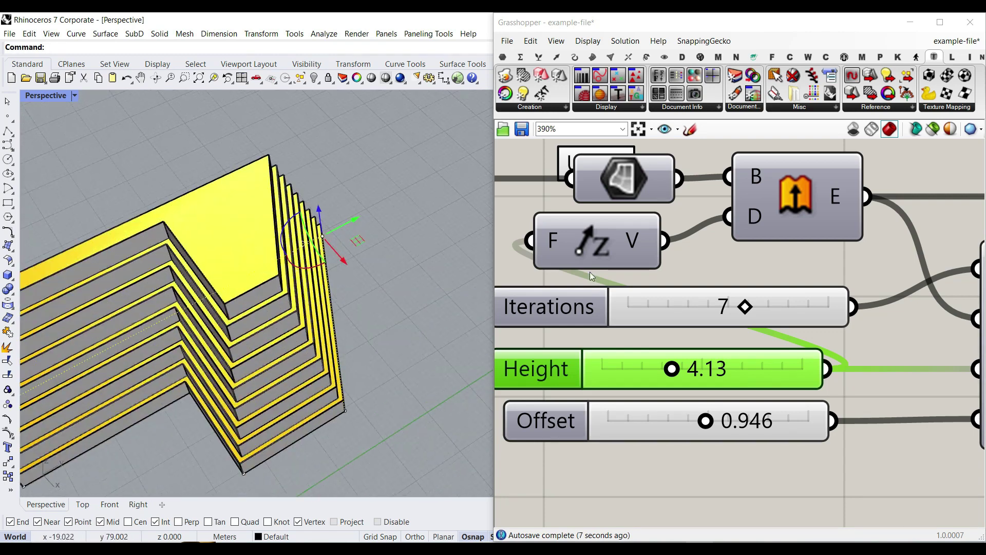
# Step: Turn off the preview of all components in the Grasshopper definition
pyautogui.scroll(-10, 677, 341)
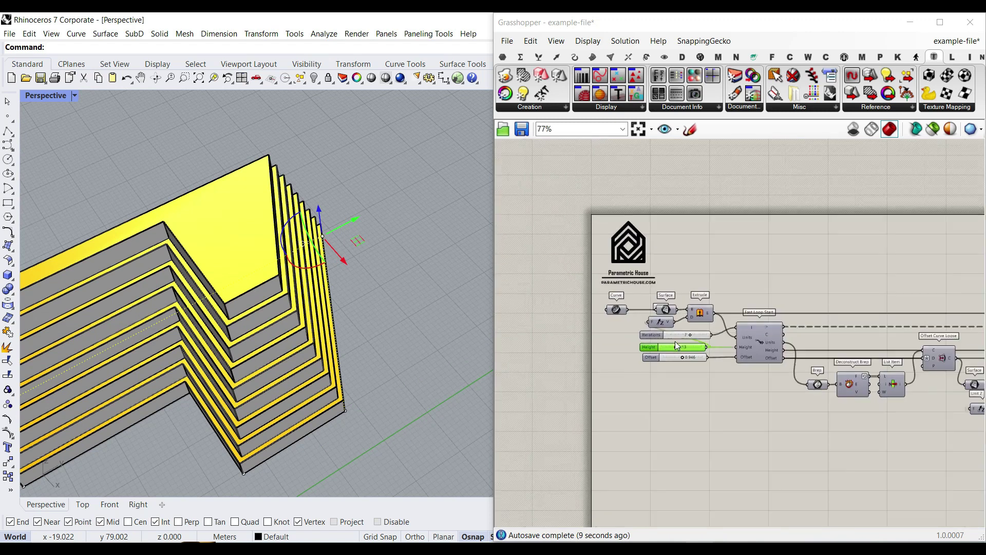
pyautogui.moveTo(938, 383); pyautogui.dragTo(595, 269)
pyautogui.rightClick(673, 237)
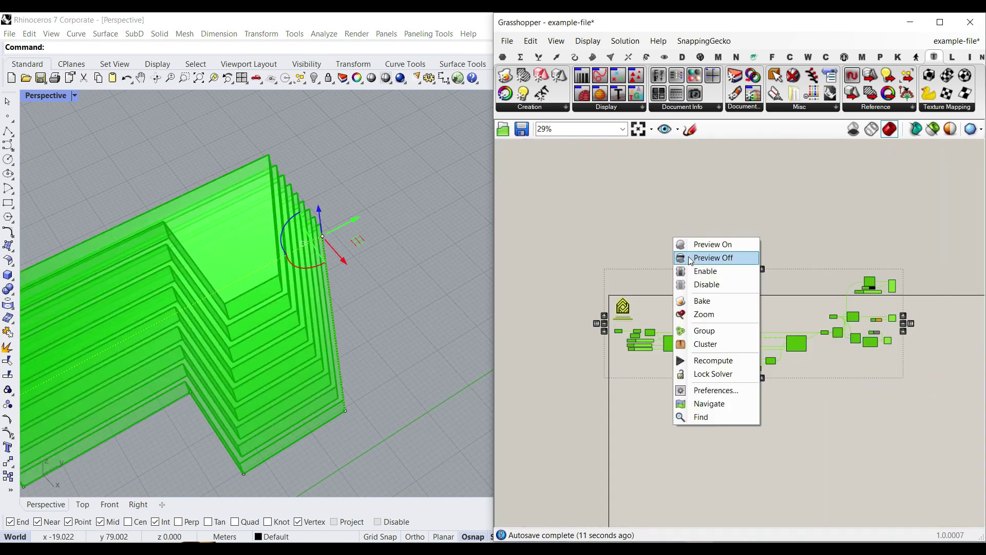
pyautogui.click(691, 256)
pyautogui.click(689, 257)
pyautogui.scroll(10, 617, 329)
pyautogui.scroll(-3, 342, 348)
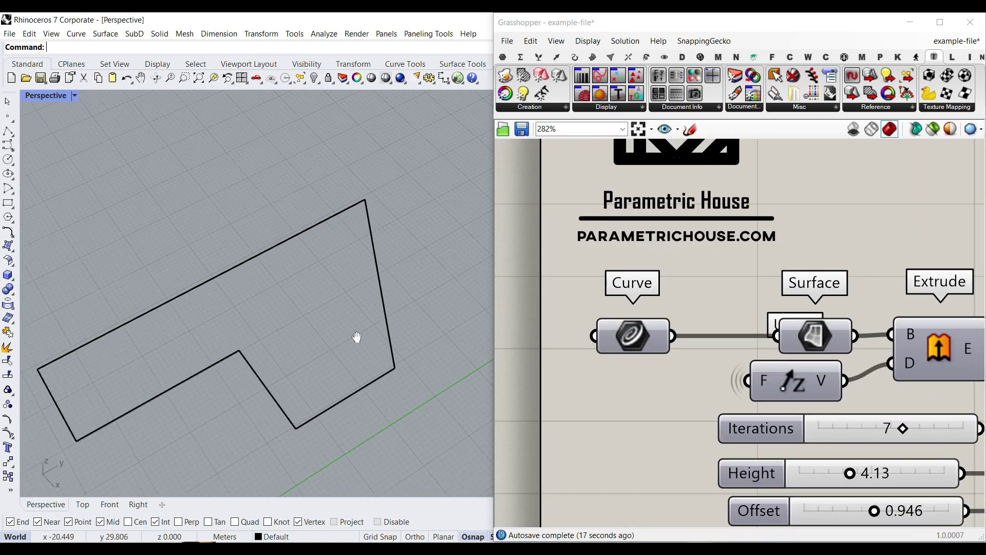
# Step: Turn on the preview of the Curve and Surface components
pyautogui.rightClick(635, 336)
pyautogui.click(683, 311)
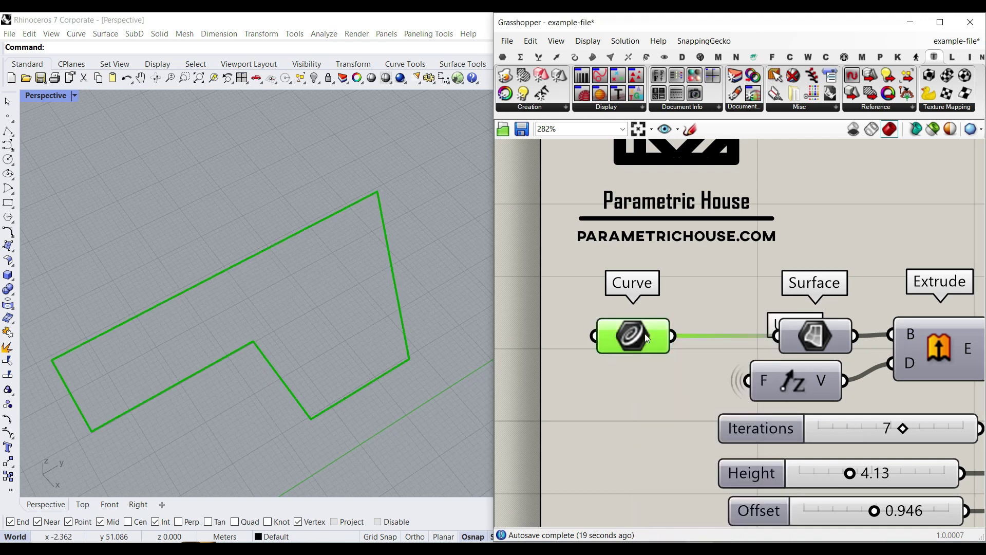
pyautogui.moveTo(729, 354); pyautogui.dragTo(730, 322, button='right')
pyautogui.moveTo(730, 322); pyautogui.dragTo(674, 312)
pyautogui.rightClick(674, 312)
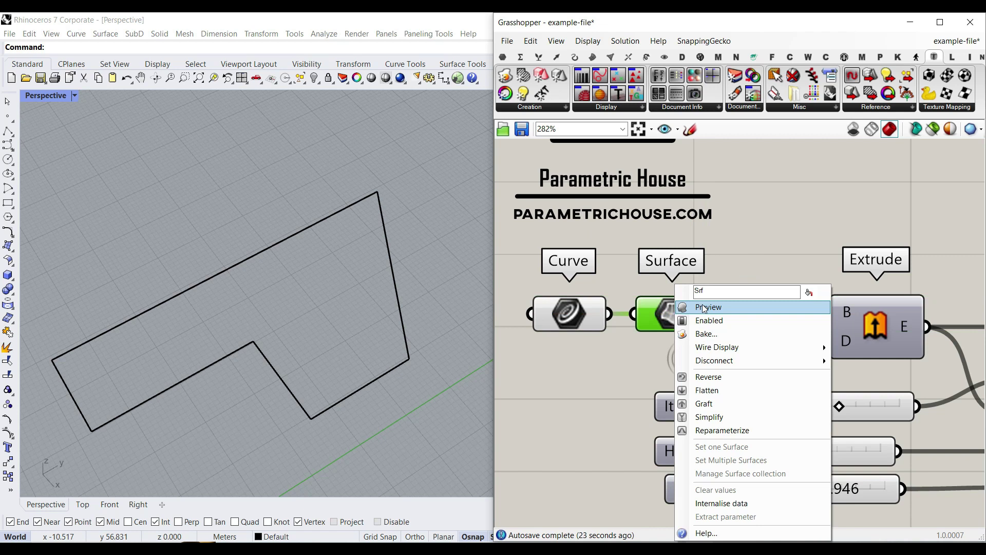
pyautogui.click(704, 304)
# Step: Examine the Geometry parameters and how the Curve, Surface, Unit Z and Extrude components are connected
pyautogui.click(505, 56)
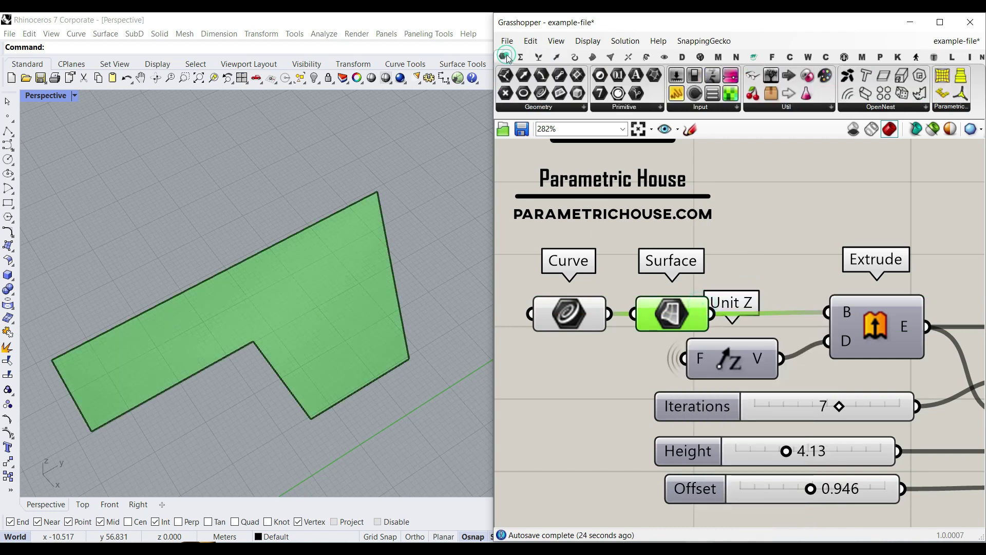
pyautogui.click(569, 105)
pyautogui.click(757, 247)
pyautogui.moveTo(671, 315); pyautogui.dragTo(682, 314)
pyautogui.click(591, 319)
pyautogui.click(690, 309)
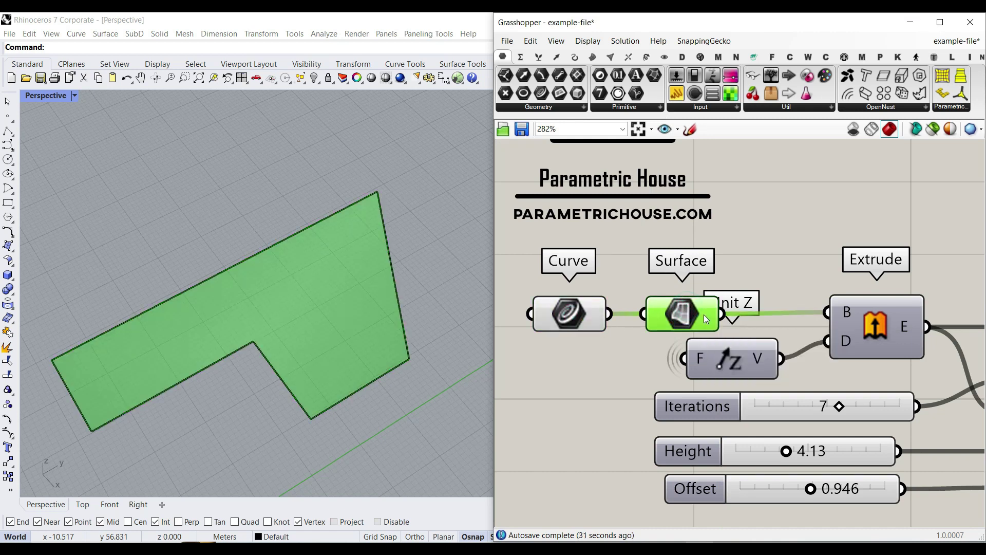
pyautogui.click(867, 317)
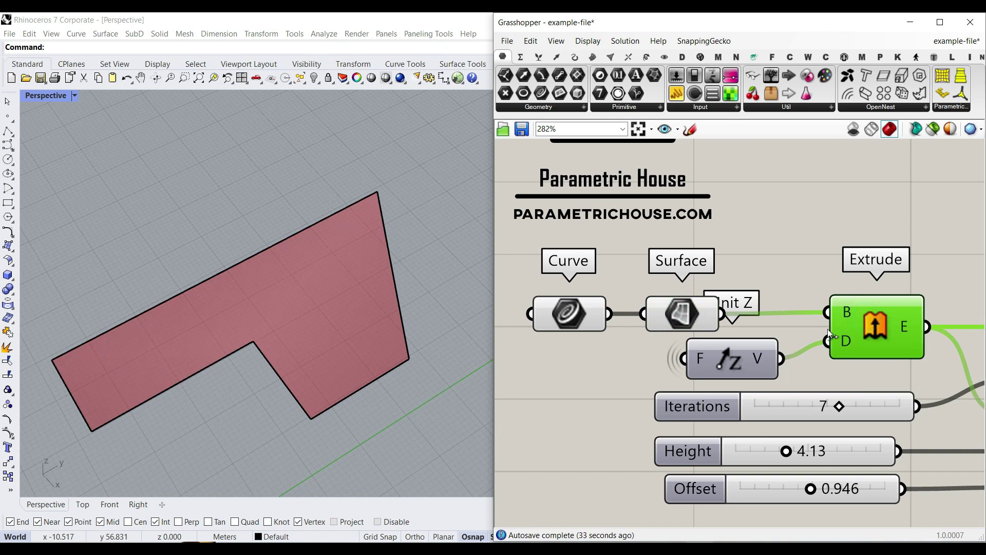
pyautogui.click(737, 359)
pyautogui.moveTo(745, 448); pyautogui.dragTo(689, 388, button='right')
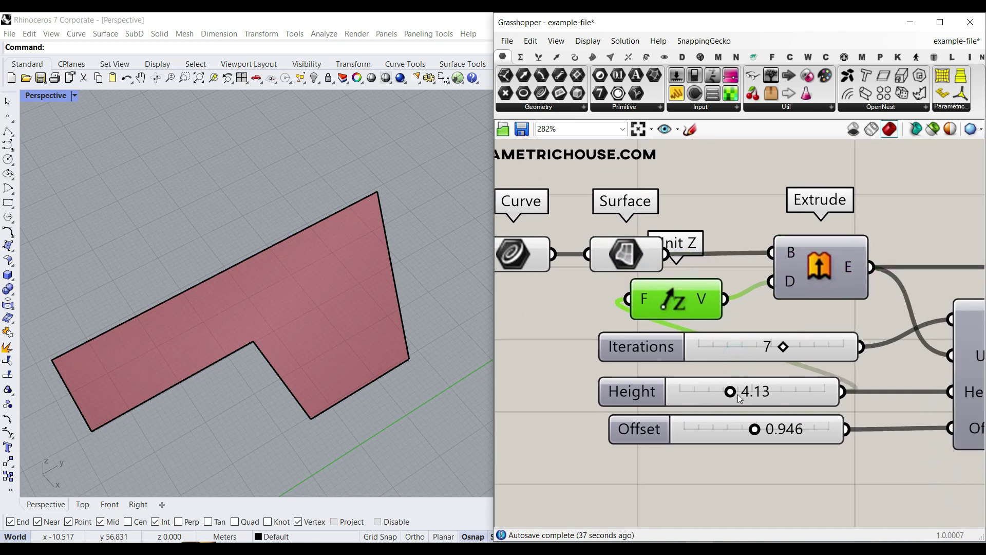
# Step: Turn on the preview of the Extrude component
pyautogui.rightClick(818, 257)
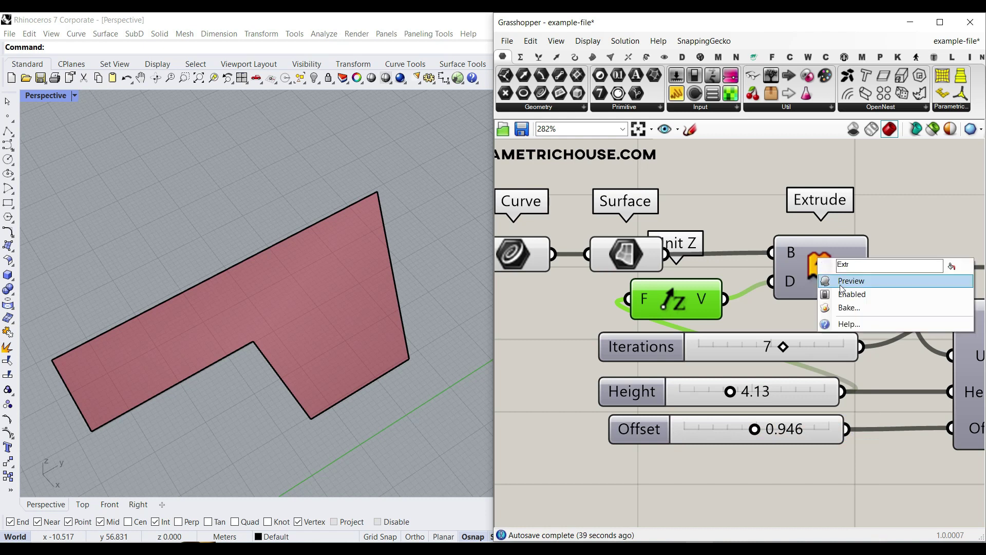
pyautogui.click(845, 281)
pyautogui.moveTo(368, 328); pyautogui.dragTo(300, 258, button='right')
pyautogui.scroll(5, 304, 329)
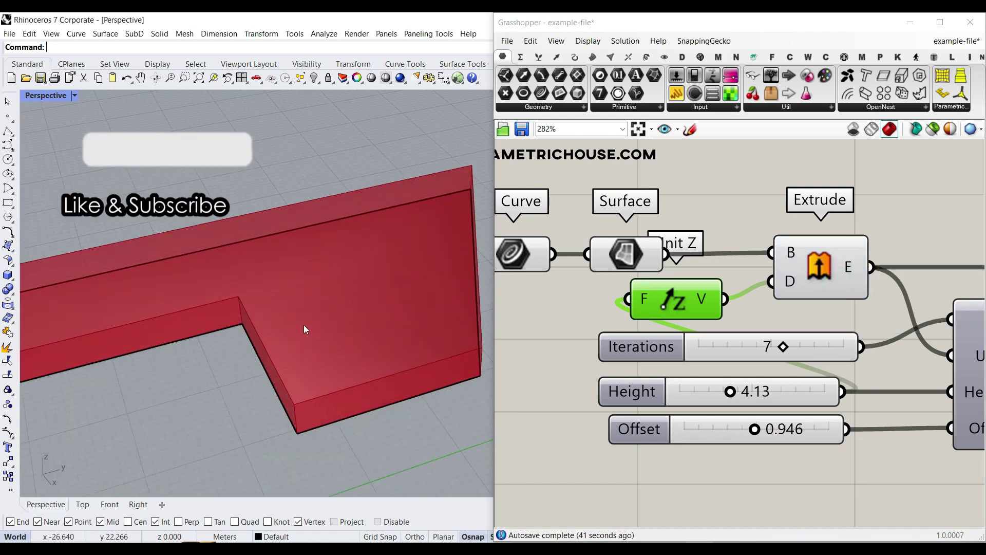
# Step: Set the Height slider to 7.01 and inspect the block made by the Extrude component
pyautogui.moveTo(732, 393); pyautogui.dragTo(777, 384)
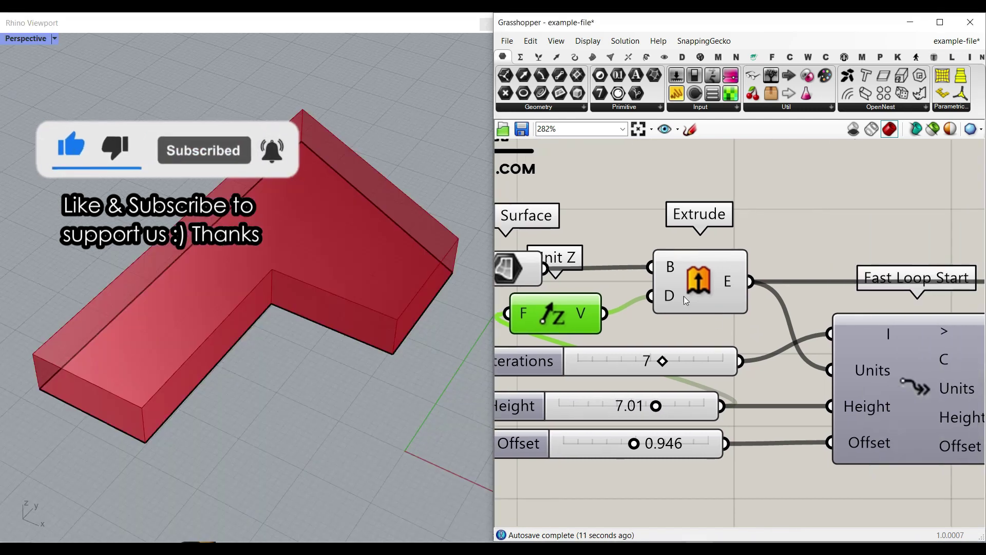
pyautogui.click(695, 275)
pyautogui.scroll(-5, 704, 272)
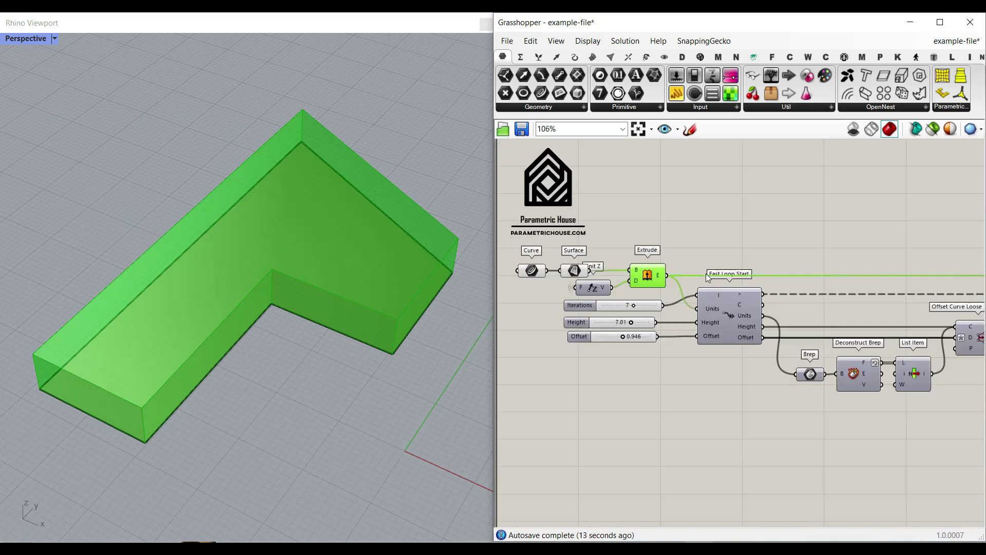
pyautogui.moveTo(354, 362); pyautogui.dragTo(300, 326, button='right')
pyautogui.scroll(2, 300, 326)
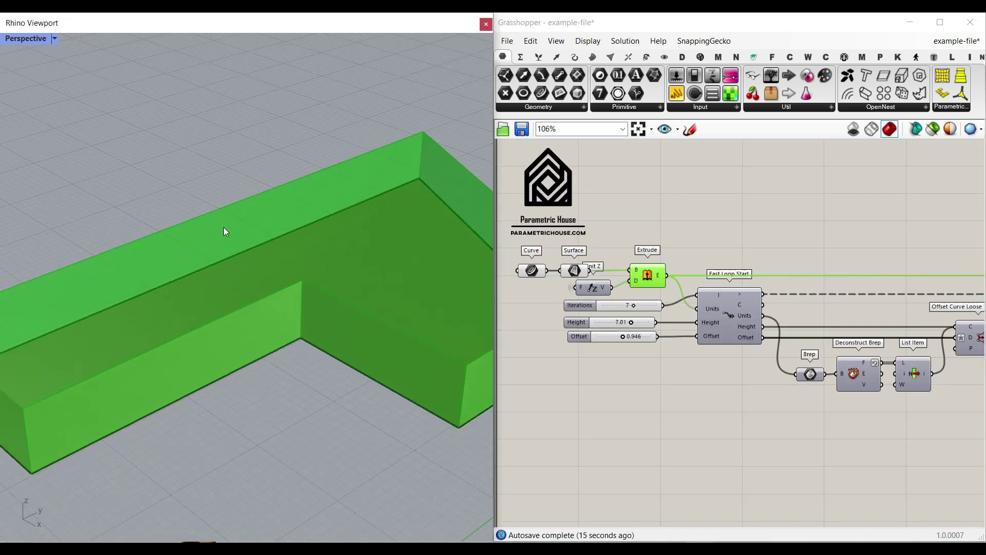
pyautogui.click(683, 220)
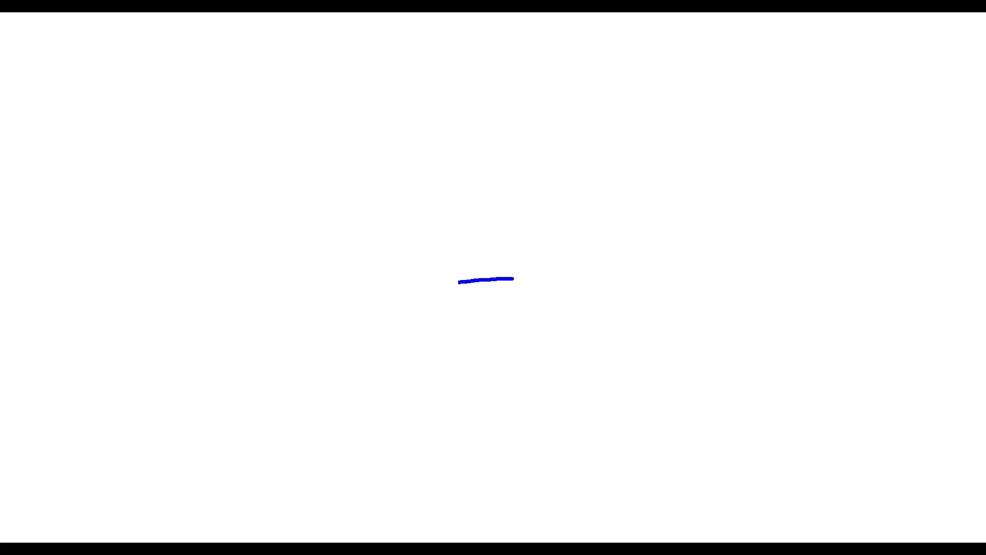
pyautogui.moveTo(459, 282)
pyautogui.mouseDown()
pyautogui.moveTo(352, 392)
pyautogui.moveTo(573, 391)
pyautogui.moveTo(516, 273)
pyautogui.mouseUp()
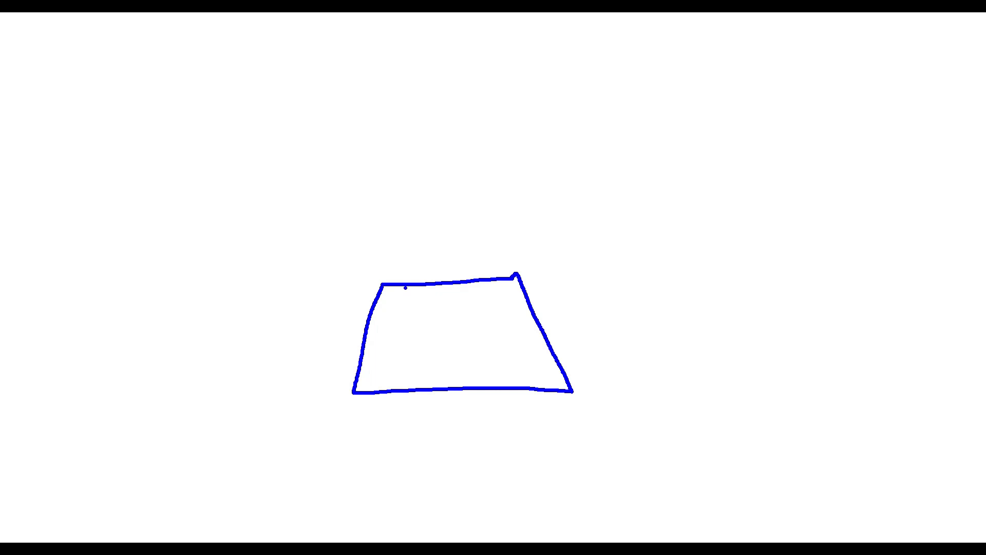
pyautogui.moveTo(380, 286); pyautogui.dragTo(508, 242)
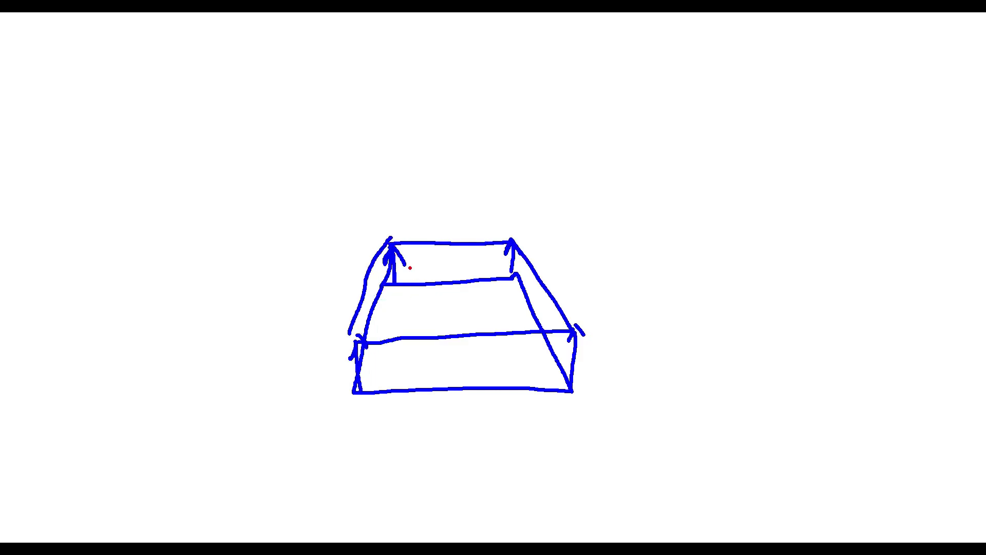
pyautogui.moveTo(399, 292)
pyautogui.mouseDown()
pyautogui.moveTo(419, 309)
pyautogui.moveTo(516, 286)
pyautogui.mouseUp()
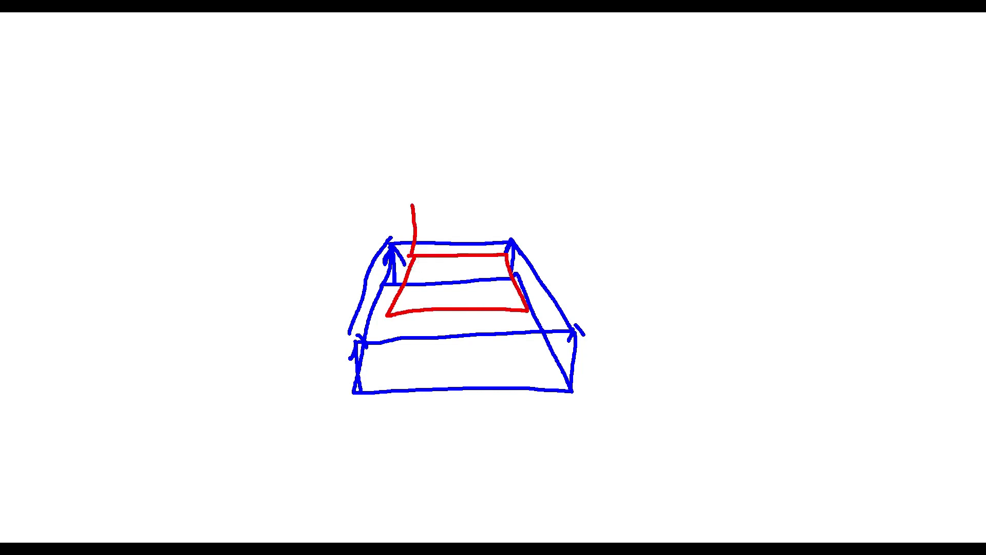
pyautogui.moveTo(409, 211); pyautogui.dragTo(392, 254)
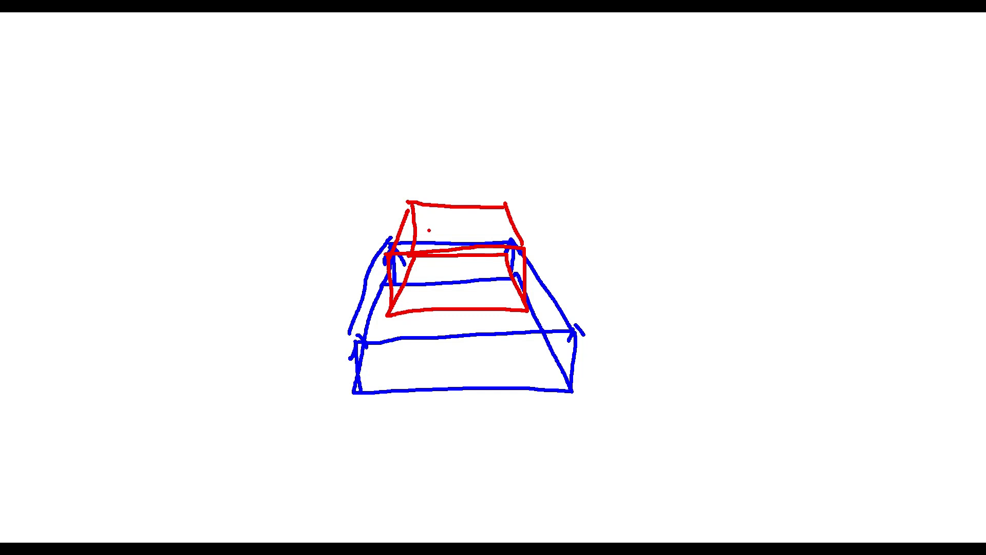
pyautogui.moveTo(431, 217)
pyautogui.mouseDown()
pyautogui.moveTo(496, 236)
pyautogui.moveTo(488, 216)
pyautogui.mouseUp()
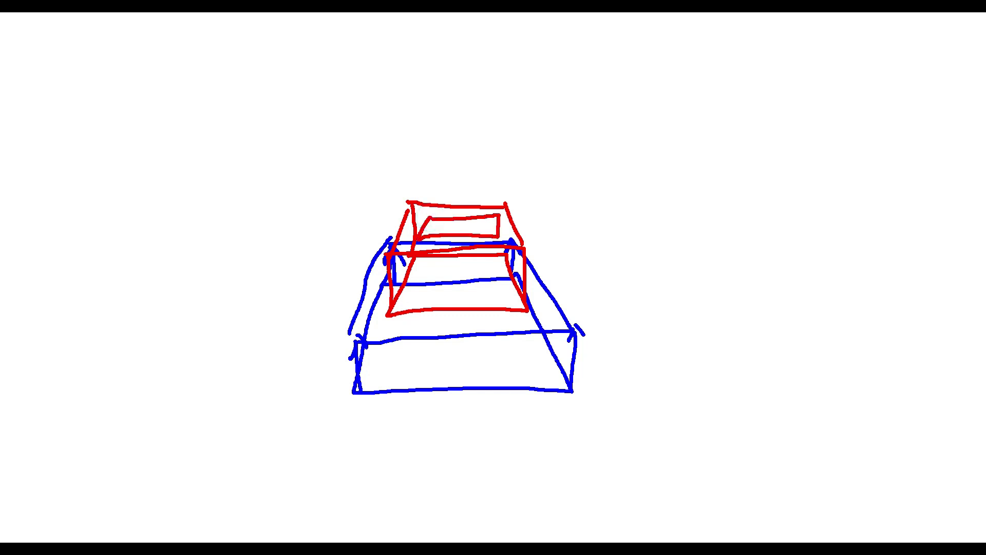
pyautogui.moveTo(431, 199); pyautogui.dragTo(448, 200)
pyautogui.moveTo(568, 298); pyautogui.dragTo(505, 135)
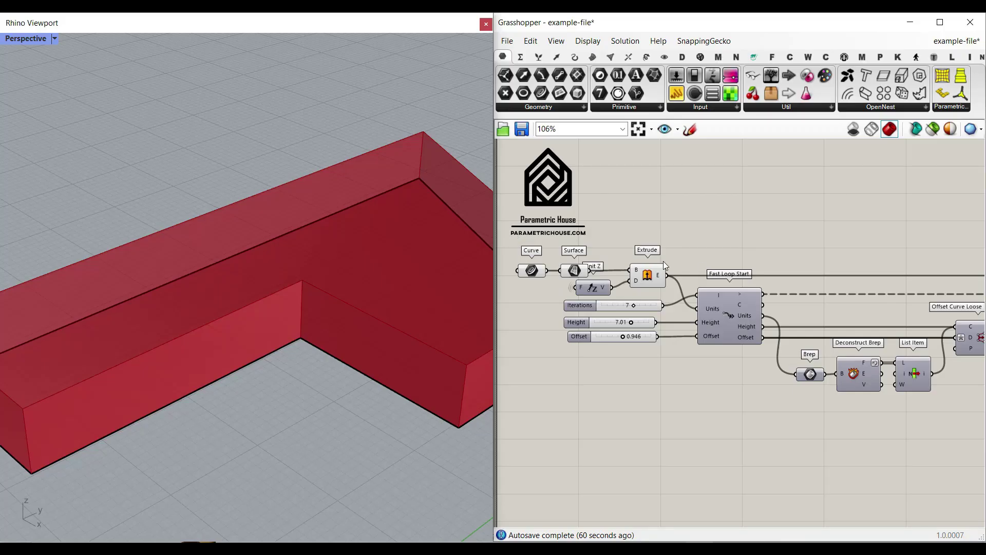
# Step: Examine the inputs and outputs of the Fast Loop Start component and locate the component in the component library
pyautogui.moveTo(731, 272); pyautogui.dragTo(653, 234, button='right')
pyautogui.scroll(7, 716, 320)
pyautogui.moveTo(717, 307); pyautogui.dragTo(689, 328, button='right')
pyautogui.moveTo(542, 200); pyautogui.dragTo(764, 229, button='right')
pyautogui.moveTo(693, 199); pyautogui.dragTo(682, 246, button='right')
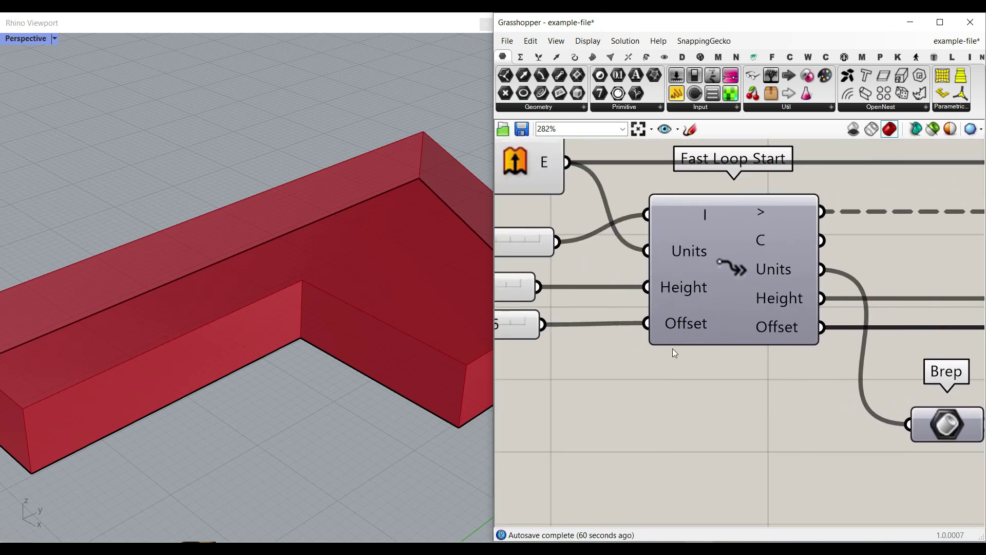
pyautogui.keyDown('ctrl'); pyautogui.keyDown('alt'); pyautogui.click(729, 263); pyautogui.keyUp('alt'); pyautogui.keyUp('ctrl')
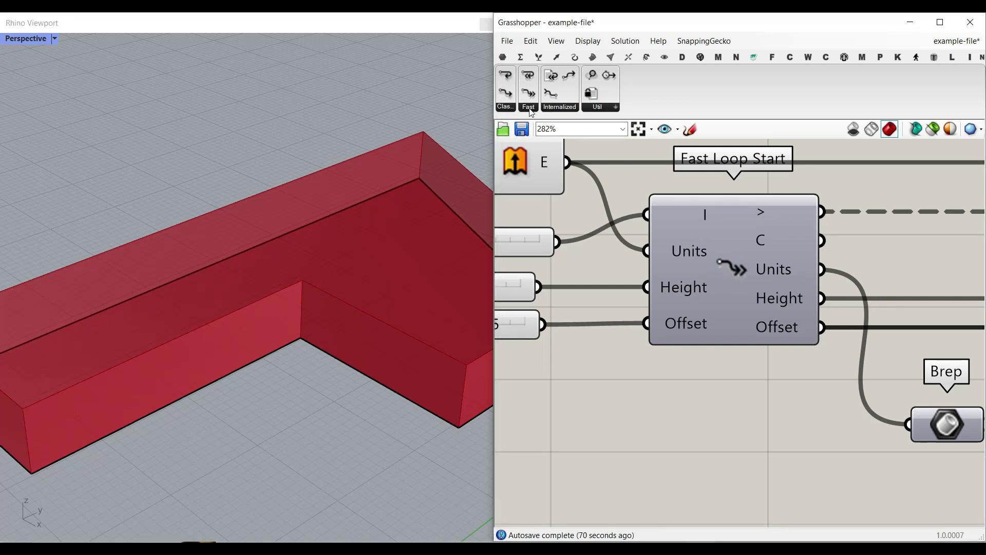
pyautogui.click(528, 107)
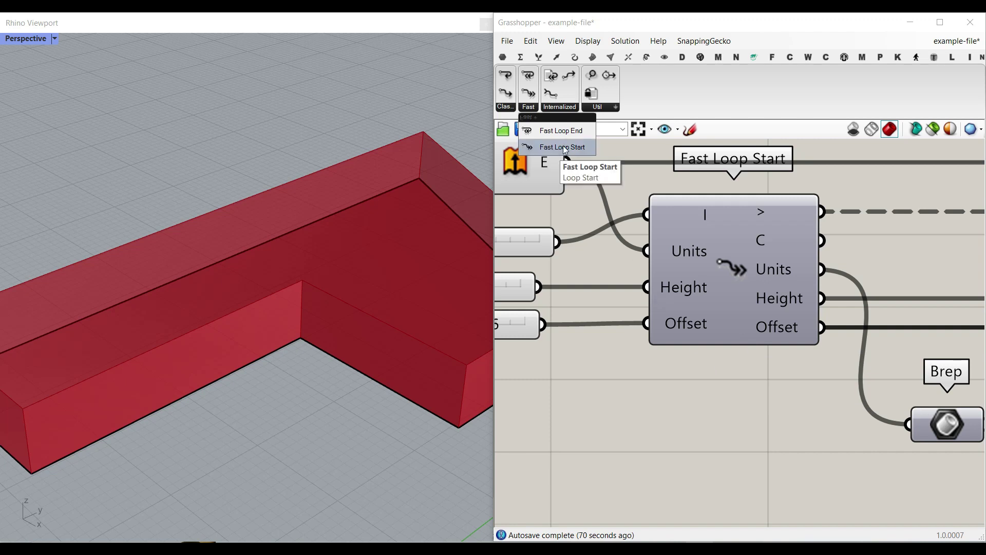
pyautogui.scroll(-1, 676, 329)
# Step: Place a new Fast Loop Start and Fast Loop End pair on the canvas above the existing Fast Loop Start
pyautogui.click(529, 107)
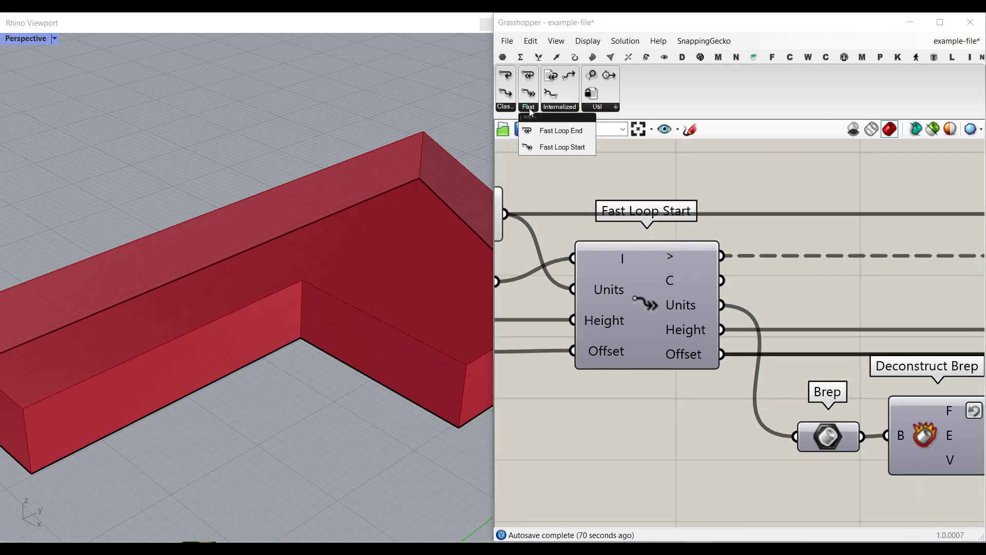
pyautogui.moveTo(545, 145); pyautogui.dragTo(609, 221)
pyautogui.click(529, 107)
pyautogui.moveTo(550, 145); pyautogui.dragTo(805, 270)
pyautogui.click(652, 245)
pyautogui.click(704, 325)
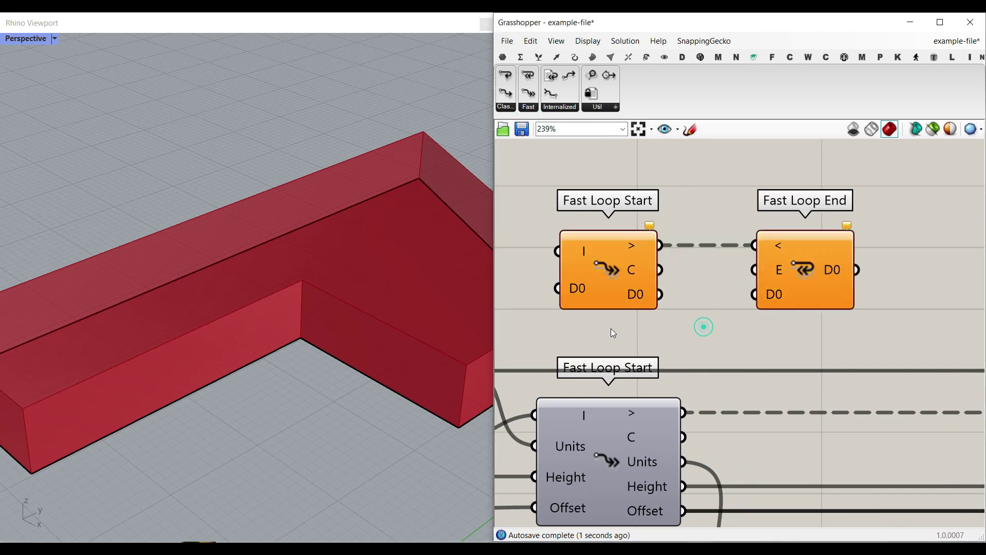
# Step: Add a second data parameter D1 to the new Fast Loop Start component
pyautogui.moveTo(604, 337); pyautogui.dragTo(667, 321, button='right')
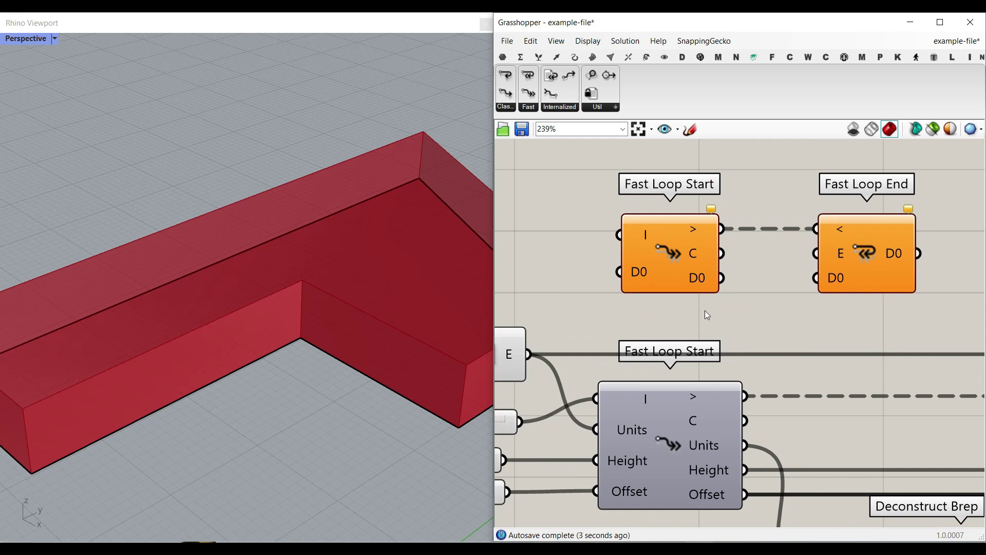
pyautogui.scroll(1, 646, 279)
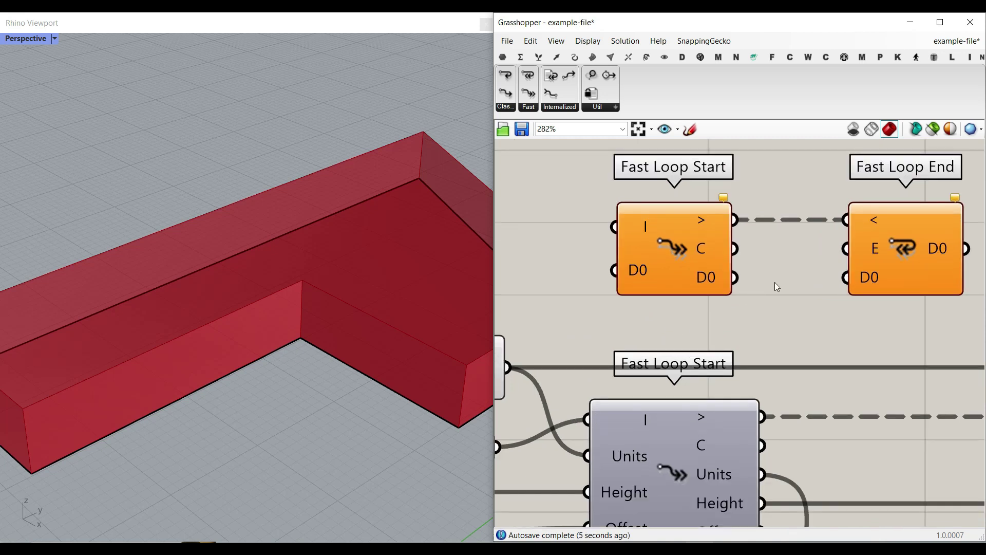
pyautogui.scroll(1, 666, 278)
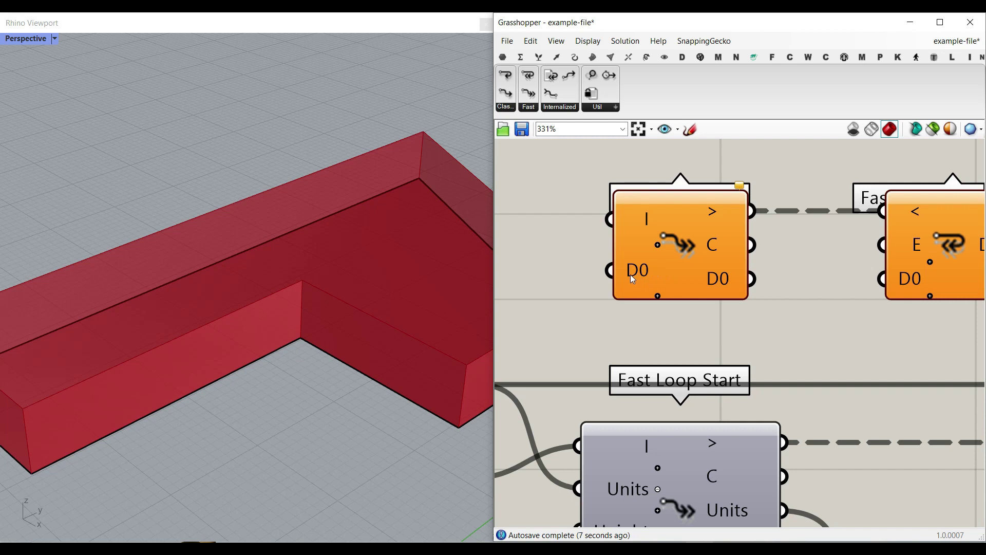
pyautogui.moveTo(884, 287); pyautogui.dragTo(773, 280, button='right')
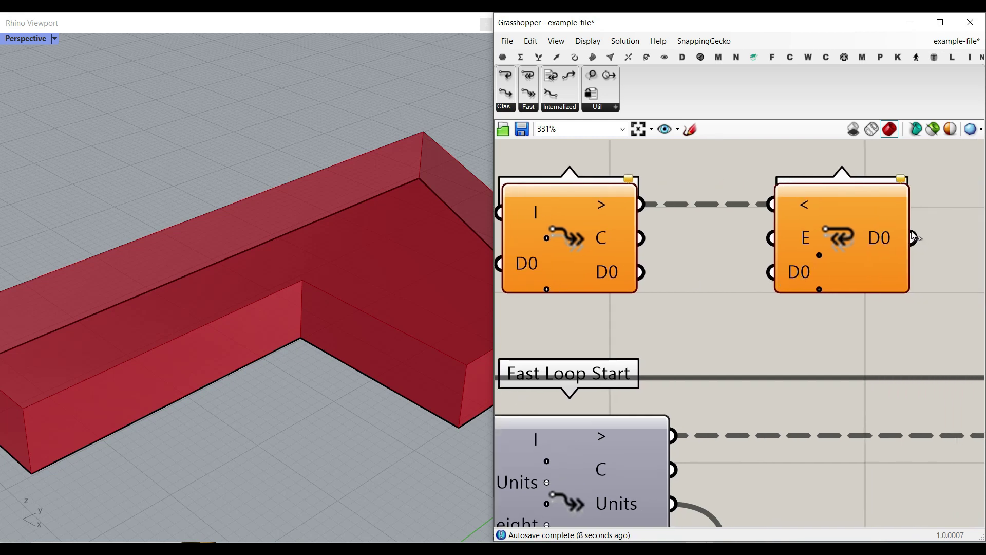
pyautogui.moveTo(655, 282); pyautogui.dragTo(742, 268, button='right')
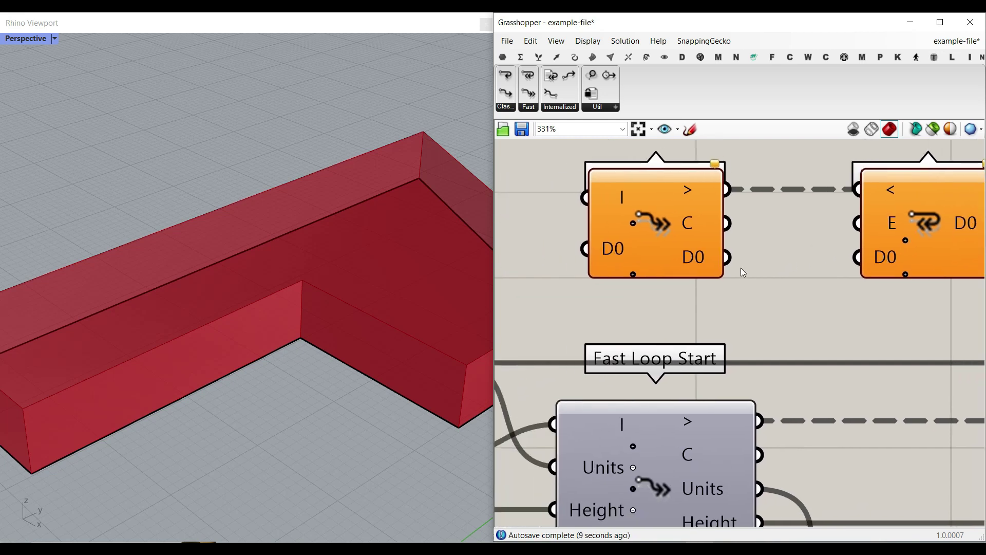
pyautogui.click(634, 274)
pyautogui.scroll(-4, 633, 280)
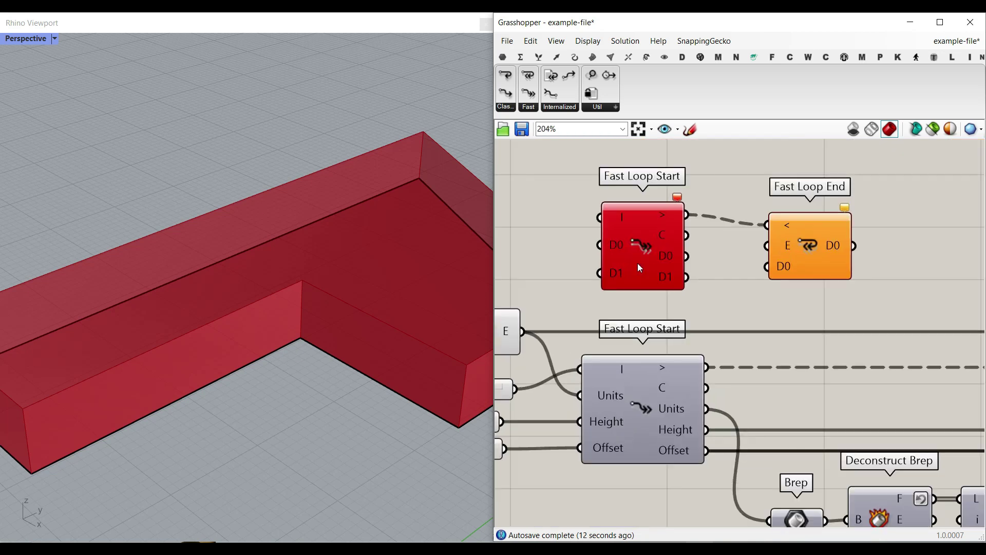
# Step: Add a matching second data parameter D1 to the new Fast Loop End component
pyautogui.scroll(5, 781, 272)
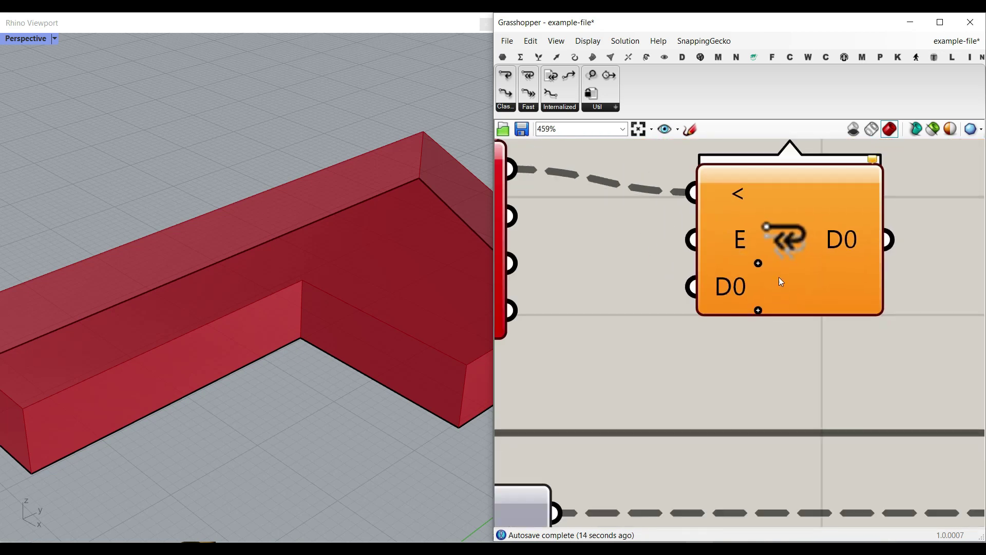
pyautogui.scroll(-1, 779, 284)
pyautogui.click(779, 270)
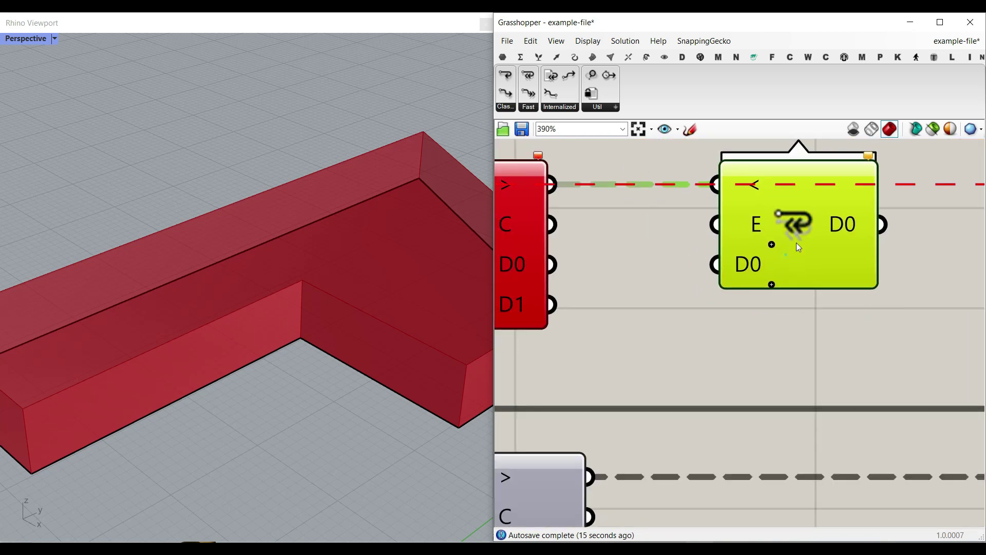
pyautogui.click(771, 284)
pyautogui.scroll(-7, 770, 290)
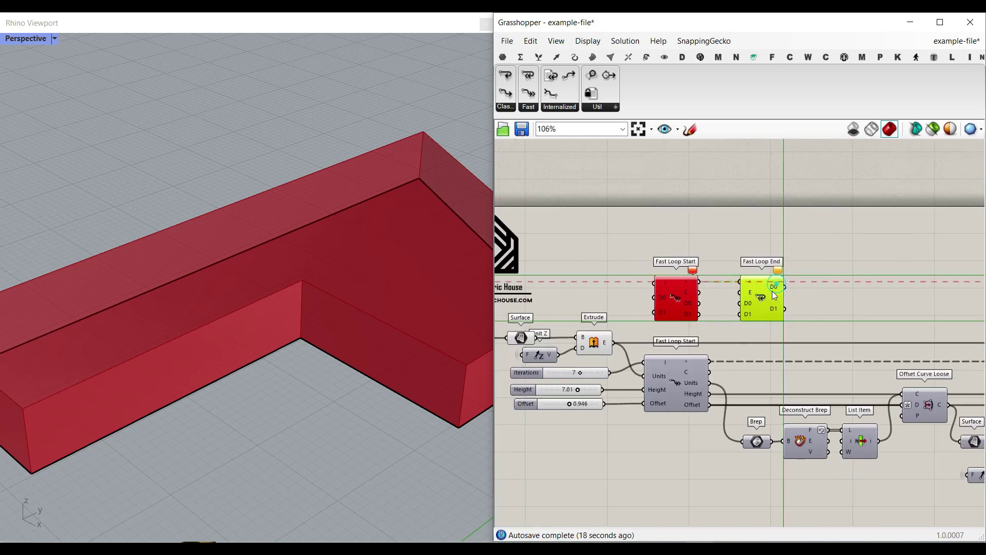
pyautogui.click(718, 331)
pyautogui.scroll(3, 695, 308)
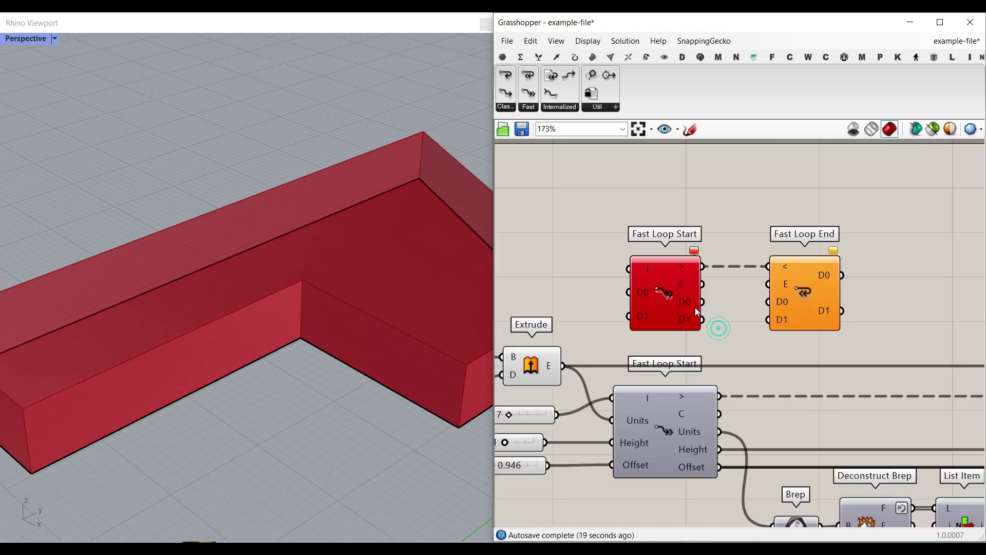
pyautogui.click(670, 300)
pyautogui.click(872, 290)
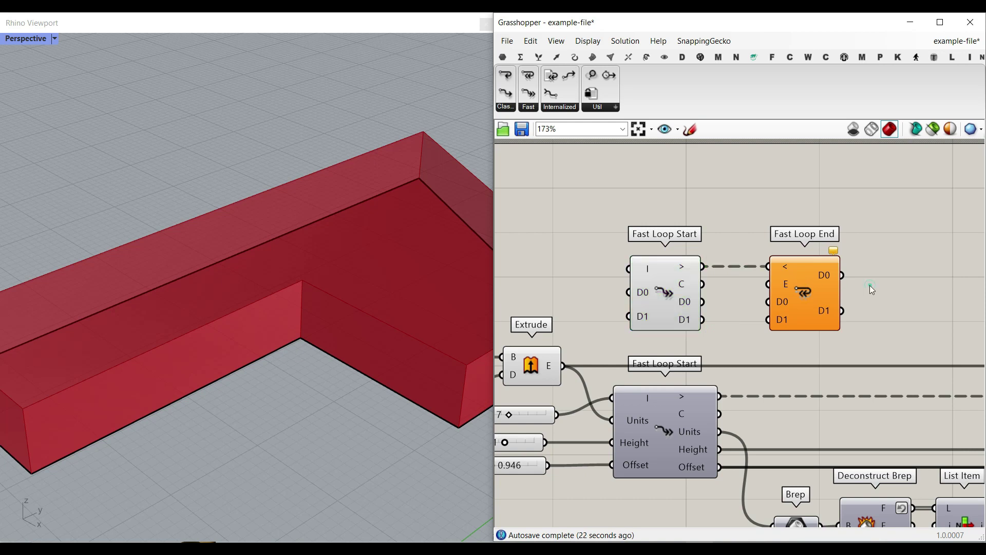
pyautogui.scroll(3, 649, 334)
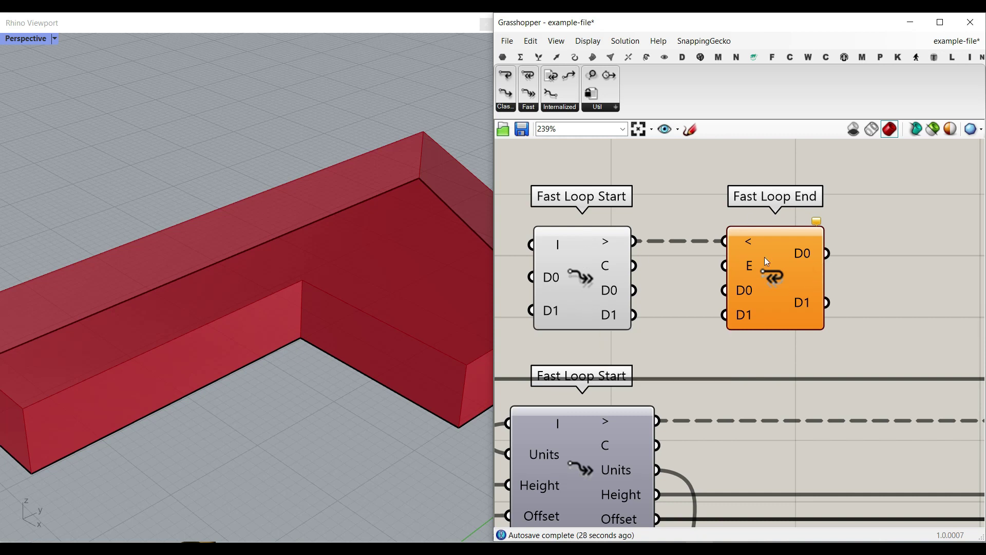
# Step: Delete the new Fast Loop End and Fast Loop Start pair above the existing loop
pyautogui.click(784, 276)
pyautogui.press('Delete')
pyautogui.click(531, 290)
pyautogui.click(573, 287)
pyautogui.press('Delete')
# Step: Compare the Units, Height and Offset parameters on the existing Fast Loop Start and Fast Loop End components
pyautogui.moveTo(588, 310); pyautogui.dragTo(638, 229, button='right')
pyautogui.scroll(-1, 616, 299)
pyautogui.moveTo(617, 299); pyautogui.dragTo(650, 249, button='right')
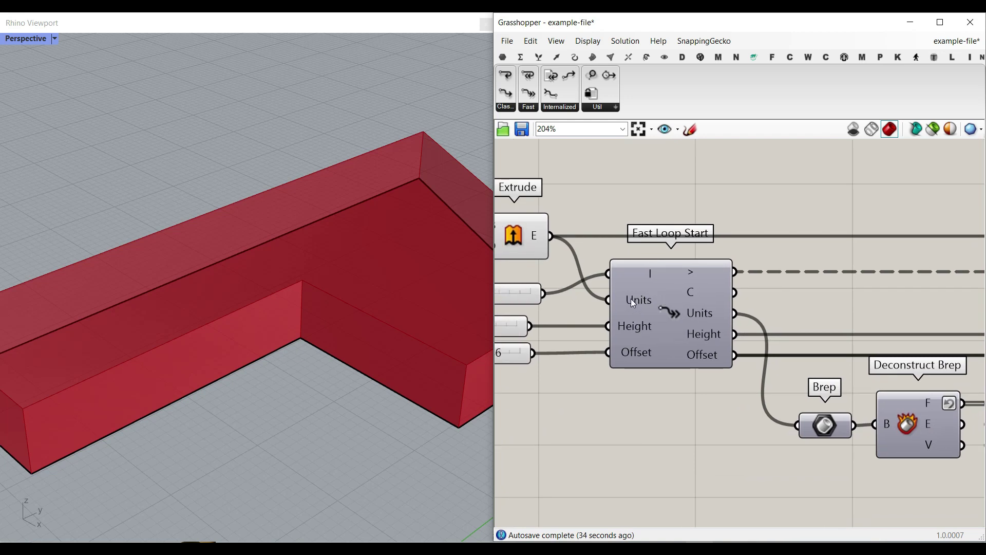
pyautogui.moveTo(707, 332); pyautogui.dragTo(623, 328, button='right')
pyautogui.scroll(-10, 624, 328)
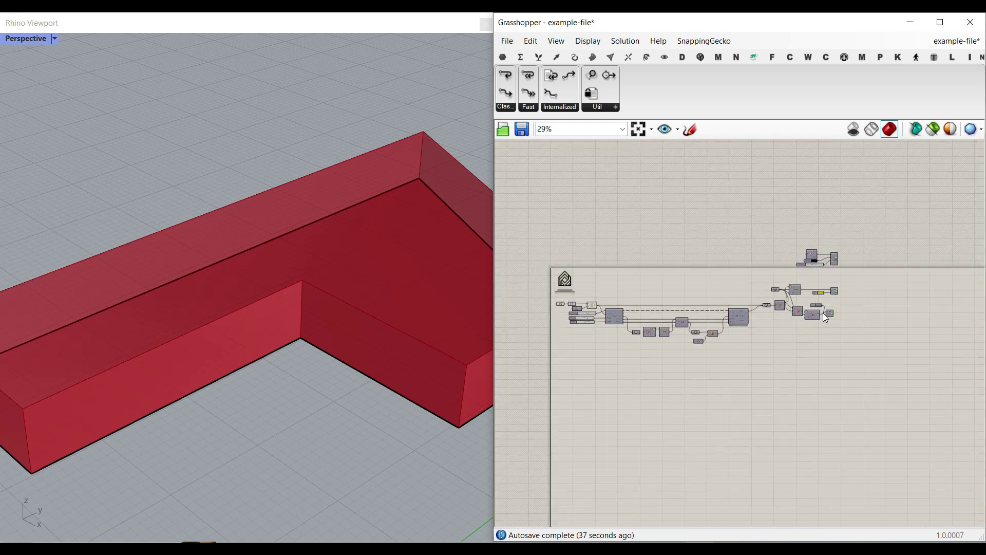
pyautogui.scroll(10, 760, 328)
pyautogui.moveTo(665, 300); pyautogui.dragTo(721, 287, button='right')
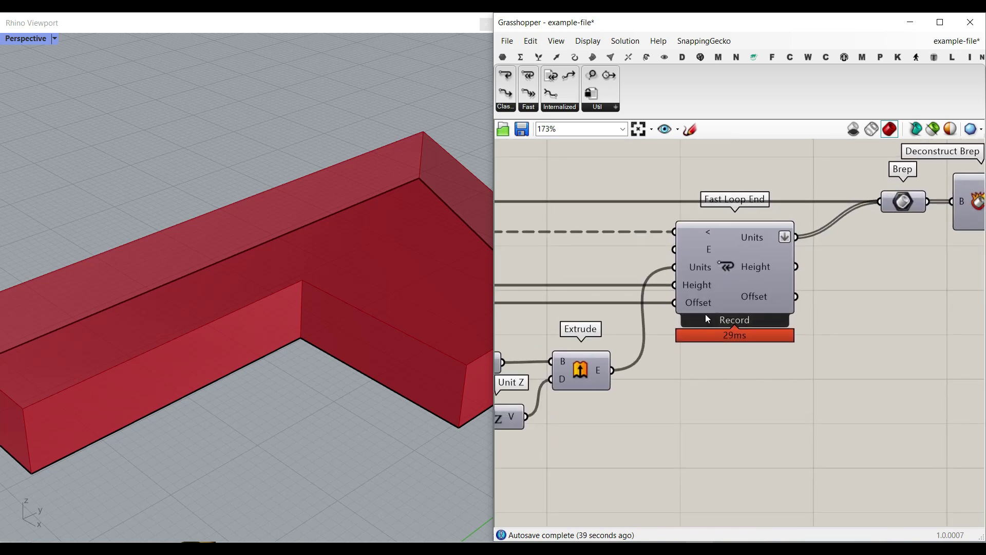
pyautogui.moveTo(639, 337); pyautogui.dragTo(840, 318, button='right')
pyautogui.scroll(-3, 839, 318)
pyautogui.moveTo(745, 322); pyautogui.dragTo(939, 300, button='right')
pyautogui.scroll(4, 605, 247)
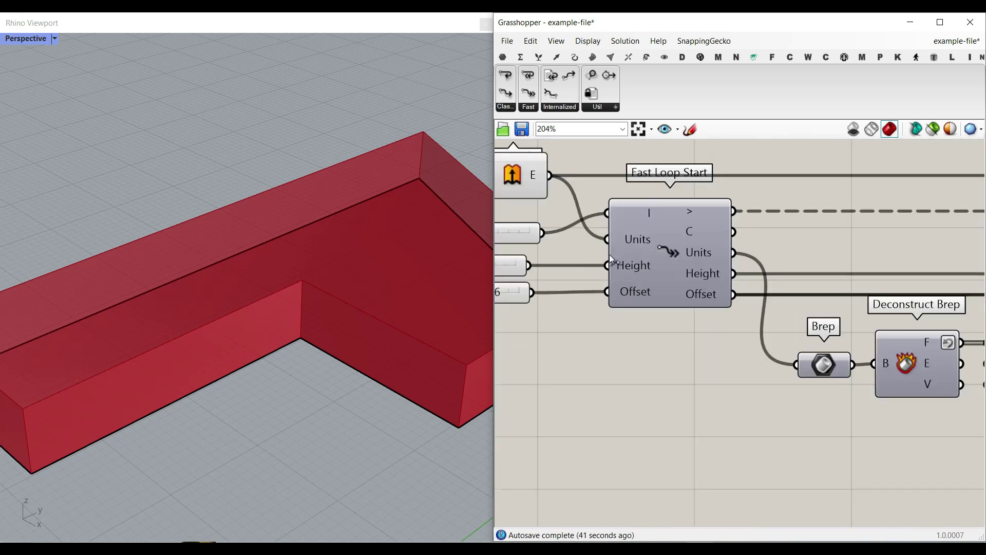
# Step: Select the first Extrude component and trace its Units connection through Fast Loop Start to the Units input of Fast Loop End
pyautogui.moveTo(612, 246); pyautogui.dragTo(715, 281, button='right')
pyautogui.click(618, 214)
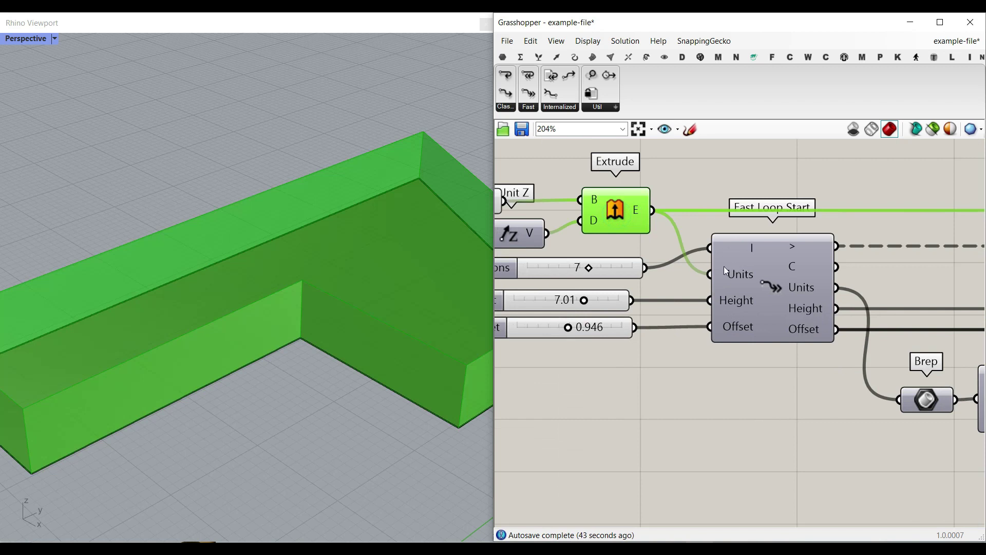
pyautogui.moveTo(800, 295); pyautogui.dragTo(717, 277, button='right')
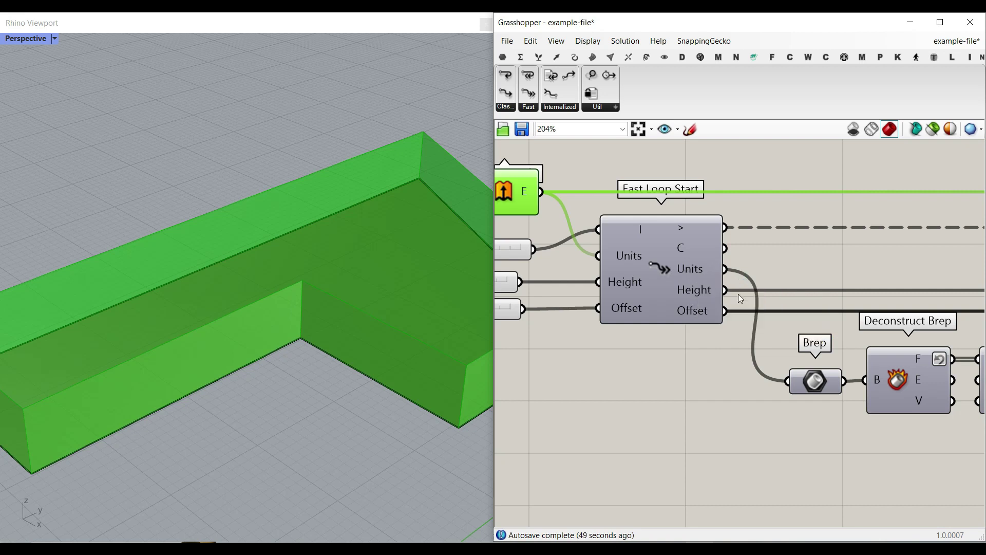
pyautogui.scroll(-4, 707, 275)
pyautogui.moveTo(930, 288); pyautogui.dragTo(824, 288, button='right')
pyautogui.scroll(4, 824, 288)
pyautogui.scroll(4, 824, 287)
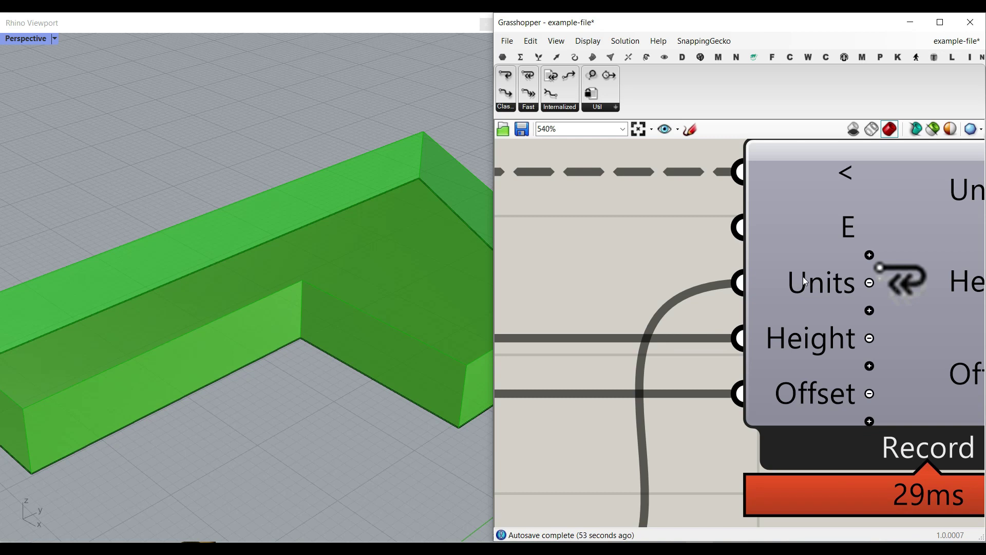
# Step: Inspect the block made by the Extrude component inside the loop and turn off that component's preview
pyautogui.scroll(-4, 805, 281)
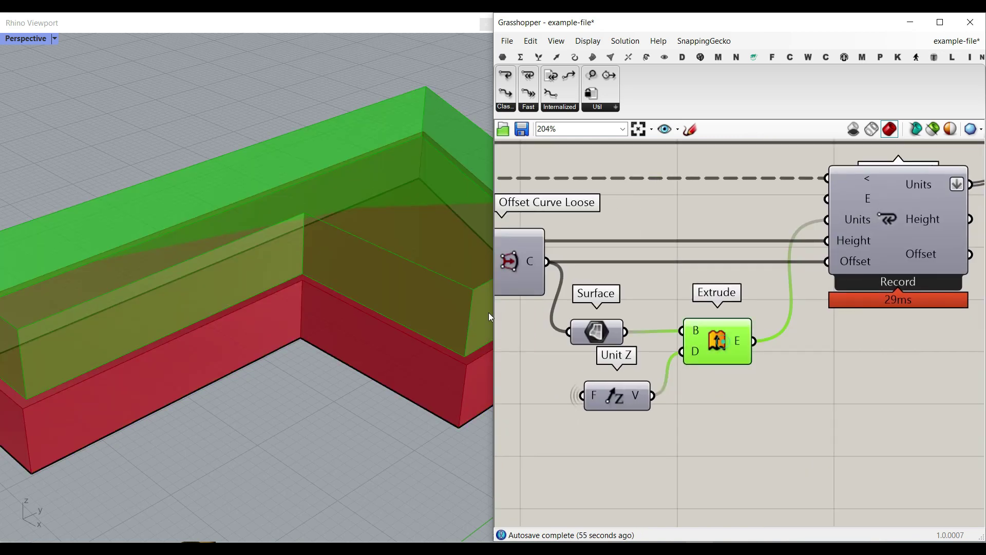
pyautogui.scroll(-4, 359, 277)
pyautogui.scroll(2, 327, 284)
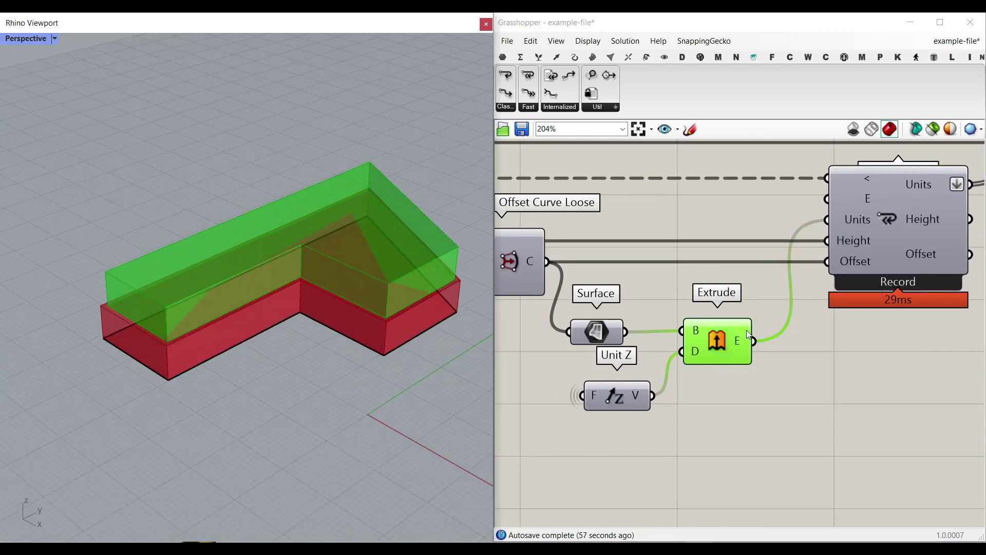
pyautogui.scroll(2, 789, 222)
pyautogui.rightClick(639, 366)
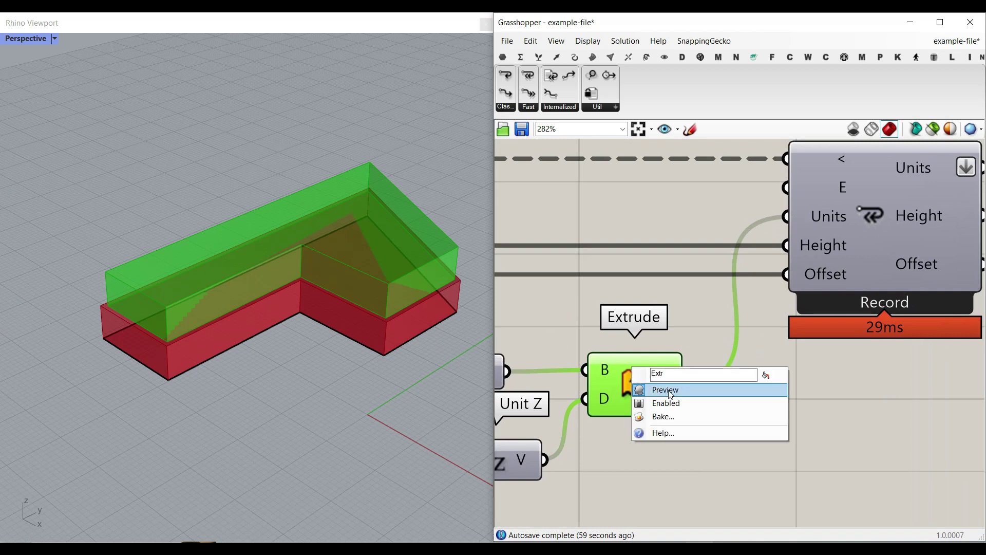
pyautogui.click(666, 392)
# Step: Move the Offset Curve Loose component down beside List Item, in line with the other components inside the loop
pyautogui.scroll(-4, 664, 369)
pyautogui.moveTo(687, 316); pyautogui.dragTo(790, 314, button='right')
pyautogui.moveTo(790, 317); pyautogui.dragTo(790, 337)
pyautogui.click(683, 262)
# Step: Examine how the Height and Offset wires run from Fast Loop Start to Fast Loop End
pyautogui.scroll(1, 560, 296)
pyautogui.scroll(3, 560, 296)
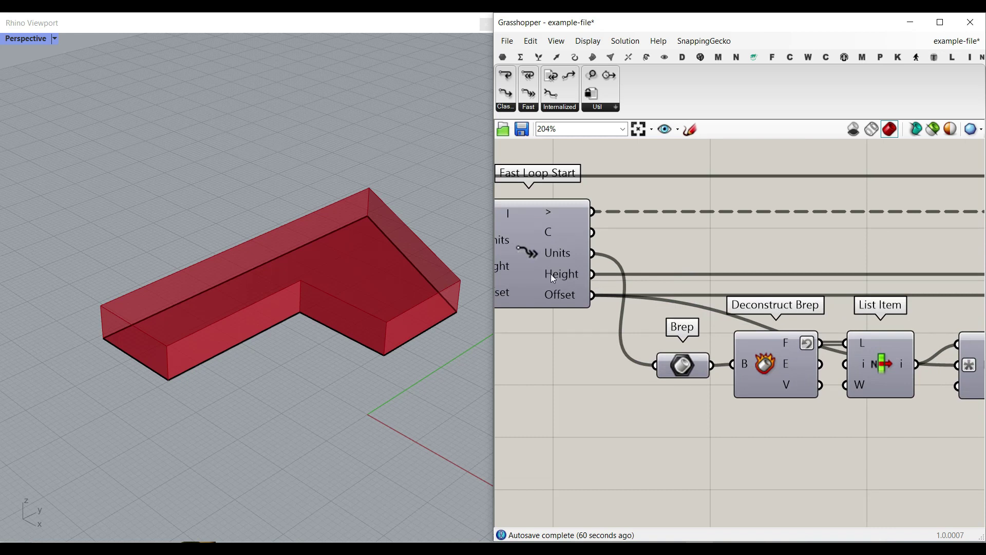
pyautogui.scroll(-3, 556, 276)
pyautogui.moveTo(951, 250); pyautogui.dragTo(734, 269, button='right')
pyautogui.scroll(4, 765, 302)
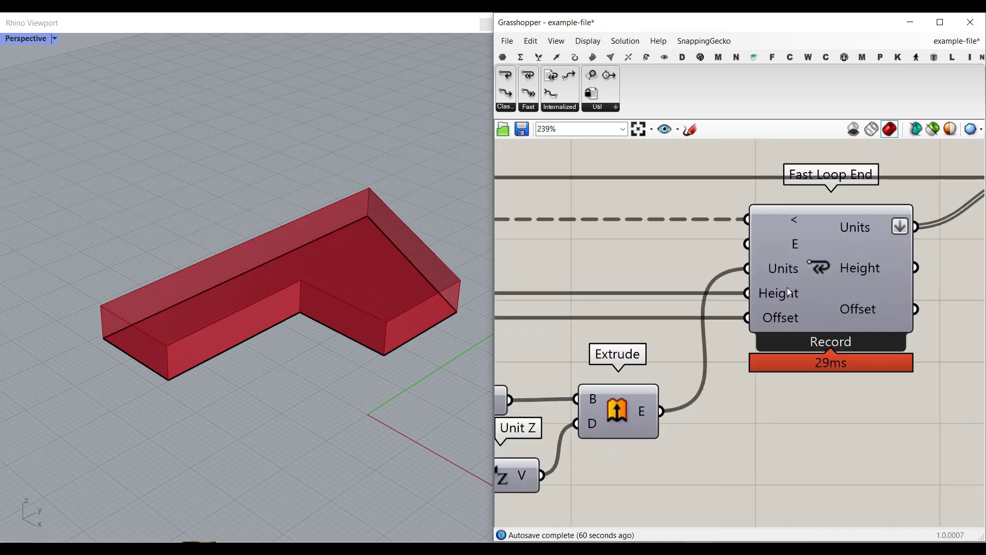
pyautogui.scroll(-4, 787, 289)
pyautogui.moveTo(787, 290); pyautogui.dragTo(929, 266, button='right')
pyautogui.moveTo(548, 274); pyautogui.dragTo(716, 262, button='right')
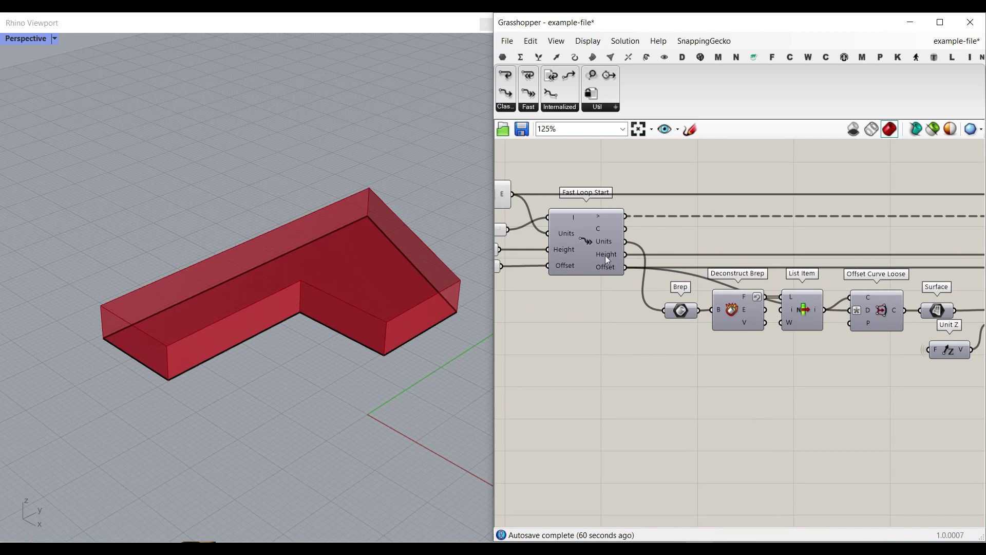
pyautogui.moveTo(931, 271); pyautogui.dragTo(749, 267, button='right')
pyautogui.scroll(3, 905, 263)
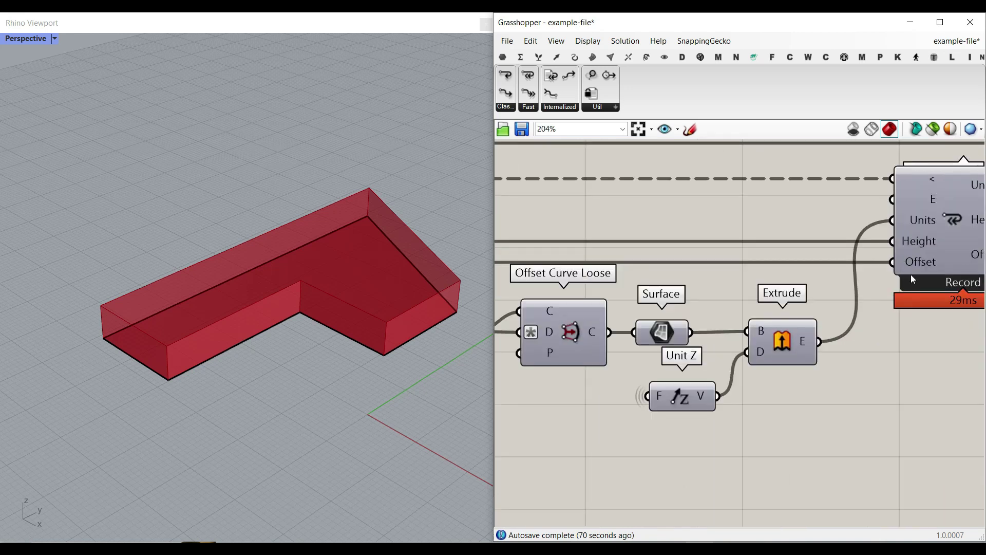
pyautogui.scroll(-5, 906, 274)
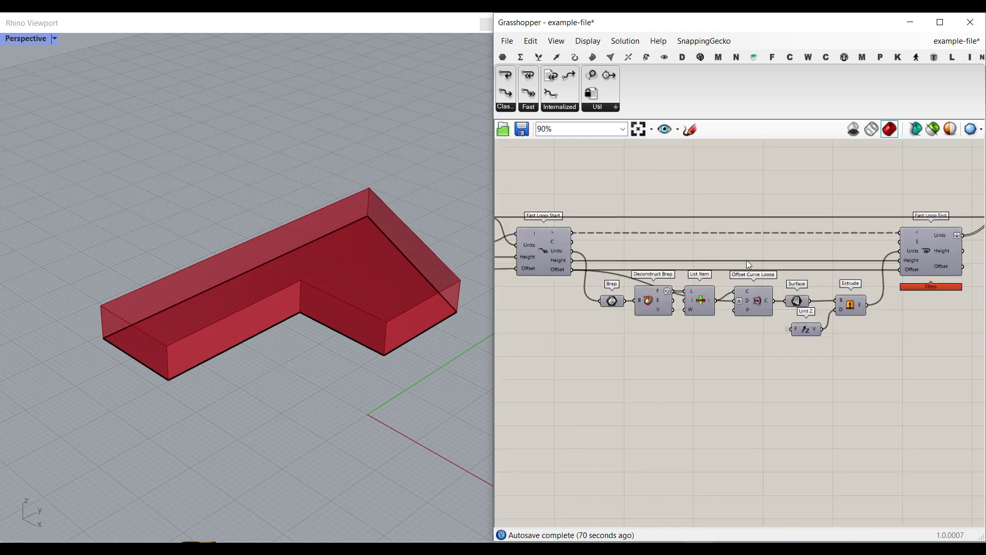
pyautogui.moveTo(606, 299); pyautogui.dragTo(706, 300, button='right')
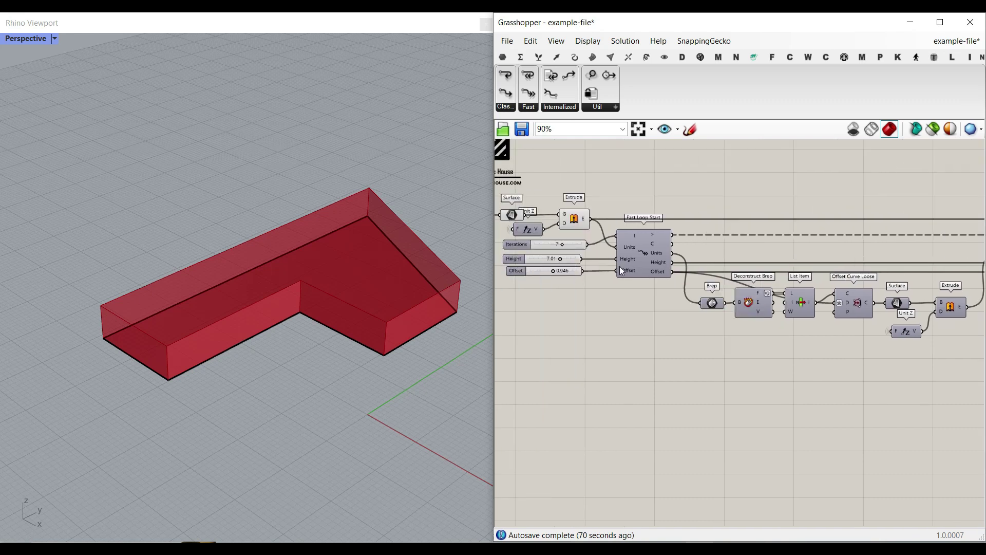
# Step: Set the Height slider feeding Fast Loop Start to 7.43
pyautogui.scroll(4, 621, 267)
pyautogui.moveTo(599, 302); pyautogui.dragTo(663, 305, button='right')
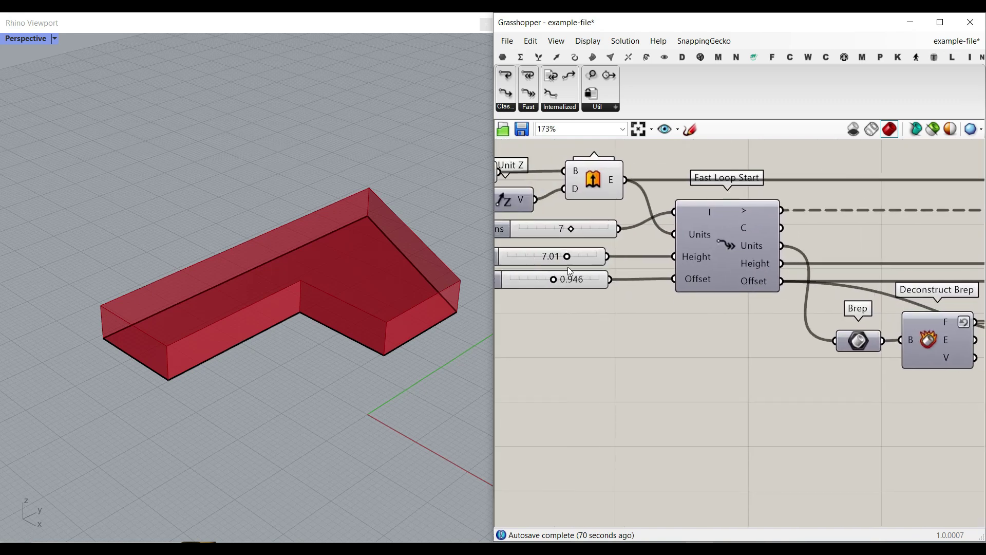
pyautogui.moveTo(565, 257); pyautogui.dragTo(564, 258)
pyautogui.moveTo(708, 285); pyautogui.dragTo(676, 316, button='right')
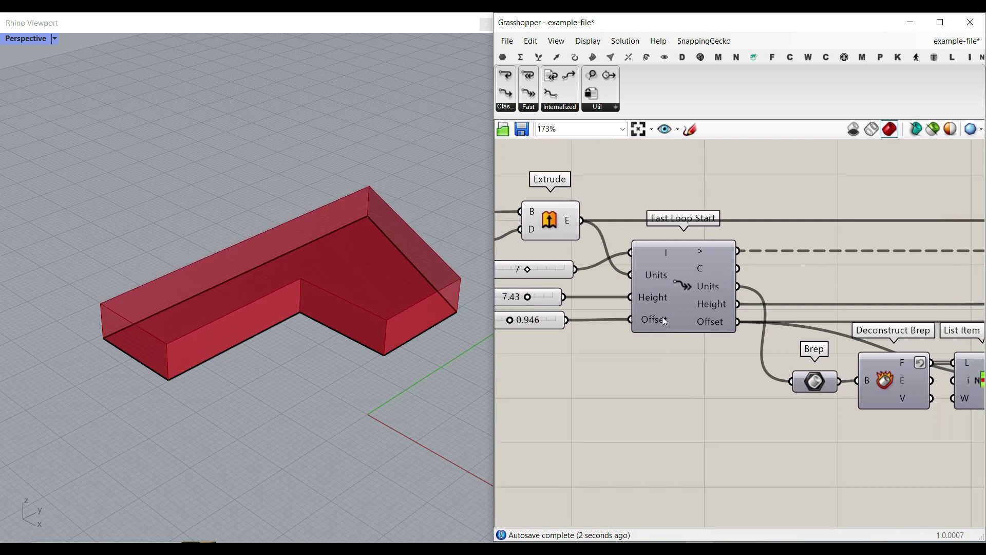
# Step: Trace the Height and Offset values from their sliders through Fast Loop Start to the matching inputs of Fast Loop End
pyautogui.scroll(3, 617, 311)
pyautogui.moveTo(617, 312); pyautogui.dragTo(630, 312)
pyautogui.moveTo(792, 326); pyautogui.dragTo(666, 325, button='right')
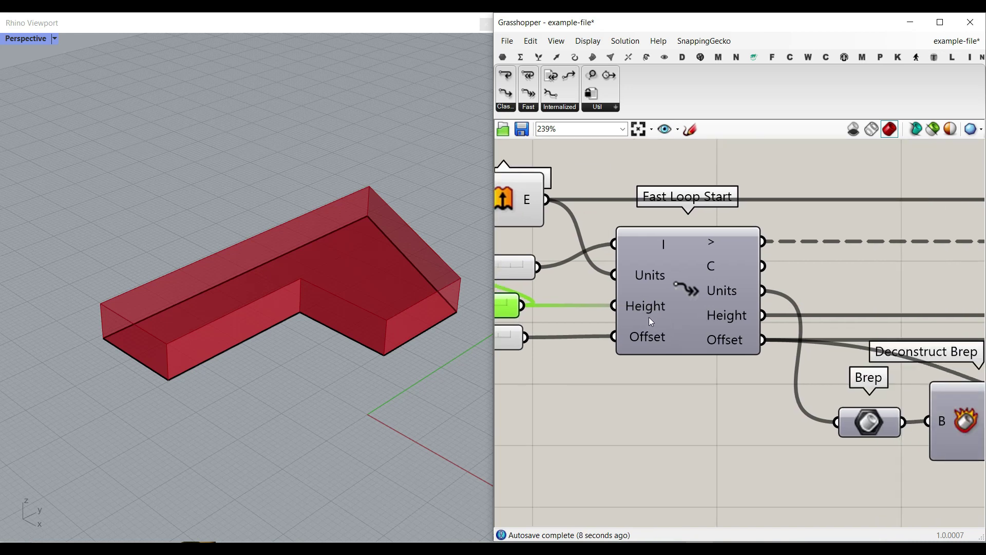
pyautogui.scroll(-3, 723, 312)
pyautogui.scroll(2, 810, 315)
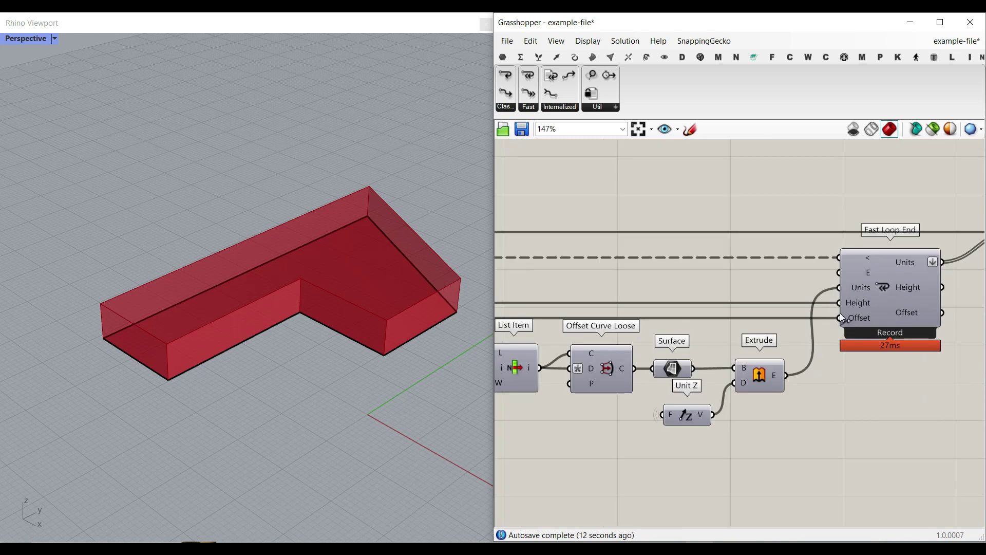
pyautogui.moveTo(552, 331); pyautogui.dragTo(788, 333, button='right')
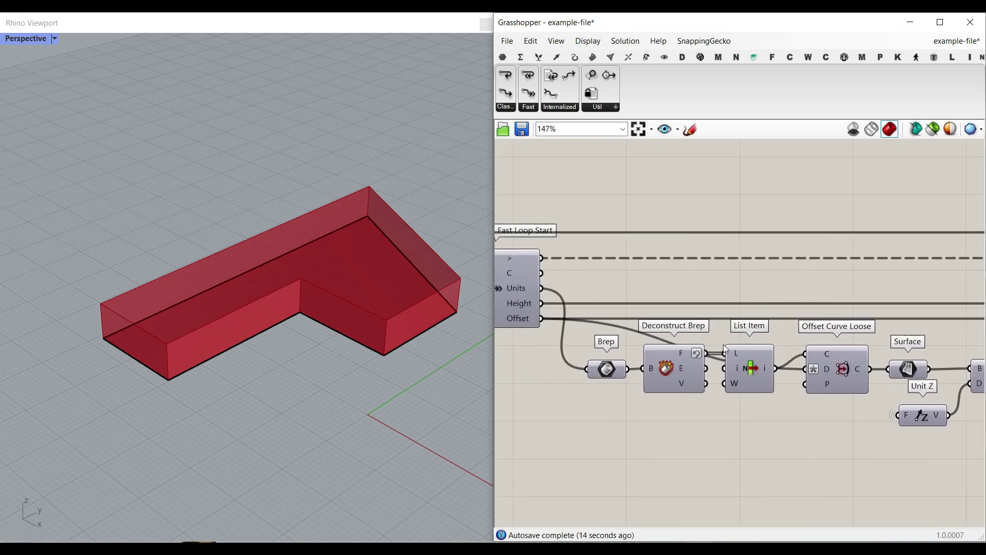
# Step: Shift the Brep component inside the loop toward Fast Loop Start and turn on its preview
pyautogui.scroll(-1, 696, 330)
pyautogui.moveTo(605, 338); pyautogui.dragTo(644, 326, button='right')
pyautogui.scroll(3, 644, 329)
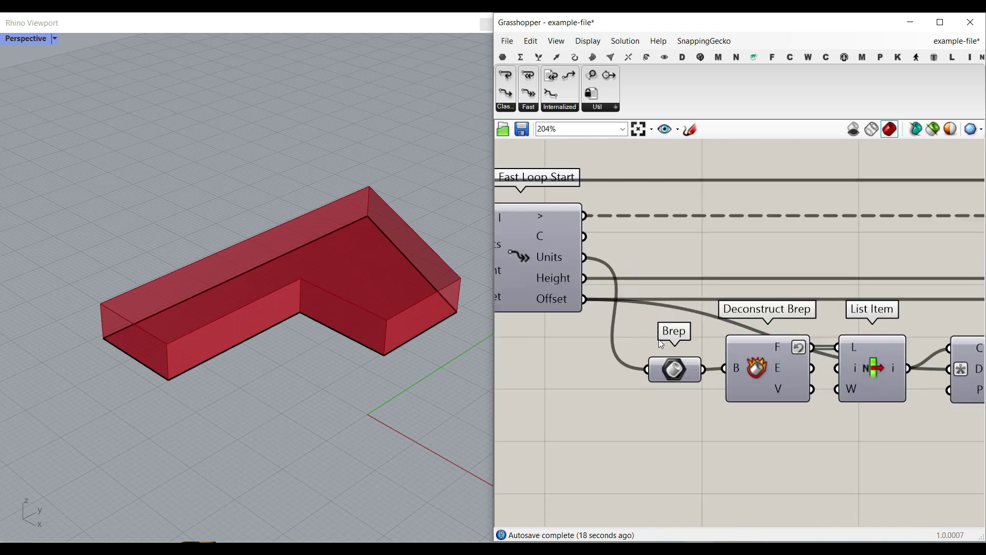
pyautogui.moveTo(687, 367); pyautogui.dragTo(631, 303, button='right')
pyautogui.moveTo(627, 305); pyautogui.dragTo(597, 307)
pyautogui.rightClick(597, 304)
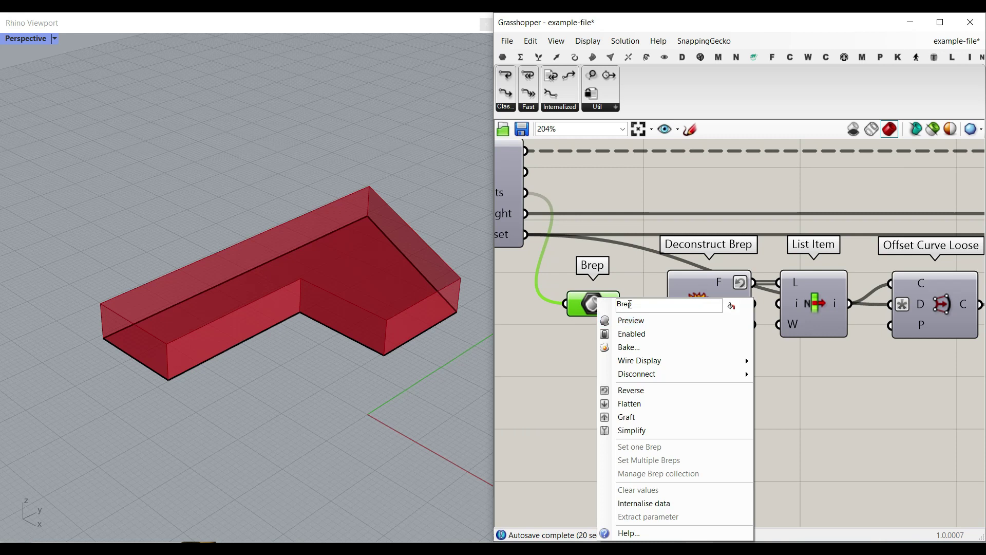
pyautogui.click(612, 325)
# Step: Move Deconstruct Brep closer to the loop's Brep component, turn its preview on and switch off the Brep's preview
pyautogui.scroll(2, 723, 326)
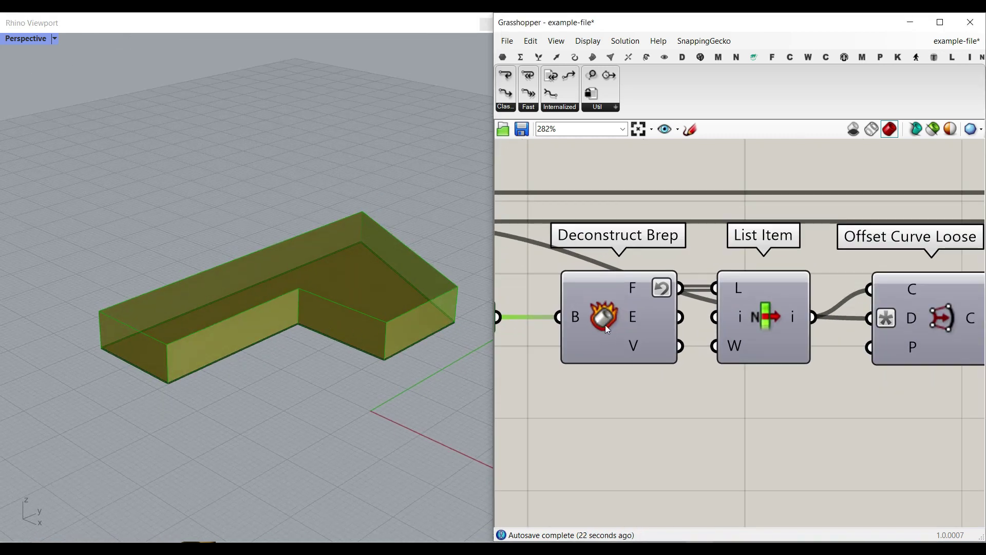
pyautogui.moveTo(611, 316); pyautogui.dragTo(689, 288, button='right')
pyautogui.moveTo(689, 288); pyautogui.dragTo(646, 288)
pyautogui.rightClick(647, 285)
pyautogui.click(667, 302)
pyautogui.rightClick(540, 288)
pyautogui.click(560, 310)
pyautogui.click(592, 56)
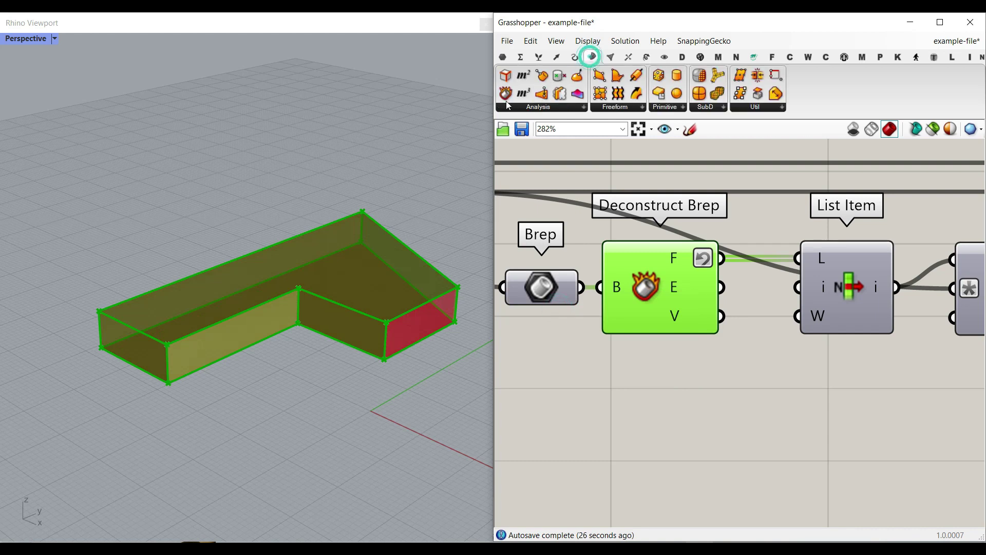
# Step: Move List Item closer to Deconstruct Brep and inspect the block's faces from below and above
pyautogui.moveTo(647, 301); pyautogui.dragTo(652, 314, button='right')
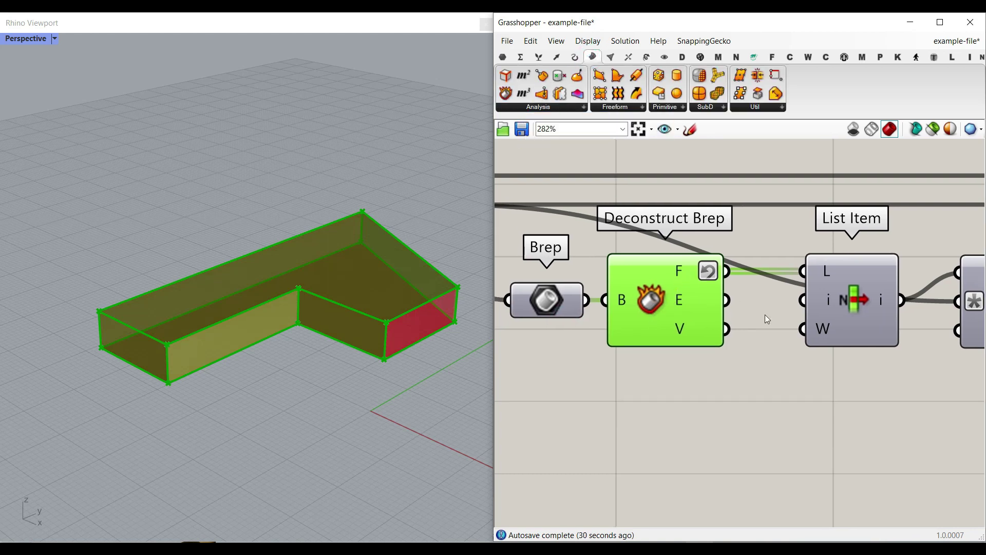
pyautogui.moveTo(757, 316); pyautogui.dragTo(677, 314, button='right')
pyautogui.moveTo(781, 300); pyautogui.dragTo(760, 298)
pyautogui.moveTo(322, 360); pyautogui.dragTo(230, 424, button='right')
pyautogui.moveTo(297, 430); pyautogui.dragTo(268, 396, button='right')
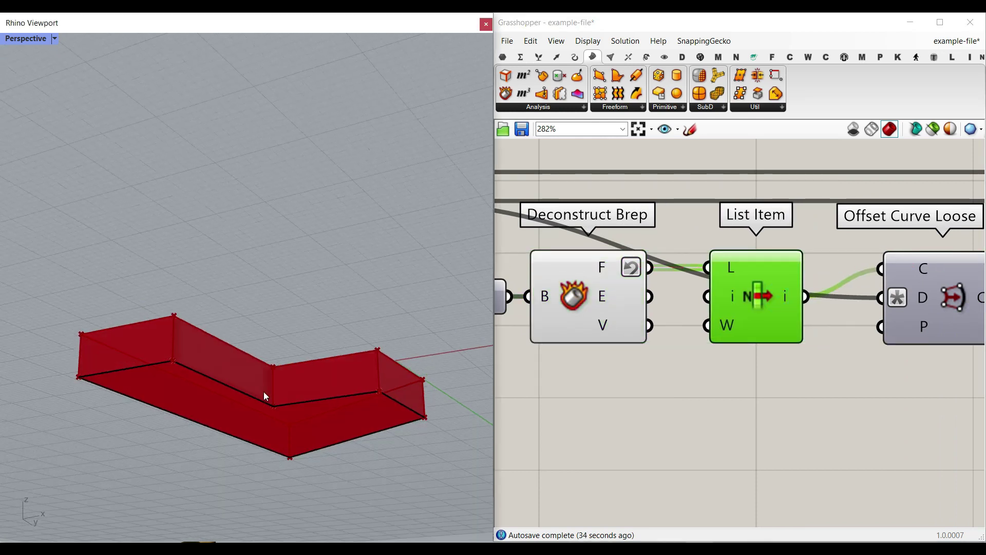
pyautogui.moveTo(135, 362); pyautogui.dragTo(280, 255, button='right')
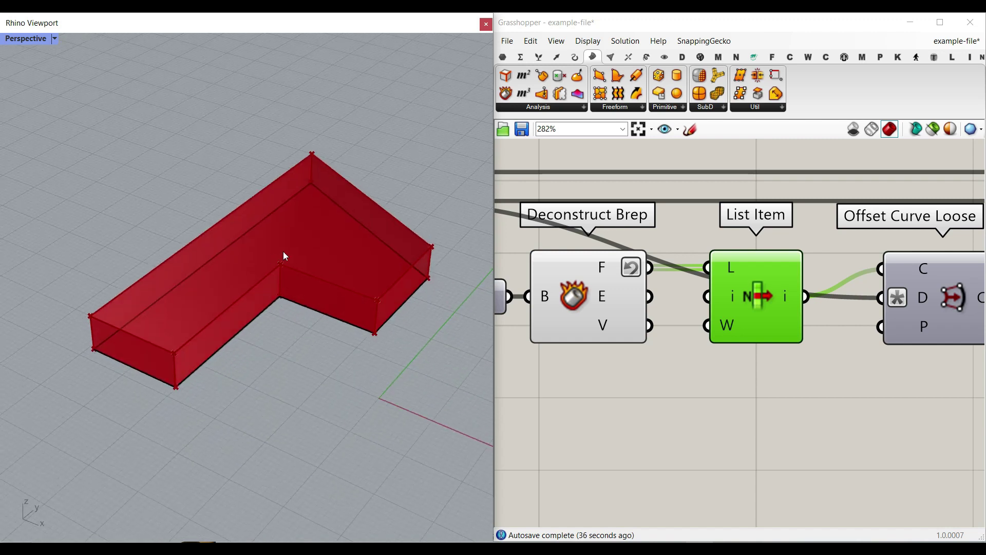
# Step: Turn on the List Item preview and switch off the Deconstruct Brep preview inside the loop
pyautogui.moveTo(671, 269); pyautogui.dragTo(732, 279, button='right')
pyautogui.scroll(3, 717, 279)
pyautogui.moveTo(838, 305); pyautogui.dragTo(716, 285, button='right')
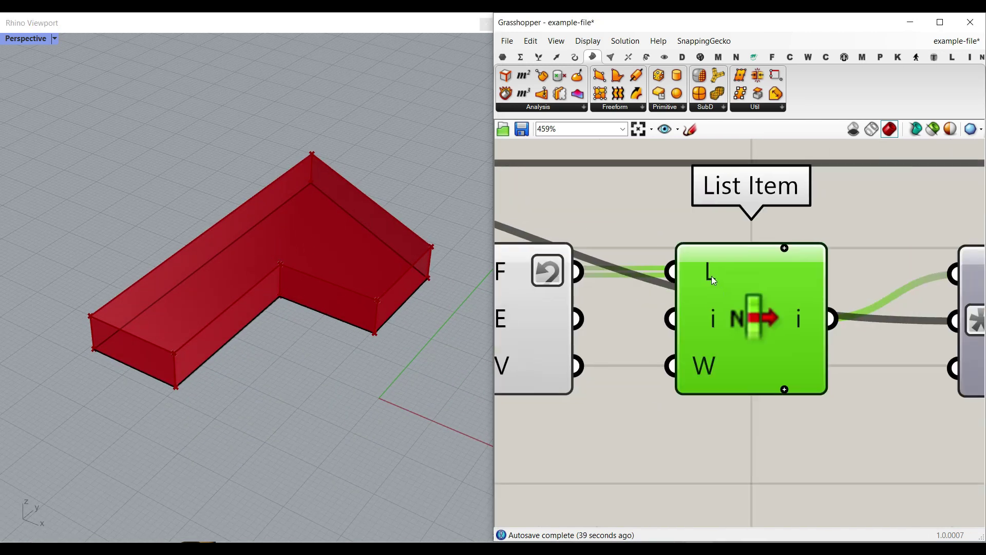
pyautogui.rightClick(755, 302)
pyautogui.click(776, 325)
pyautogui.moveTo(706, 352); pyautogui.dragTo(896, 320, button='right')
pyautogui.rightClick(648, 273)
pyautogui.click(662, 297)
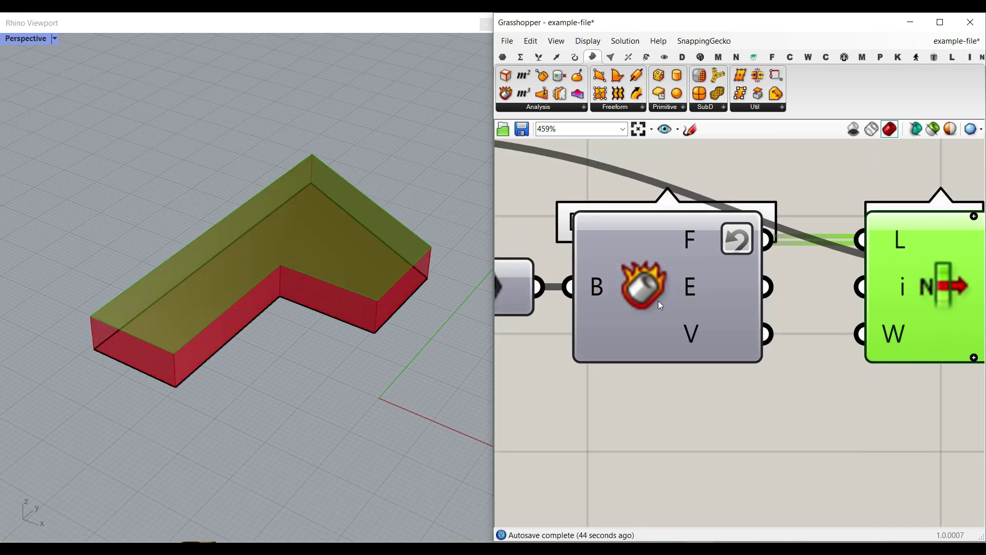
# Step: Move List Item up so its output lines up with the C input of Offset Curve Loose
pyautogui.moveTo(781, 299); pyautogui.dragTo(637, 302, button='right')
pyautogui.scroll(-2, 637, 302)
pyautogui.moveTo(825, 295); pyautogui.dragTo(684, 296, button='right')
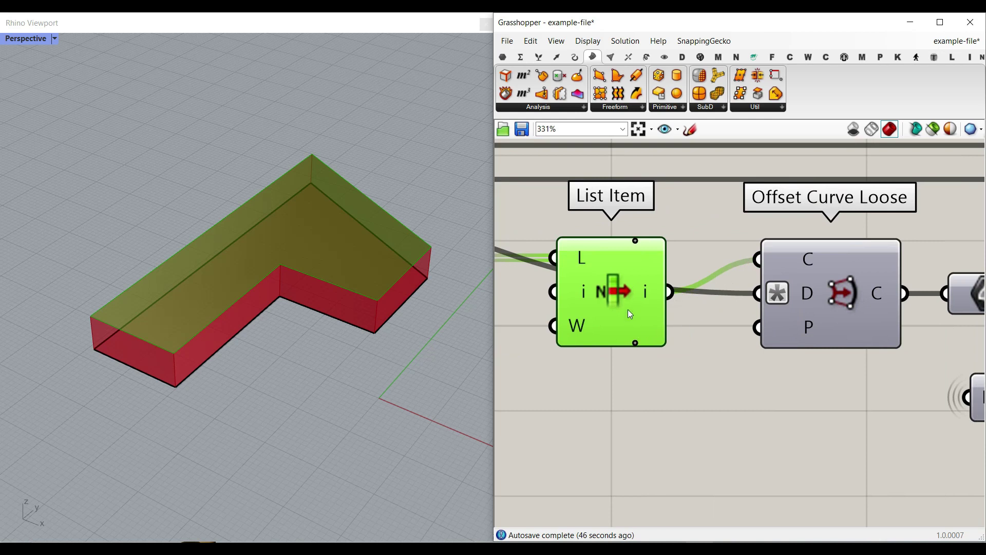
pyautogui.moveTo(628, 308); pyautogui.dragTo(651, 273)
# Step: Look up Offset Curve Loose among the curve utilities and turn on the preview of the one in the loop
pyautogui.click(575, 57)
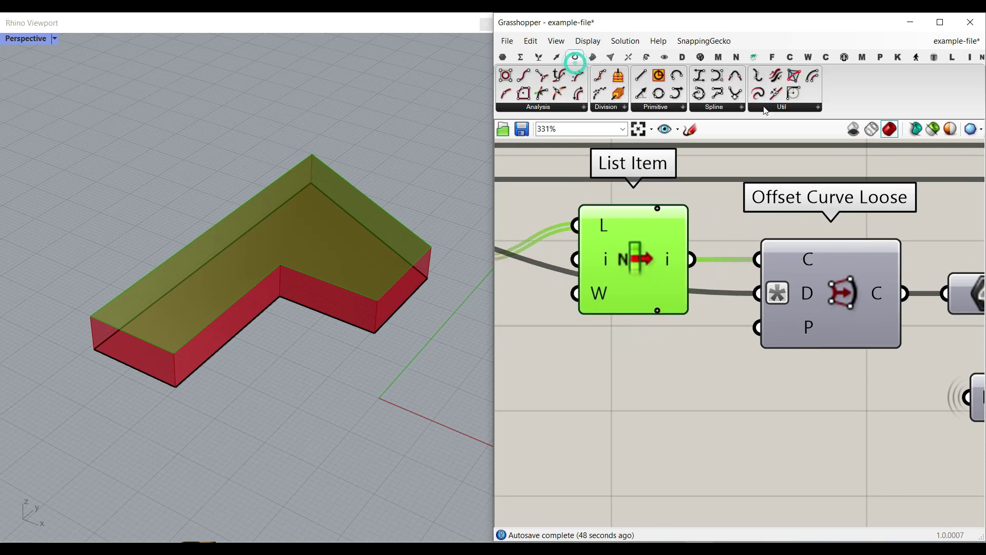
pyautogui.click(769, 107)
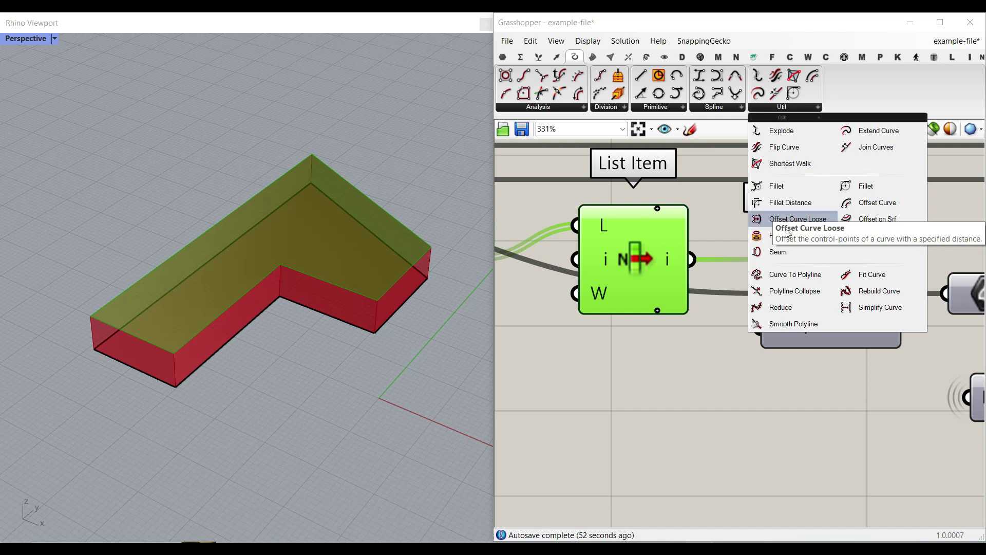
pyautogui.moveTo(792, 226); pyautogui.dragTo(831, 293)
pyautogui.rightClick(843, 305)
pyautogui.click(847, 319)
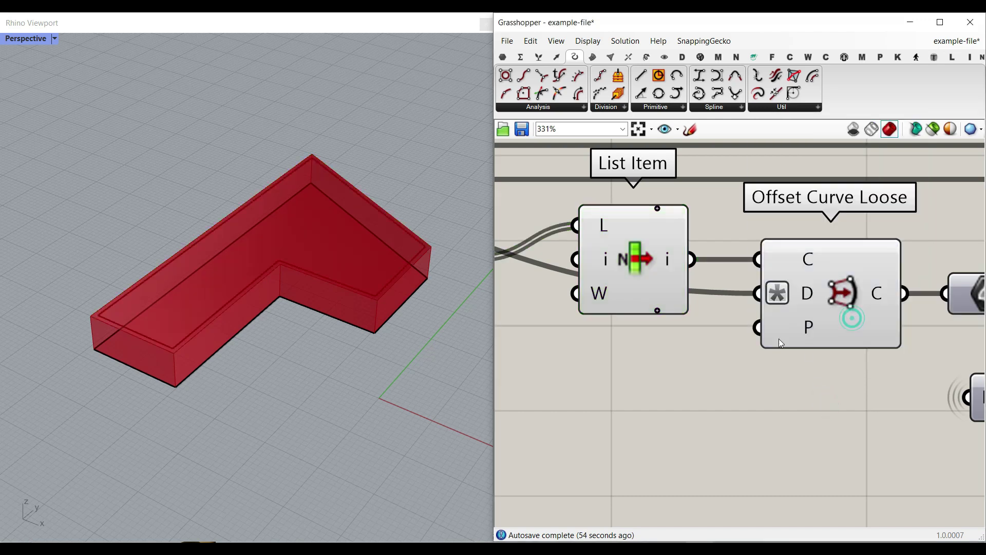
# Step: Trace the Offset wire from Fast Loop Start to the D input of Offset Curve Loose and check that input's expression
pyautogui.scroll(-4, 810, 331)
pyautogui.moveTo(668, 312); pyautogui.dragTo(822, 308, button='right')
pyautogui.scroll(2, 653, 257)
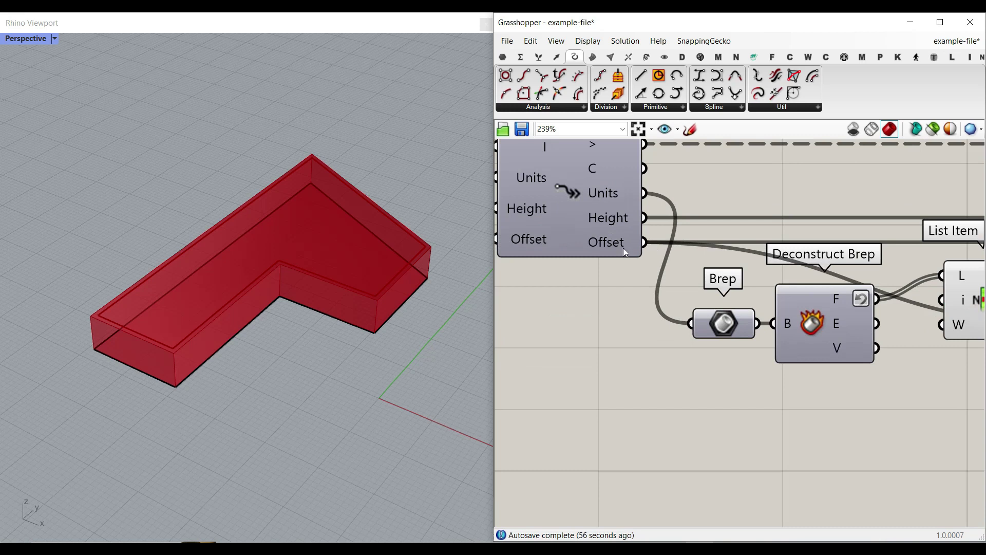
pyautogui.moveTo(856, 279); pyautogui.dragTo(483, 247, button='right')
pyautogui.scroll(3, 739, 295)
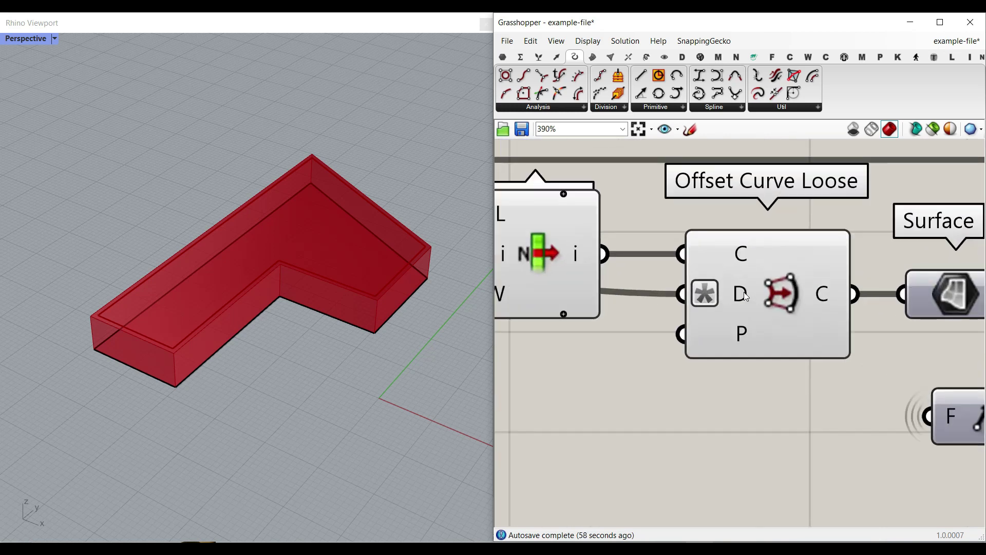
pyautogui.rightClick(744, 294)
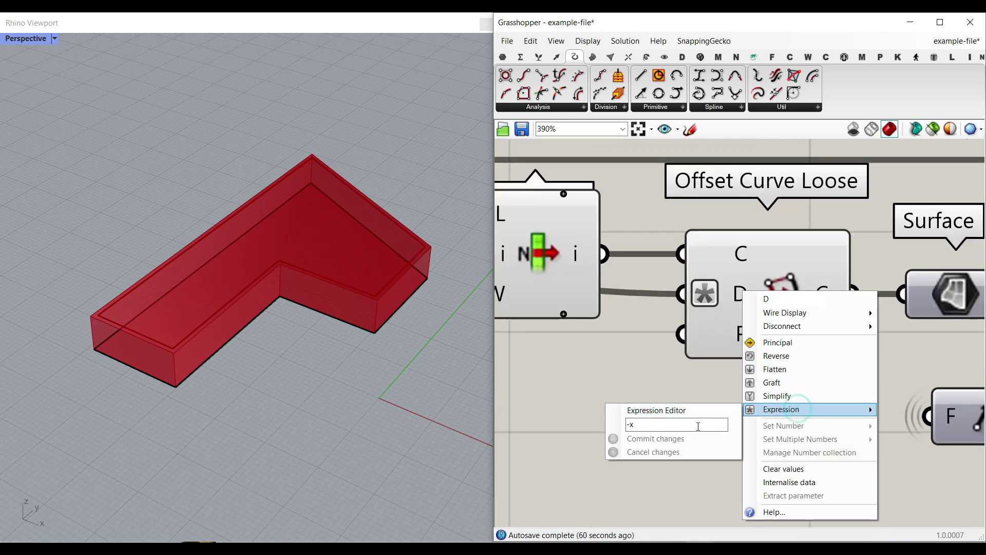
pyautogui.click(659, 362)
# Step: Set the Offset slider to 2.027 and select Offset Curve Loose to highlight the offset outline on the block
pyautogui.scroll(-4, 678, 296)
pyautogui.moveTo(679, 296); pyautogui.dragTo(904, 263, button='right')
pyautogui.moveTo(519, 273); pyautogui.dragTo(825, 330, button='right')
pyautogui.scroll(2, 543, 230)
pyautogui.scroll(3, 612, 267)
pyautogui.moveTo(611, 267); pyautogui.dragTo(674, 258)
pyautogui.scroll(-8, 816, 304)
pyautogui.moveTo(819, 291); pyautogui.dragTo(592, 273, button='right')
pyautogui.scroll(4, 847, 273)
pyautogui.moveTo(847, 273); pyautogui.dragTo(679, 297, button='right')
pyautogui.click(677, 313)
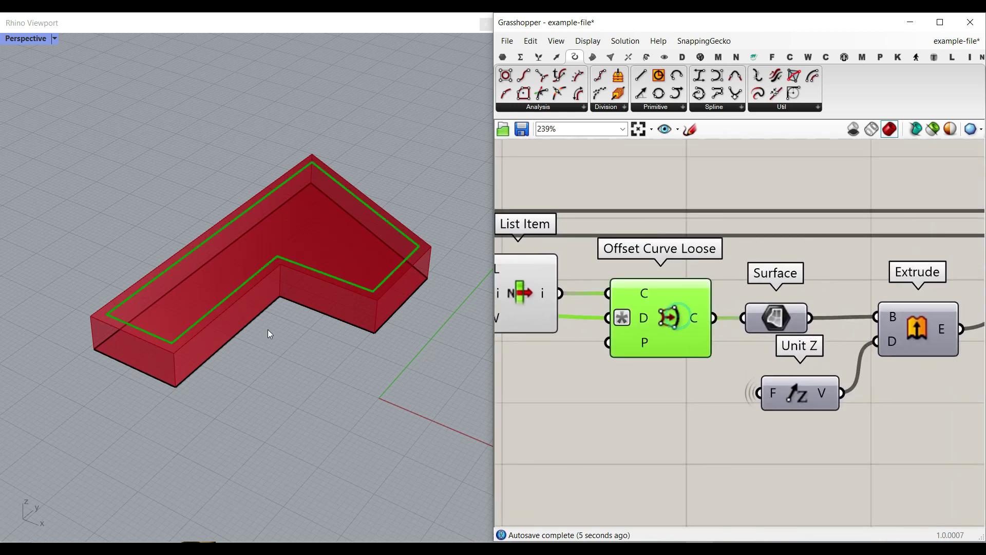
# Step: Turn on the preview of the Surface component inside the loop and inspect the surface within the offset outline
pyautogui.moveTo(773, 338); pyautogui.dragTo(648, 300, button='right')
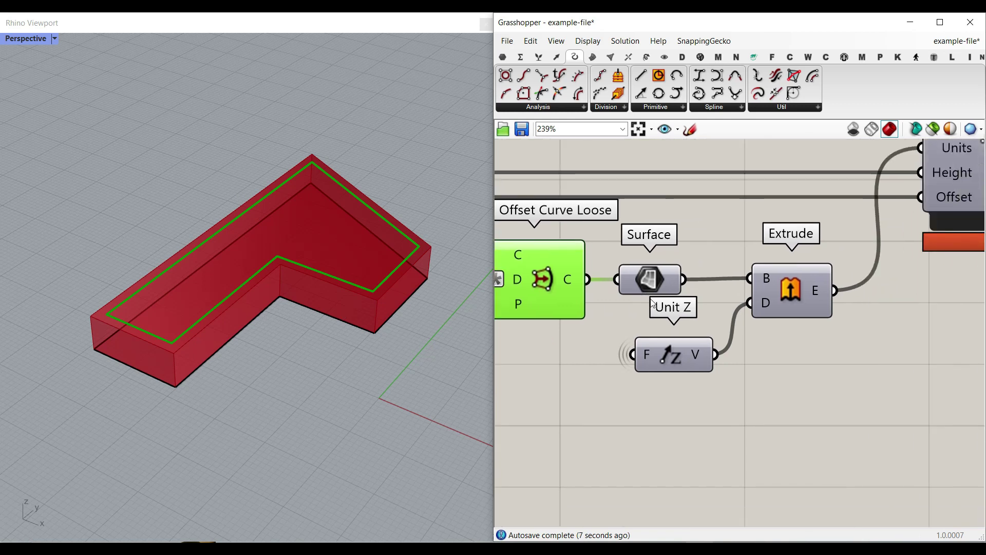
pyautogui.scroll(3, 651, 299)
pyautogui.rightClick(652, 260)
pyautogui.click(664, 281)
pyautogui.click(663, 278)
pyautogui.moveTo(411, 295); pyautogui.dragTo(355, 237, button='right')
pyautogui.moveTo(859, 281); pyautogui.dragTo(756, 274, button='right')
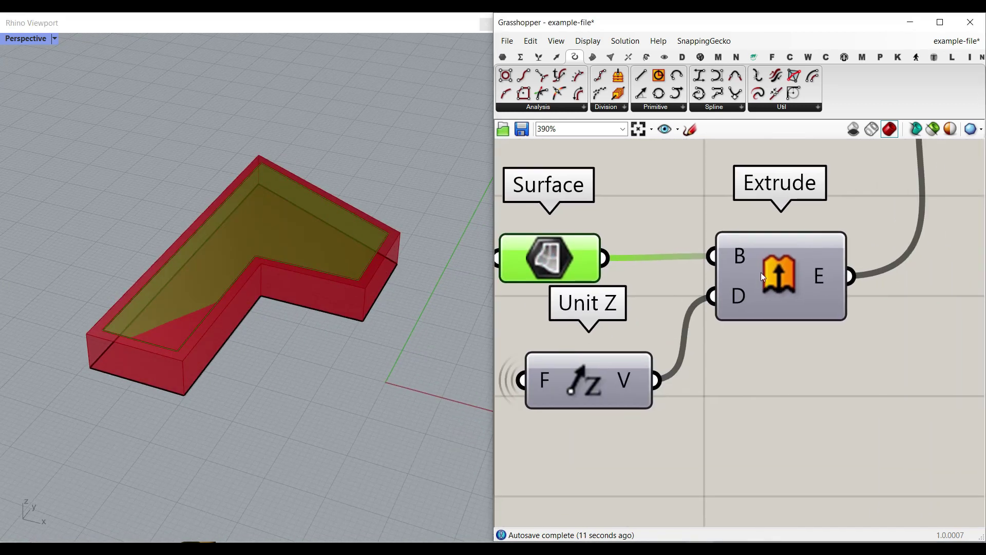
# Step: Examine the loop's Extrude and its Unit Z direction fed by Height, following the result into Fast Loop End
pyautogui.click(763, 272)
pyautogui.moveTo(600, 370); pyautogui.dragTo(738, 337, button='right')
pyautogui.click(693, 320)
pyautogui.scroll(-5, 693, 320)
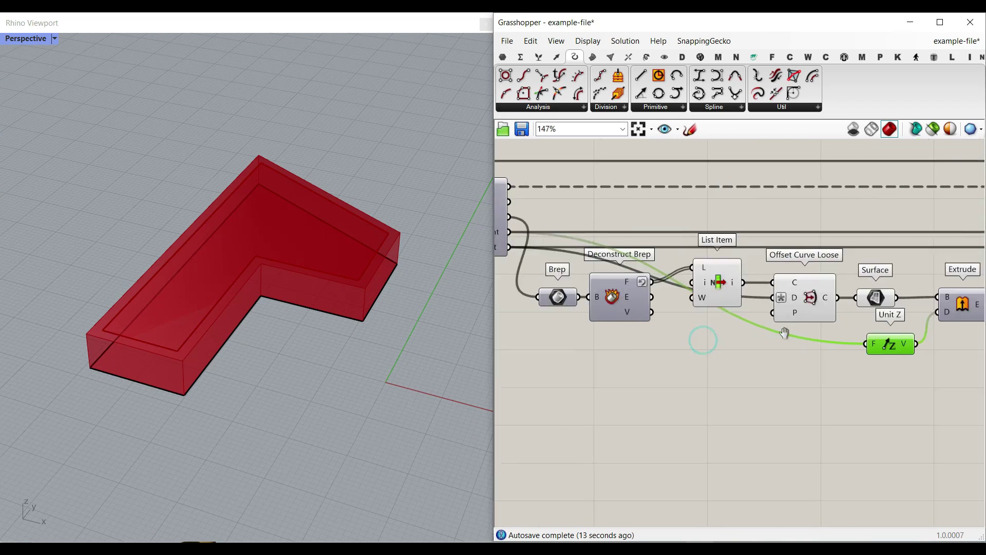
pyautogui.moveTo(578, 273); pyautogui.dragTo(643, 275, button='right')
pyautogui.scroll(2, 529, 233)
pyautogui.scroll(-1, 546, 248)
pyautogui.scroll(-3, 547, 248)
pyautogui.moveTo(832, 283); pyautogui.dragTo(719, 286, button='right')
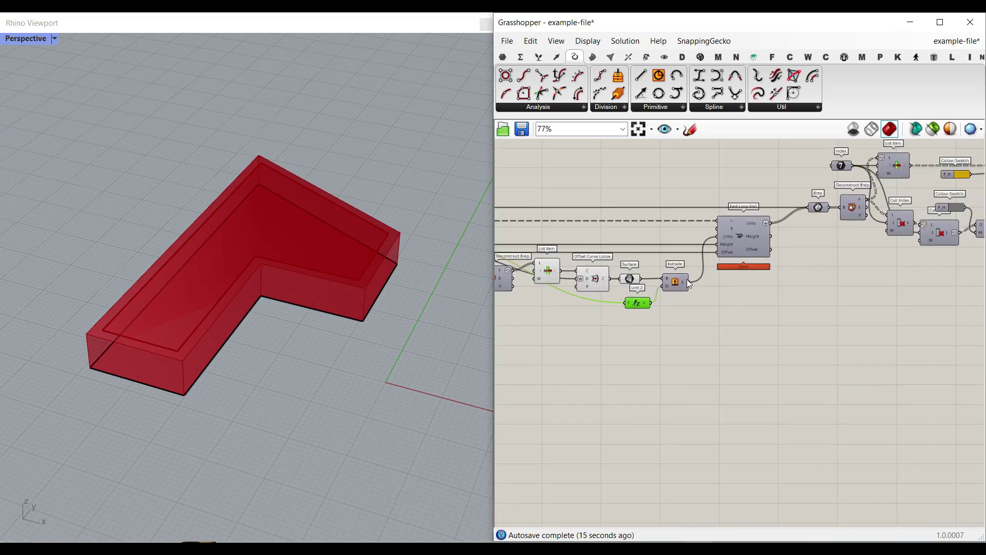
pyautogui.scroll(5, 713, 258)
pyautogui.moveTo(689, 218); pyautogui.dragTo(658, 237, button='right')
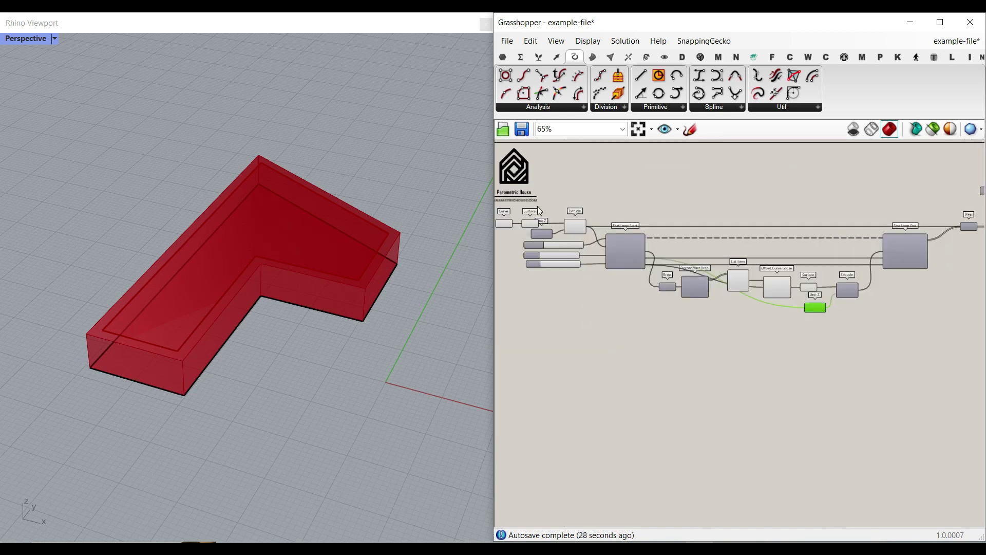
# Step: Review the definition from the base curve through the loop components to Fast Loop End and check its Record data option
pyautogui.scroll(3, 557, 226)
pyautogui.moveTo(561, 231); pyautogui.dragTo(656, 286, button='right')
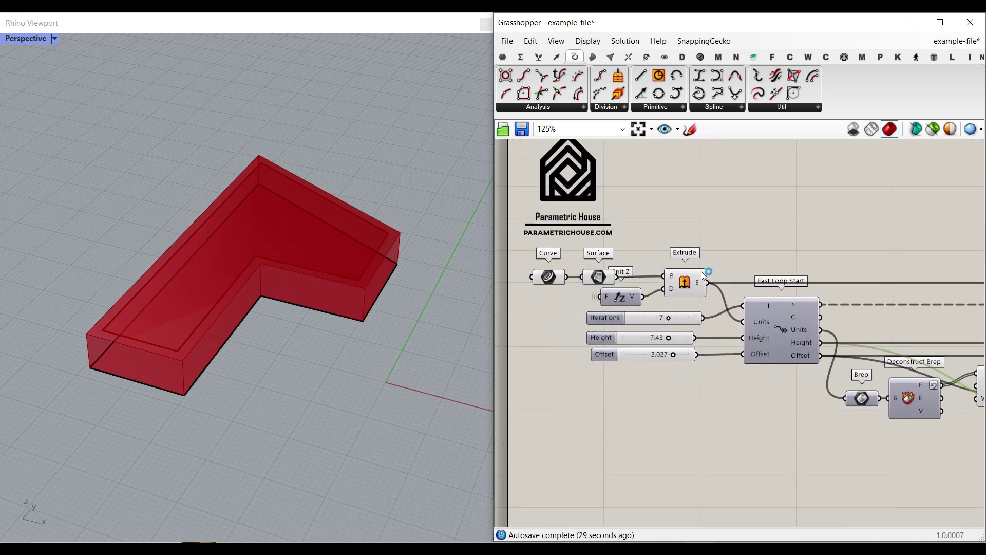
pyautogui.scroll(-2, 617, 289)
pyautogui.scroll(-1, 618, 291)
pyautogui.moveTo(816, 329); pyautogui.dragTo(682, 325, button='right')
pyautogui.scroll(4, 682, 339)
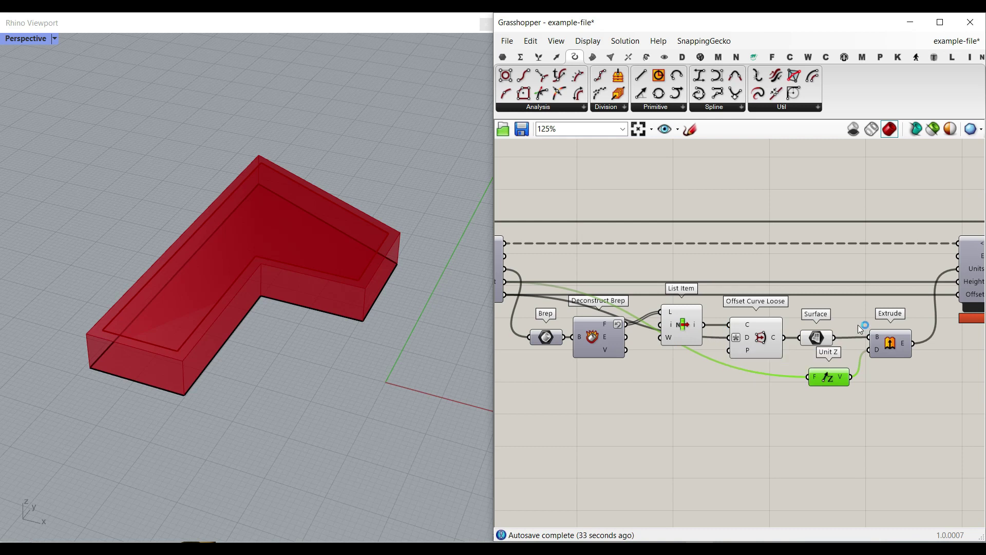
pyautogui.moveTo(966, 262); pyautogui.dragTo(748, 300, button='right')
pyautogui.scroll(4, 791, 315)
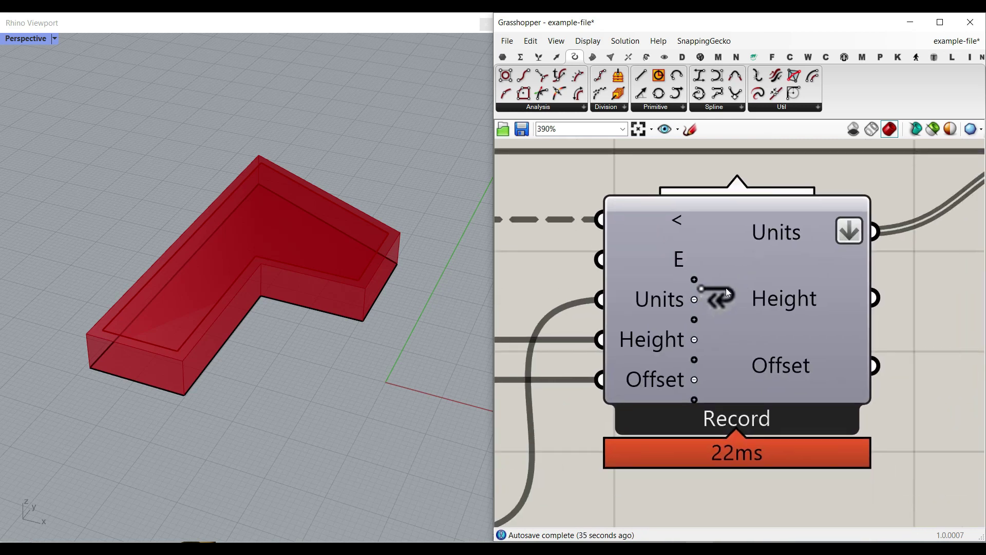
pyautogui.rightClick(726, 288)
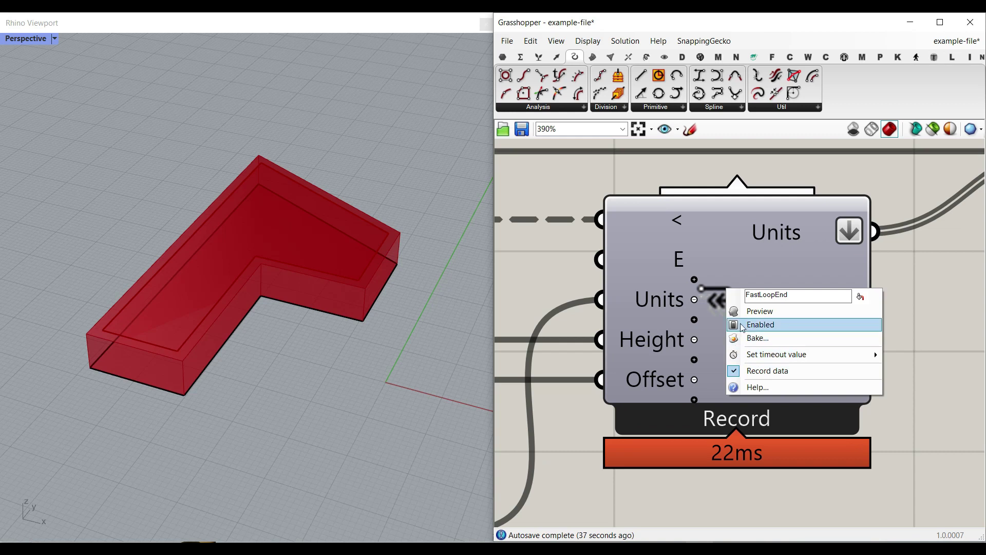
# Step: Turn off flattening on the Units output of Fast Loop End and view its data tree
pyautogui.moveTo(718, 236); pyautogui.dragTo(647, 242, button='right')
pyautogui.scroll(-1, 671, 265)
pyautogui.moveTo(719, 263); pyautogui.dragTo(694, 246, button='right')
pyautogui.rightClick(692, 254)
pyautogui.click(714, 312)
pyautogui.moveTo(687, 244)
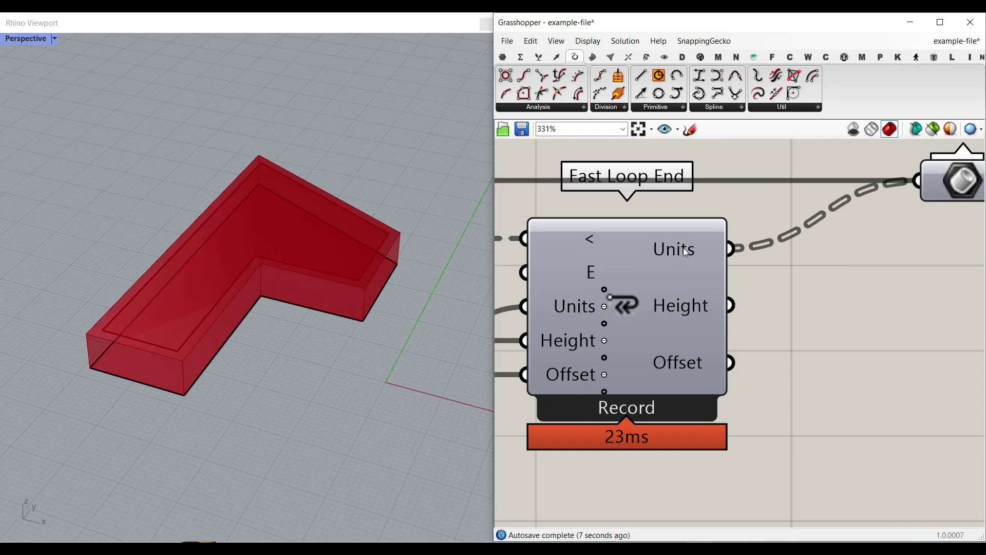
# Step: Simplify the Units output of Fast Loop End and read its data tree branches
pyautogui.rightClick(660, 257)
pyautogui.click(714, 326)
pyautogui.moveTo(679, 249)
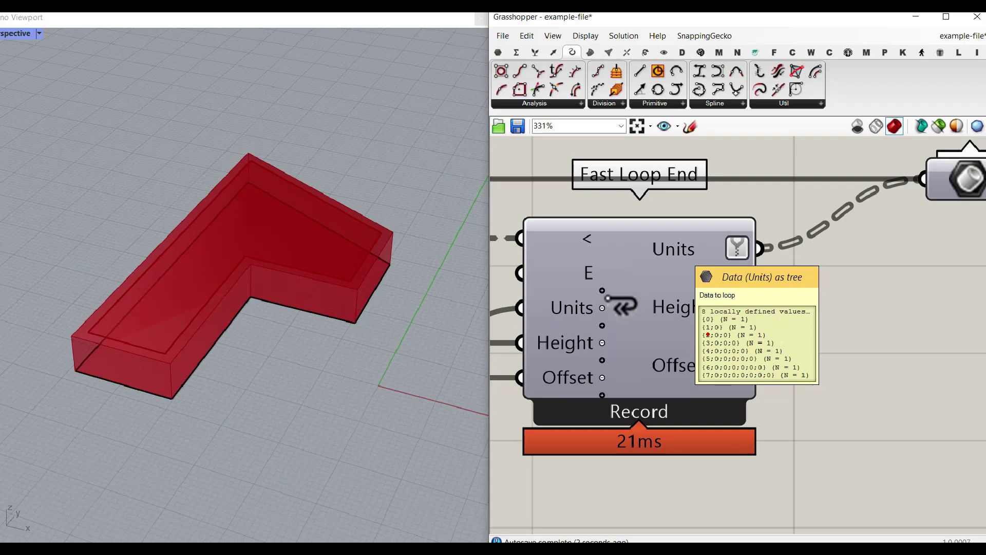
# Step: Flatten the Units output of Fast Loop End again and remove its Simplify option
pyautogui.rightClick(677, 248)
pyautogui.click(711, 314)
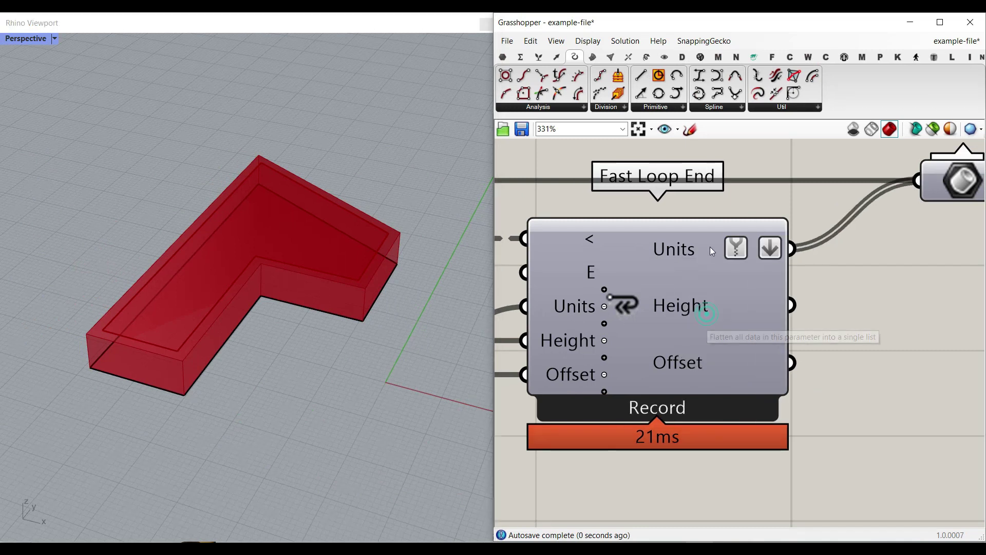
pyautogui.rightClick(711, 246)
pyautogui.click(745, 339)
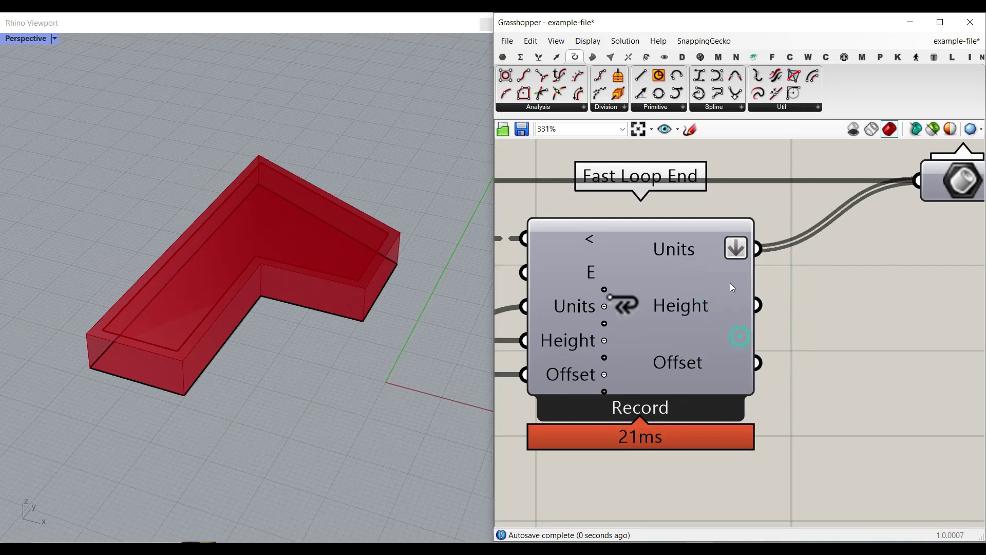
# Step: Select the Extrude ahead of the loop and trace its output wire to the Brep component after Fast Loop End
pyautogui.scroll(-5, 713, 283)
pyautogui.moveTo(753, 255); pyautogui.dragTo(950, 251, button='right')
pyautogui.scroll(-2, 951, 251)
pyautogui.moveTo(729, 253); pyautogui.dragTo(962, 251, button='right')
pyautogui.scroll(1, 689, 246)
pyautogui.click(667, 236)
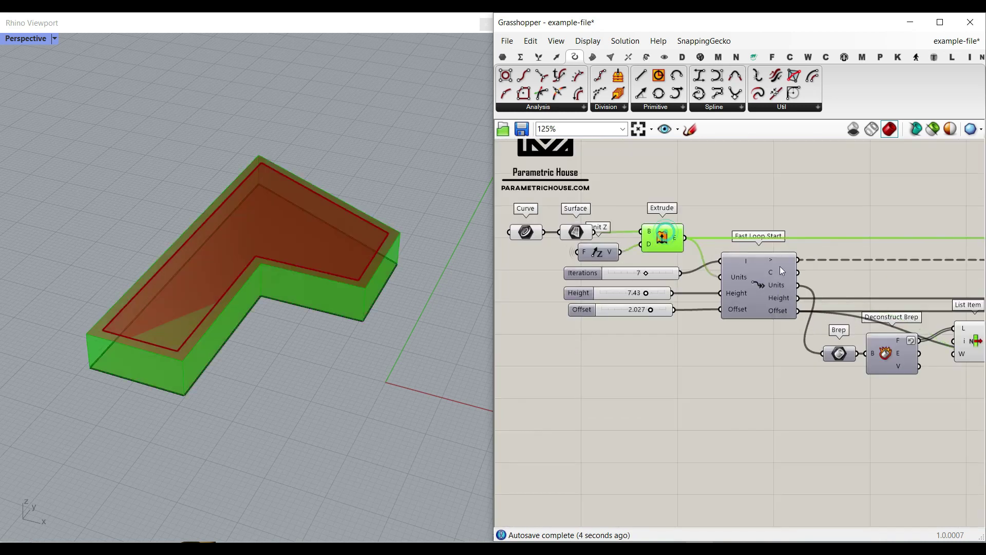
pyautogui.moveTo(770, 263); pyautogui.dragTo(615, 255, button='right')
pyautogui.moveTo(915, 261); pyautogui.dragTo(571, 261, button='right')
pyautogui.moveTo(924, 241); pyautogui.dragTo(779, 239, button='right')
pyautogui.scroll(3, 784, 235)
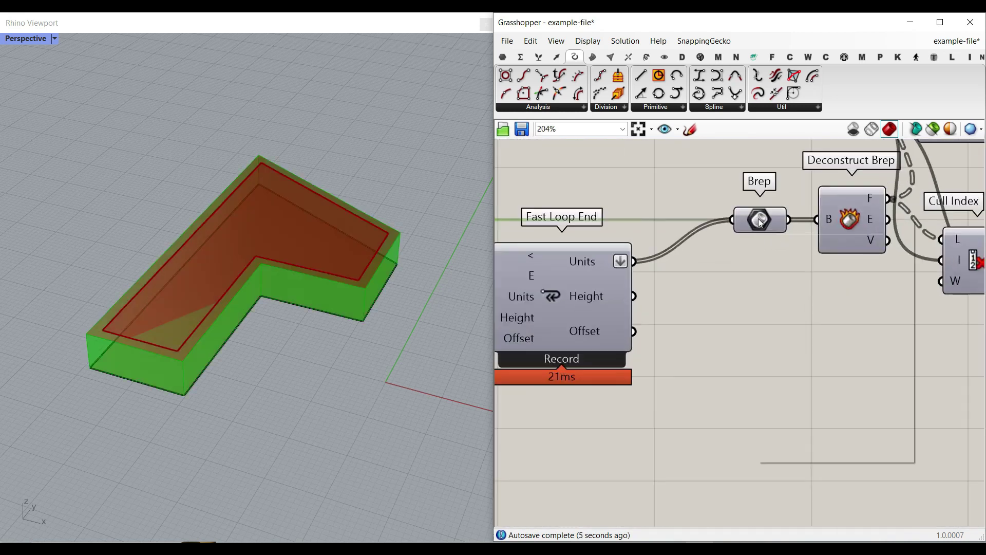
# Step: Turn on the preview of the Brep parameter after Fast Loop End
pyautogui.rightClick(760, 222)
pyautogui.click(768, 237)
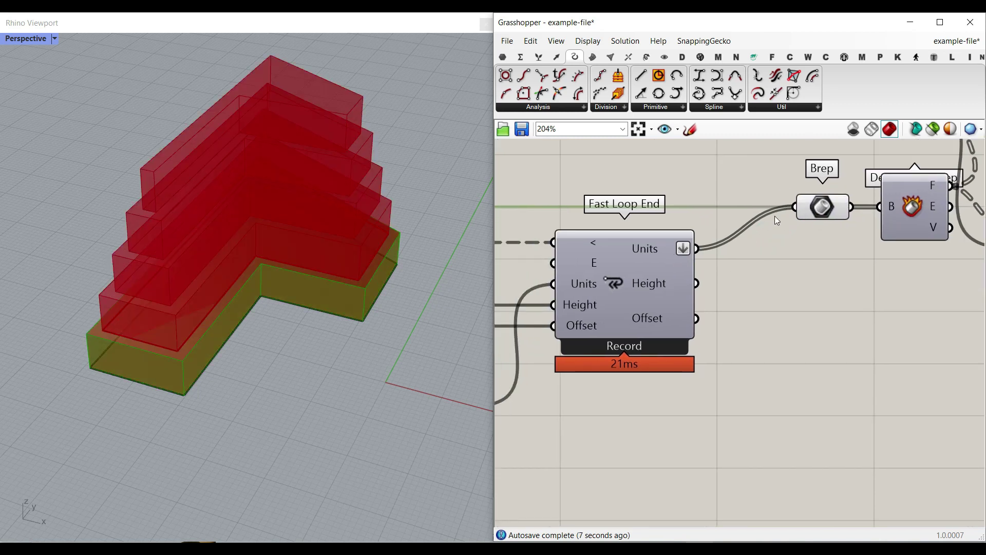
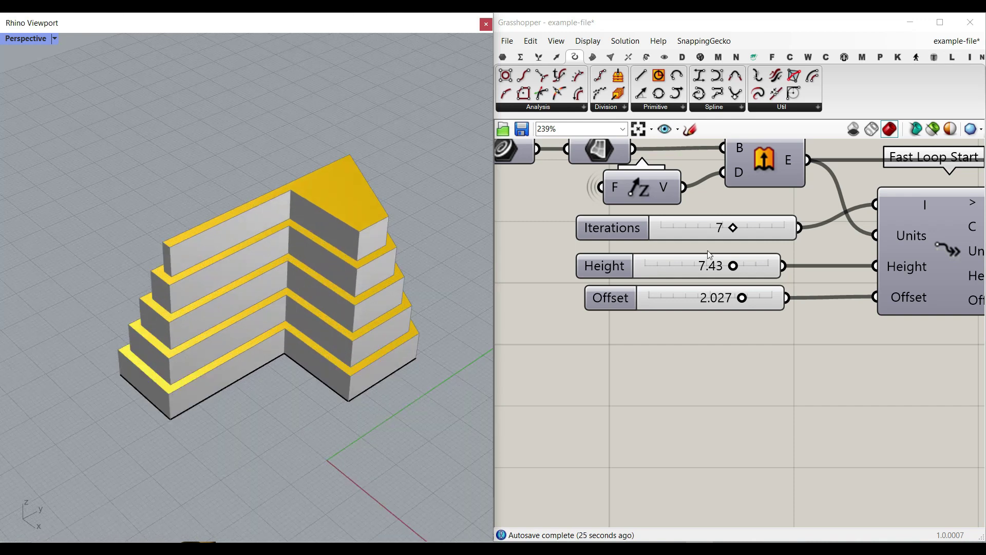
# Step: Set the Iterations slider to 3, the Height slider to 5.14 and the Offset slider to 1.175
pyautogui.moveTo(732, 231); pyautogui.dragTo(691, 228)
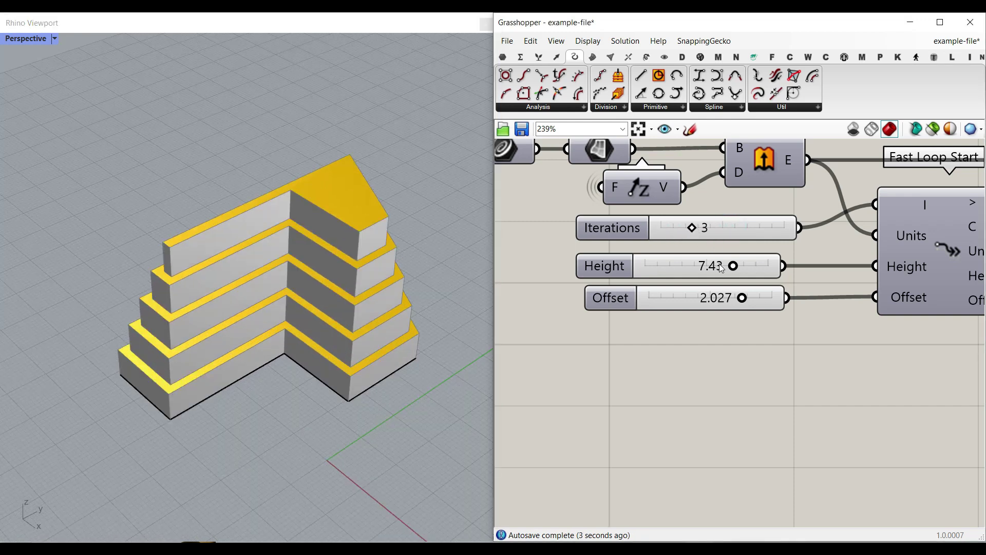
pyautogui.moveTo(730, 268); pyautogui.dragTo(701, 266)
pyautogui.moveTo(740, 298); pyautogui.dragTo(648, 298)
pyautogui.moveTo(380, 288); pyautogui.dragTo(708, 300, button='right')
pyautogui.moveTo(649, 303); pyautogui.dragTo(716, 298)
pyautogui.moveTo(360, 288); pyautogui.dragTo(337, 331, button='right')
pyautogui.scroll(7, 336, 329)
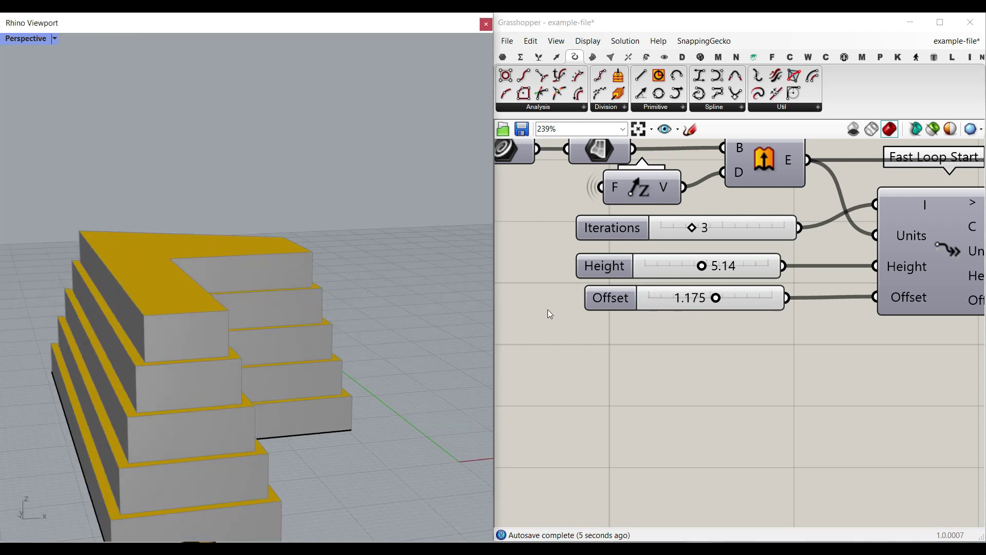
# Step: Examine the List Item after Deconstruct Brep and select the Custom Preview that it feeds
pyautogui.scroll(-9, 673, 264)
pyautogui.moveTo(863, 249); pyautogui.dragTo(745, 252, button='right')
pyautogui.scroll(9, 745, 254)
pyautogui.moveTo(277, 288); pyautogui.dragTo(234, 321, button='right')
pyautogui.moveTo(900, 151); pyautogui.dragTo(791, 242, button='right')
pyautogui.moveTo(825, 215); pyautogui.dragTo(830, 214)
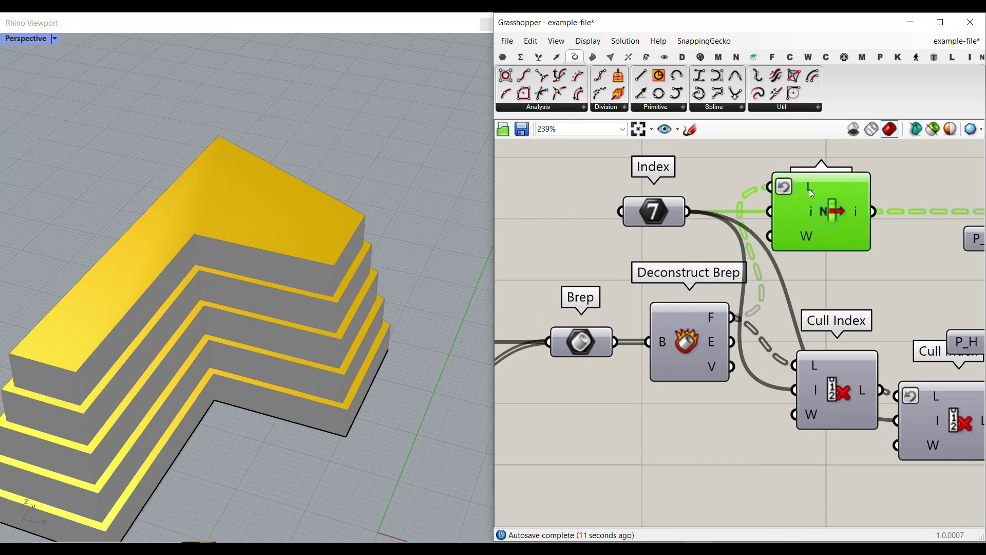
pyautogui.moveTo(266, 240); pyautogui.dragTo(222, 230, button='right')
pyautogui.moveTo(976, 223); pyautogui.dragTo(715, 227, button='right')
pyautogui.click(848, 226)
# Step: Bake the faces output by the List Item with the default attributes and inspect them on the tower
pyautogui.rightClick(592, 215)
pyautogui.click(607, 227)
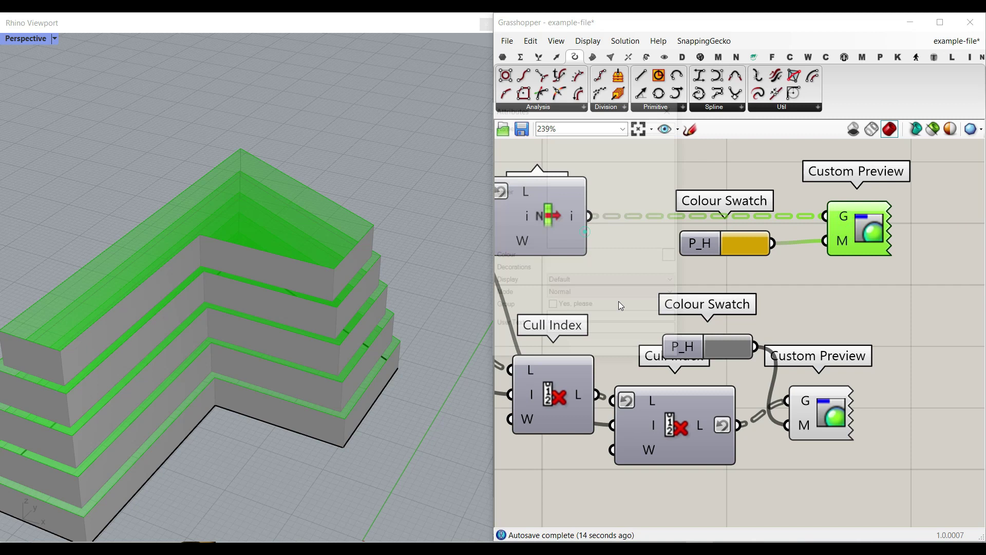
pyautogui.click(606, 348)
pyautogui.moveTo(213, 244); pyautogui.dragTo(424, 193, button='right')
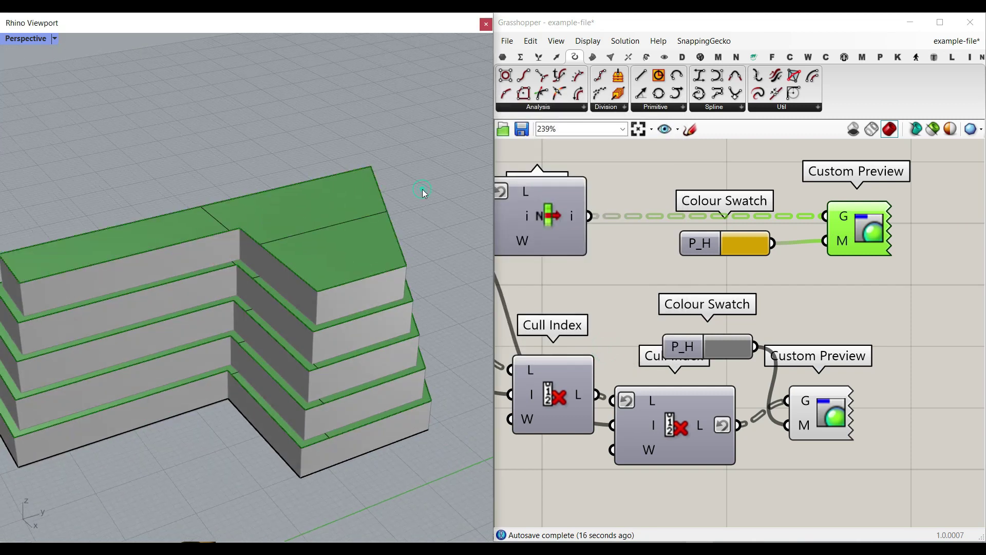
# Step: Look up Cull Index among the Sequence components and select the first Cull Index after Deconstruct Brep
pyautogui.moveTo(545, 389); pyautogui.dragTo(724, 320, button='right')
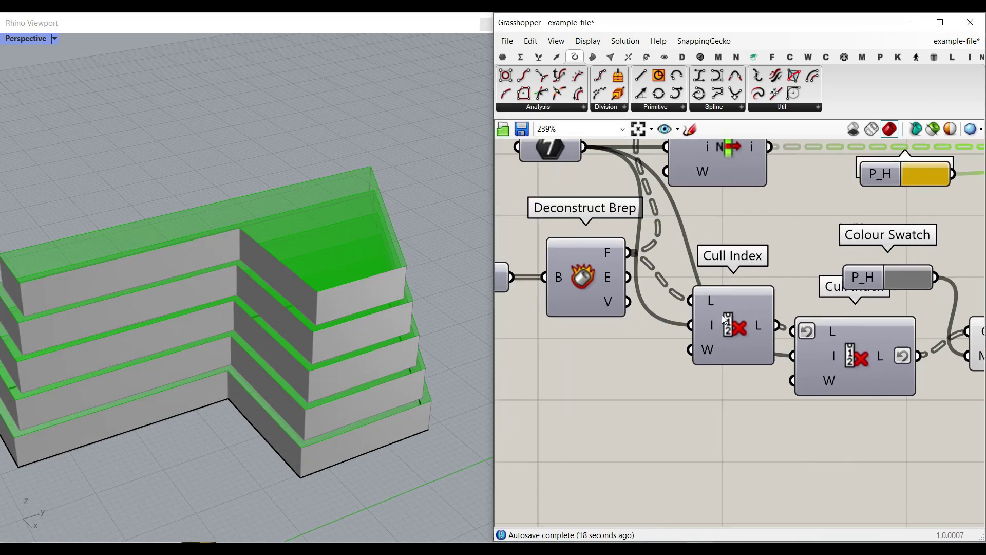
pyautogui.click(538, 57)
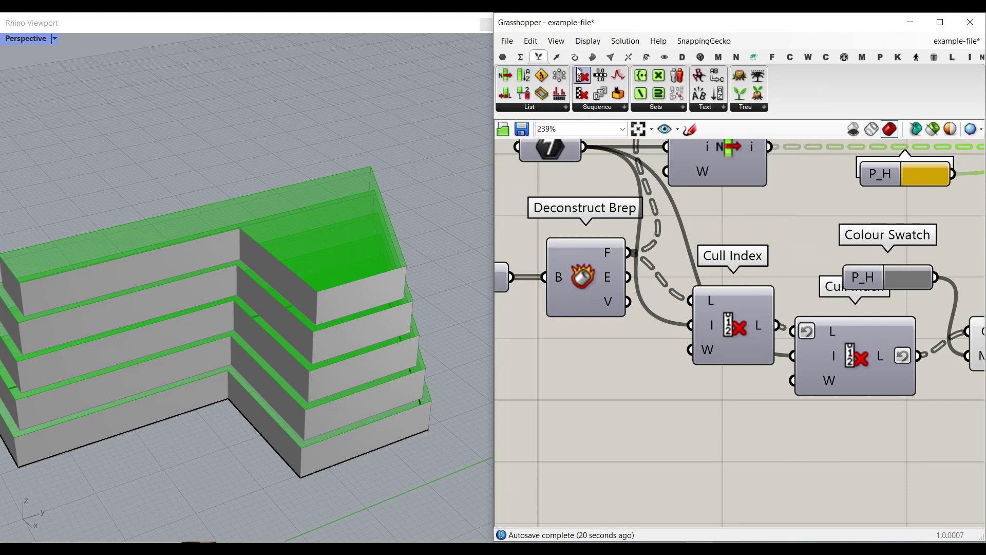
pyautogui.click(597, 106)
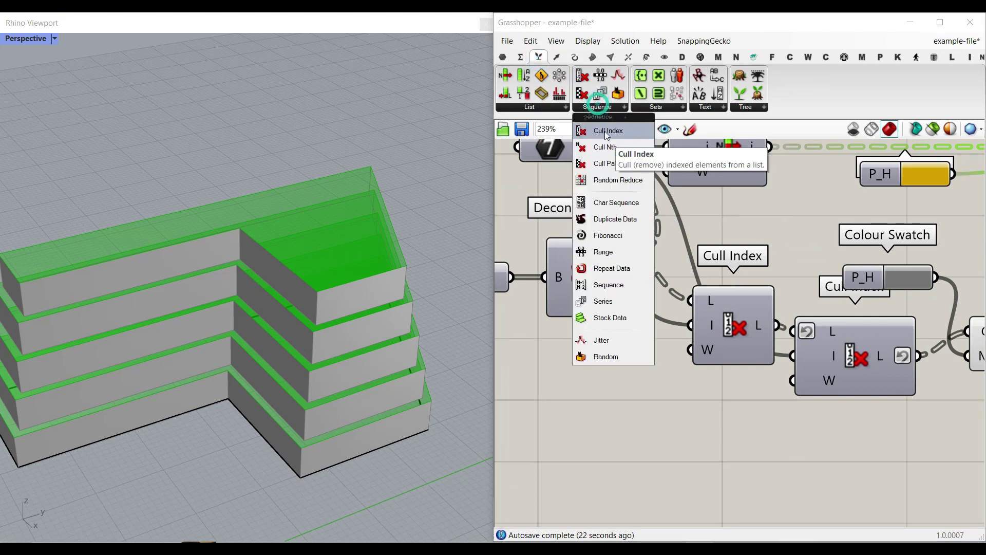
pyautogui.moveTo(683, 312); pyautogui.dragTo(747, 356, button='right')
pyautogui.click(594, 224)
pyautogui.moveTo(748, 356); pyautogui.dragTo(735, 330)
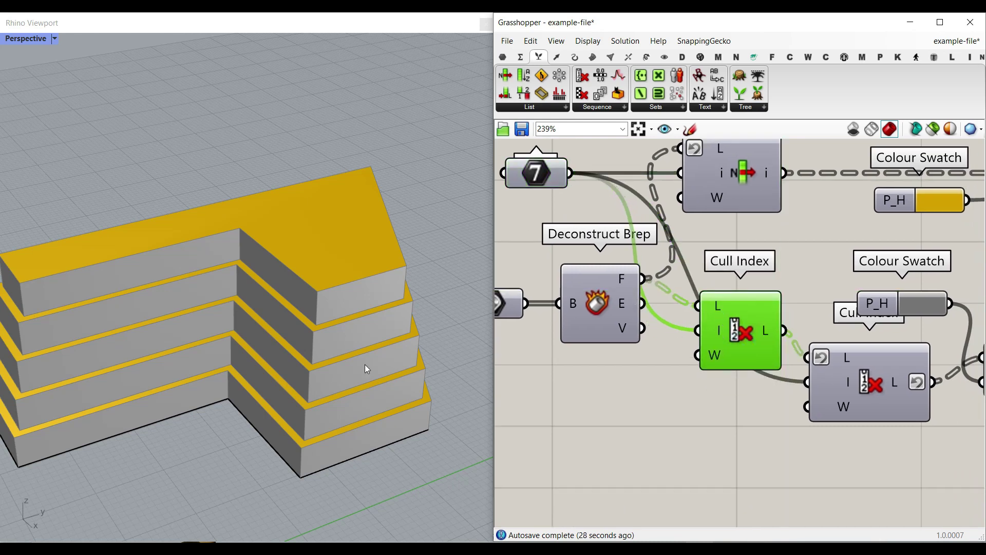
# Step: Bake the faces output by the first Cull Index
pyautogui.scroll(6, 331, 293)
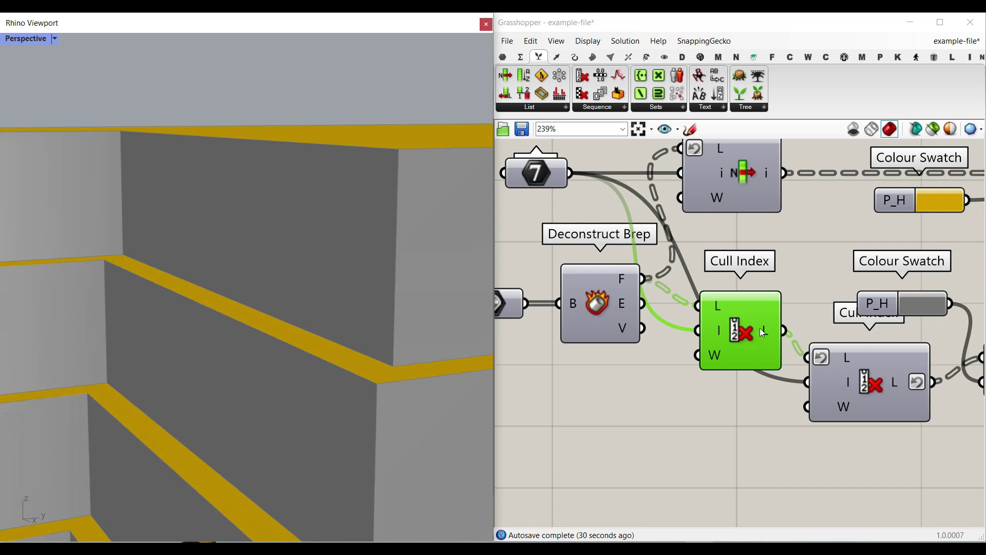
pyautogui.rightClick(762, 332)
pyautogui.click(777, 340)
pyautogui.click(774, 461)
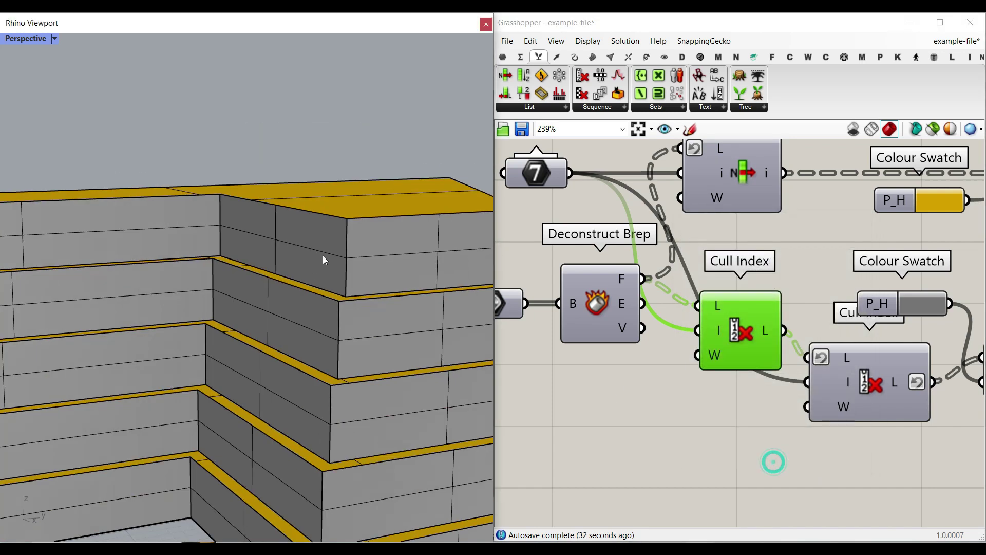
# Step: Move the faces baked from the first Cull Index away from the tower to inspect them, and undo the changes
pyautogui.scroll(-6, 323, 260)
pyautogui.moveTo(164, 249); pyautogui.dragTo(114, 248)
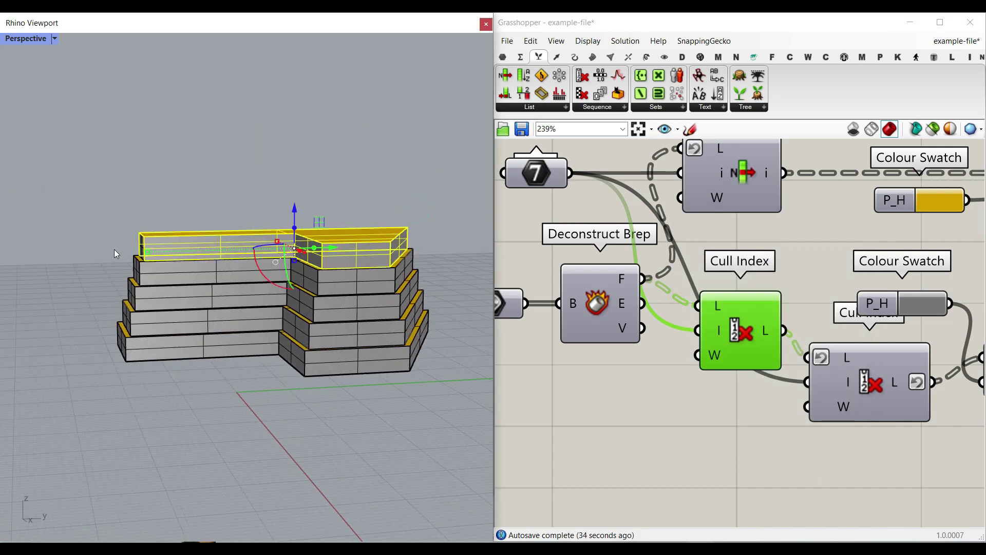
pyautogui.scroll(-3, 210, 248)
pyautogui.moveTo(235, 242); pyautogui.dragTo(371, 238)
pyautogui.click(387, 184)
pyautogui.moveTo(383, 231); pyautogui.dragTo(356, 155, button='right')
pyautogui.scroll(4, 367, 231)
pyautogui.moveTo(372, 281); pyautogui.dragTo(322, 335, button='right')
pyautogui.scroll(-3, 277, 294)
pyautogui.hotkey('ctrl', 'z')
# Step: Bake the faces output by the second Cull Index
pyautogui.moveTo(293, 265); pyautogui.dragTo(279, 304, button='right')
pyautogui.scroll(3, 279, 308)
pyautogui.scroll(3, 725, 345)
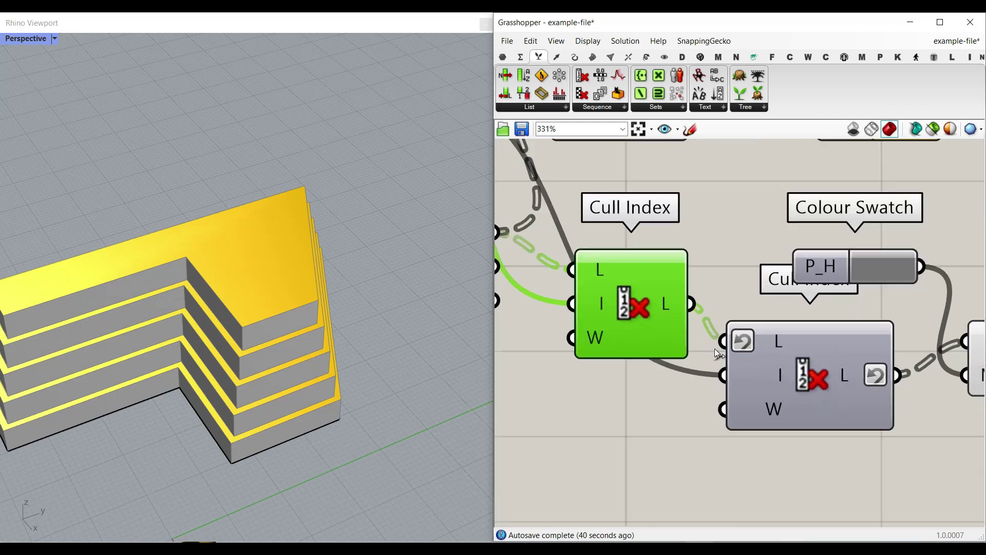
pyautogui.moveTo(806, 347); pyautogui.dragTo(607, 311, button='right')
pyautogui.rightClick(651, 322)
pyautogui.click(676, 341)
pyautogui.click(691, 460)
pyautogui.click(689, 459)
# Step: Move the walls baked from the second Cull Index beside the tower, inspect them and remove them again
pyautogui.click(248, 339)
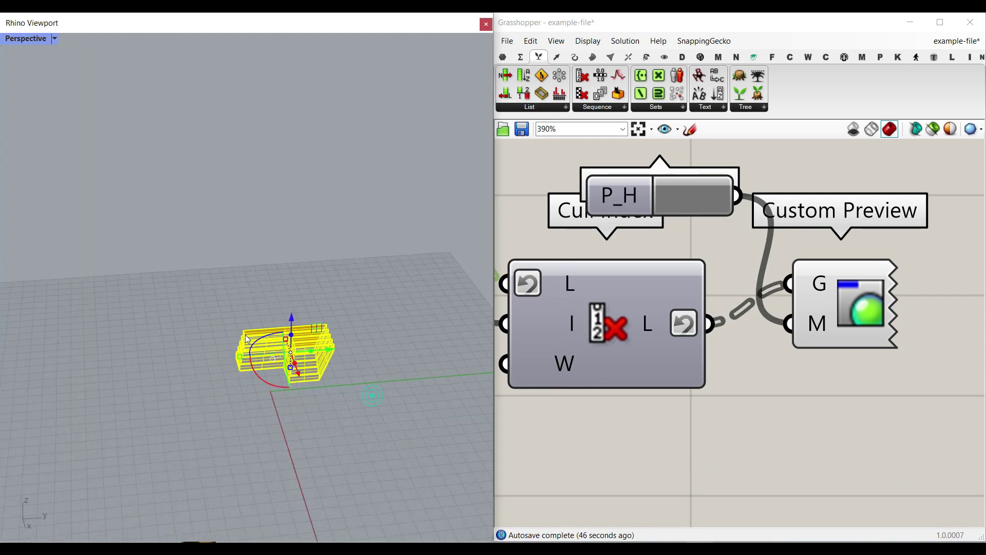
pyautogui.moveTo(326, 350); pyautogui.dragTo(211, 357)
pyautogui.click(199, 302)
pyautogui.scroll(8, 178, 385)
pyautogui.scroll(-4, 236, 363)
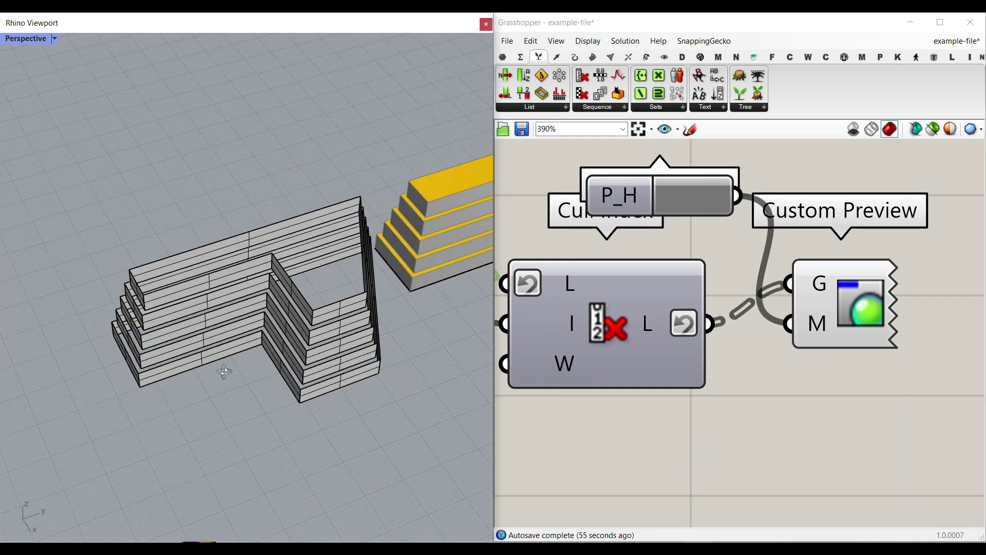
pyautogui.scroll(5, 303, 334)
pyautogui.moveTo(224, 372); pyautogui.dragTo(279, 291, button='right')
pyautogui.scroll(-10, 245, 306)
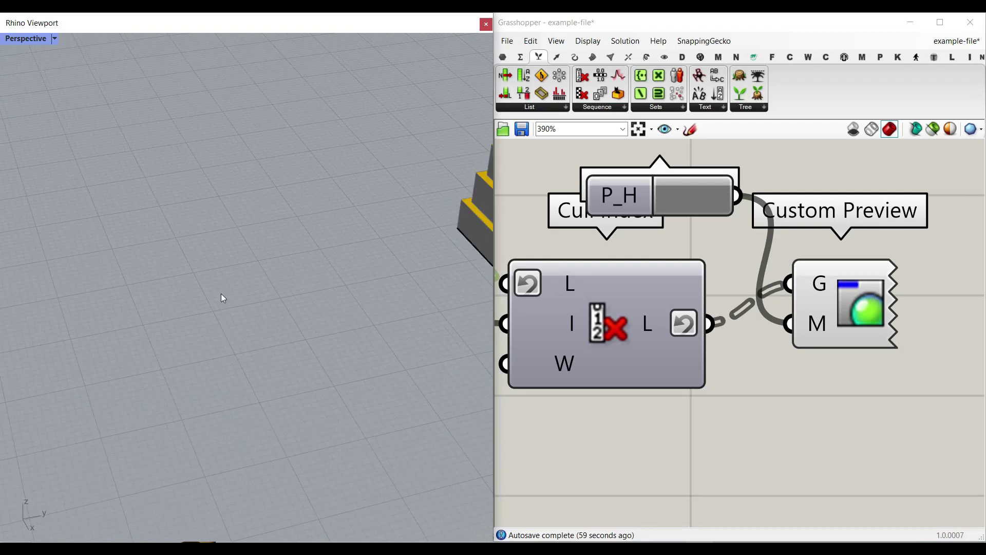
pyautogui.scroll(3, 367, 245)
pyautogui.scroll(-4, 694, 270)
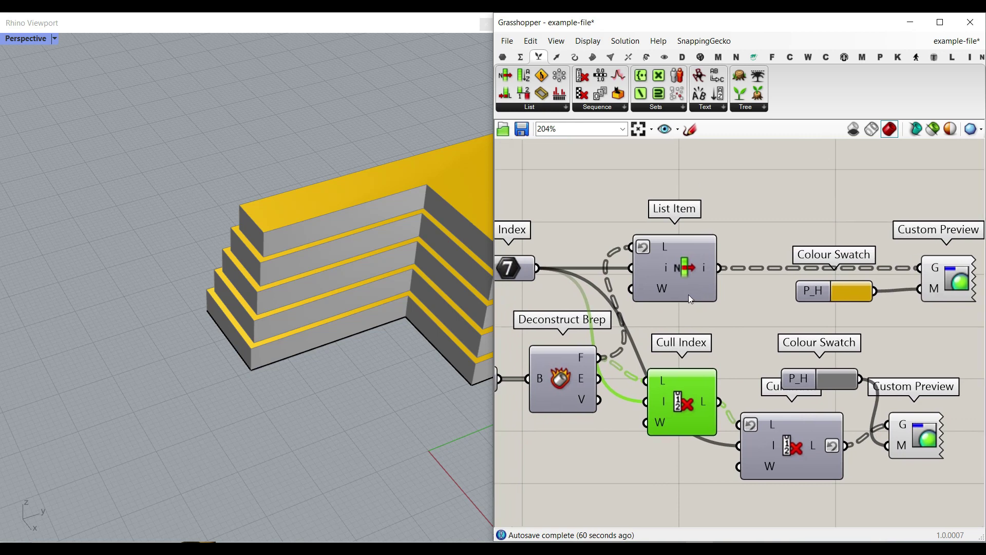
# Step: Duplicate the List Item with its wires below the Cull Index components and turn off Reverse on its L input
pyautogui.scroll(-3, 689, 295)
pyautogui.click(698, 277)
pyautogui.keyDown('alt'); pyautogui.moveTo(688, 263); pyautogui.dragTo(694, 390); pyautogui.keyUp('alt')
pyautogui.scroll(4, 695, 389)
pyautogui.rightClick(654, 328)
pyautogui.click(689, 387)
pyautogui.moveTo(672, 342); pyautogui.dragTo(670, 362)
pyautogui.moveTo(669, 362); pyautogui.dragTo(688, 394, button='right')
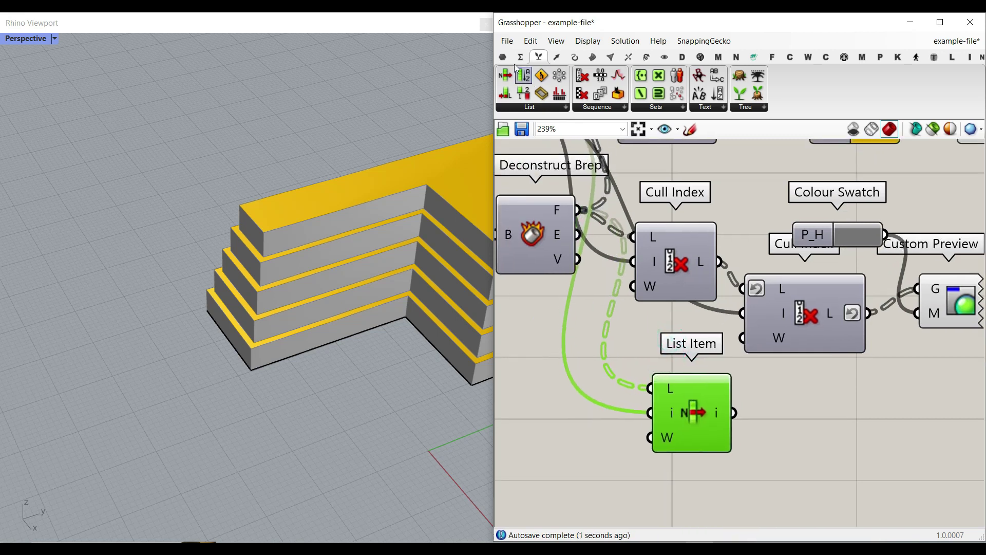
# Step: Add a Curve parameter and connect the duplicated List Item's output to it
pyautogui.click(502, 57)
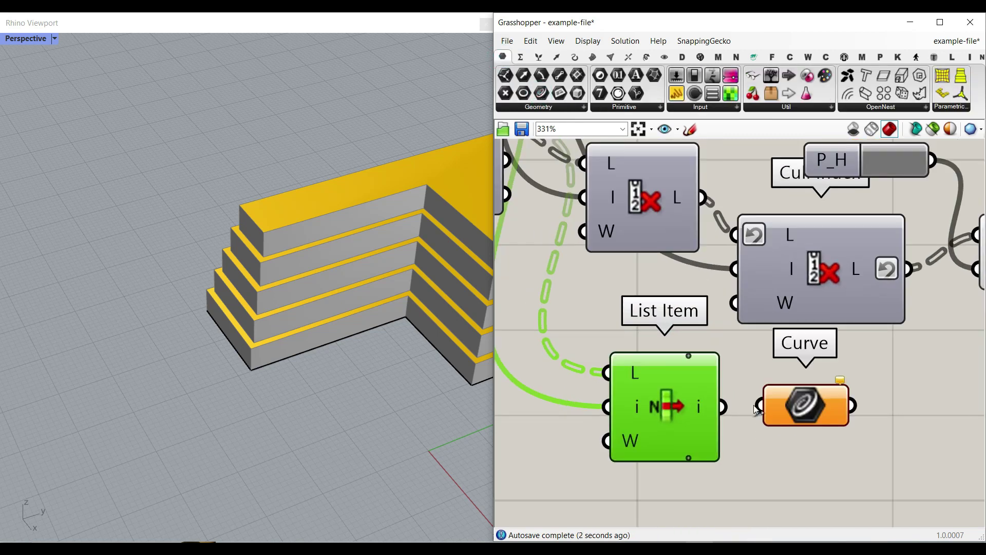
pyautogui.moveTo(716, 403); pyautogui.dragTo(760, 403)
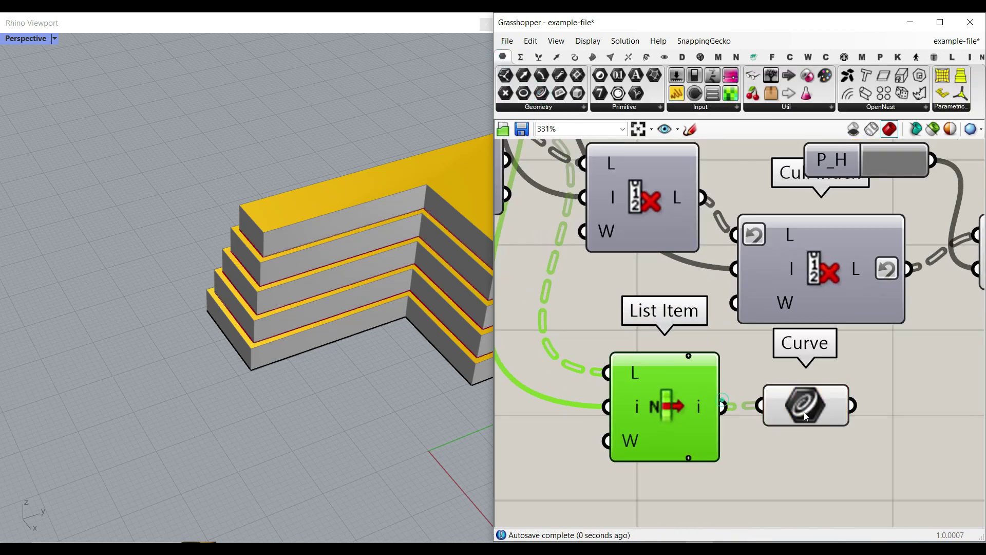
pyautogui.moveTo(802, 411); pyautogui.dragTo(714, 386, button='right')
# Step: Bake the outlines held by the new Curve parameter
pyautogui.rightClick(726, 383)
pyautogui.click(764, 333)
pyautogui.moveTo(304, 324); pyautogui.dragTo(350, 302, button='right')
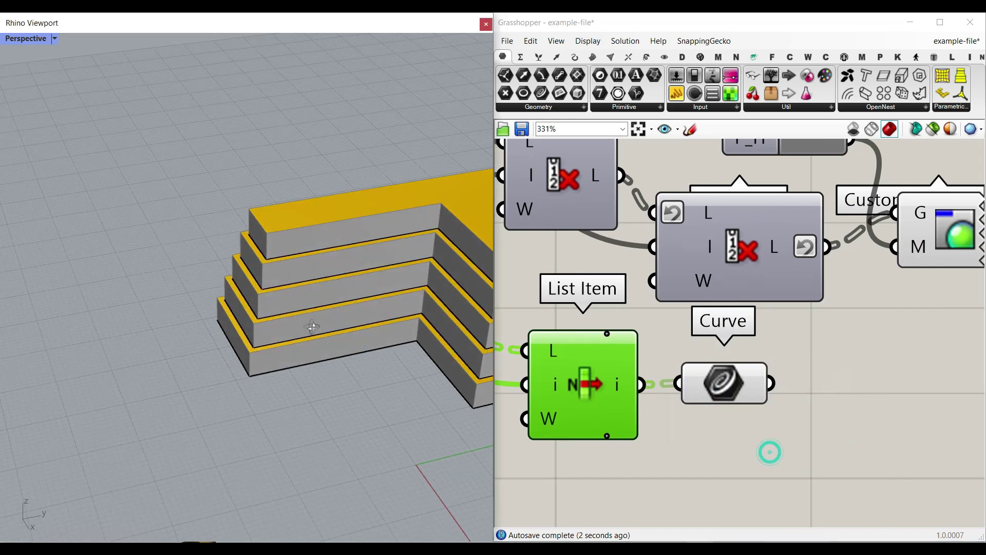
# Step: Move the baked outlines away from the tower to inspect them, and undo both the move and the bake
pyautogui.scroll(-5, 310, 326)
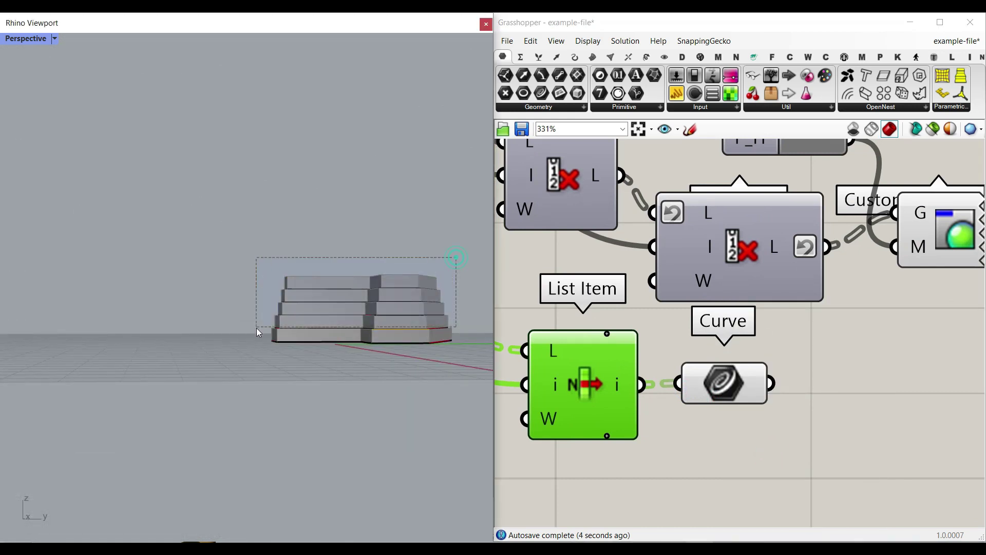
pyautogui.moveTo(257, 328); pyautogui.dragTo(256, 329)
pyautogui.moveTo(402, 309); pyautogui.dragTo(220, 309)
pyautogui.click(229, 259)
pyautogui.moveTo(229, 260); pyautogui.dragTo(178, 294, button='right')
pyautogui.scroll(2, 178, 293)
pyautogui.hotkey('ctrl', 'z')
pyautogui.hotkey('ctrl', 'z')
# Step: Add a Surface parameter fed by the new Curve parameter and hide the Curve's preview
pyautogui.scroll(-6, 258, 310)
pyautogui.moveTo(767, 293); pyautogui.dragTo(673, 347, button='right')
pyautogui.scroll(-6, 673, 347)
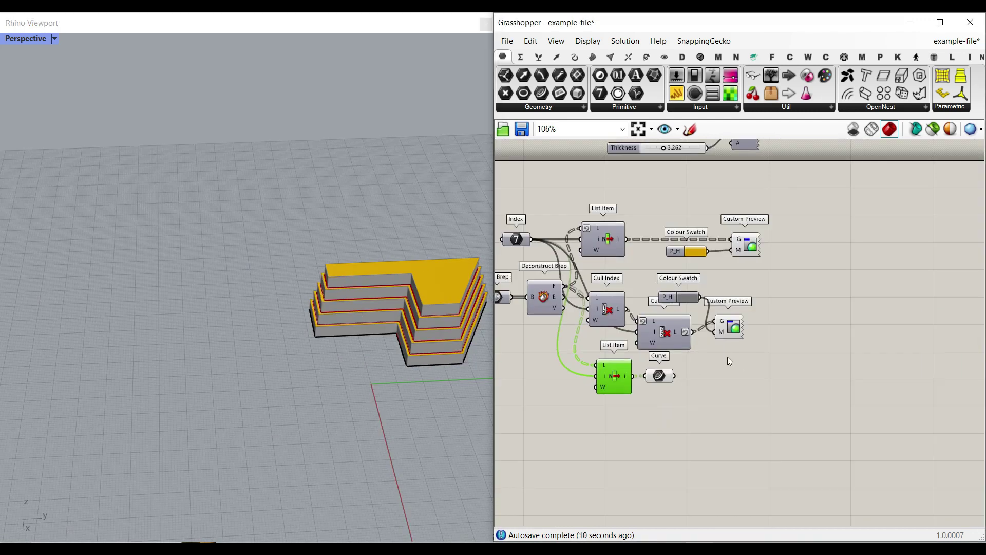
pyautogui.scroll(4, 728, 356)
pyautogui.moveTo(761, 337); pyautogui.dragTo(681, 257)
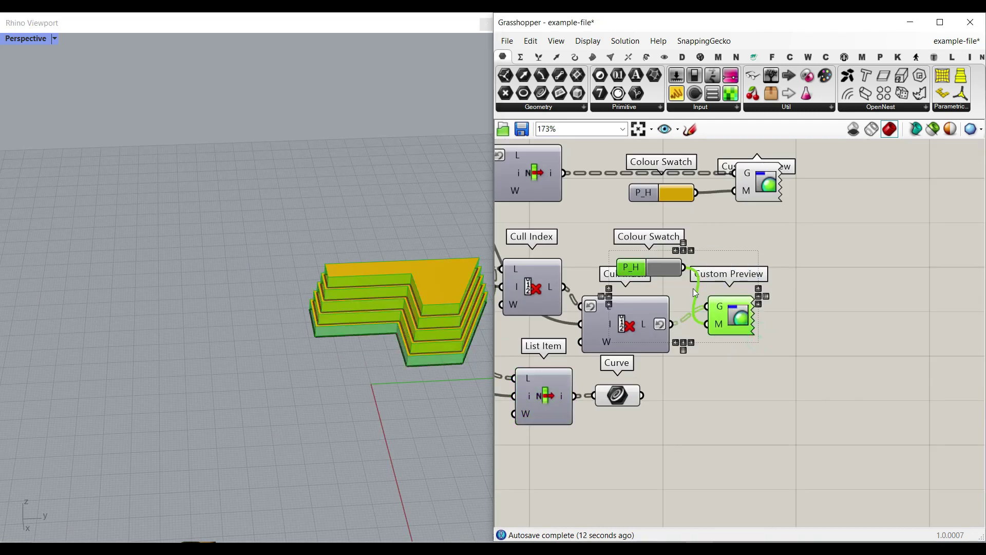
pyautogui.click(692, 389)
pyautogui.click(529, 107)
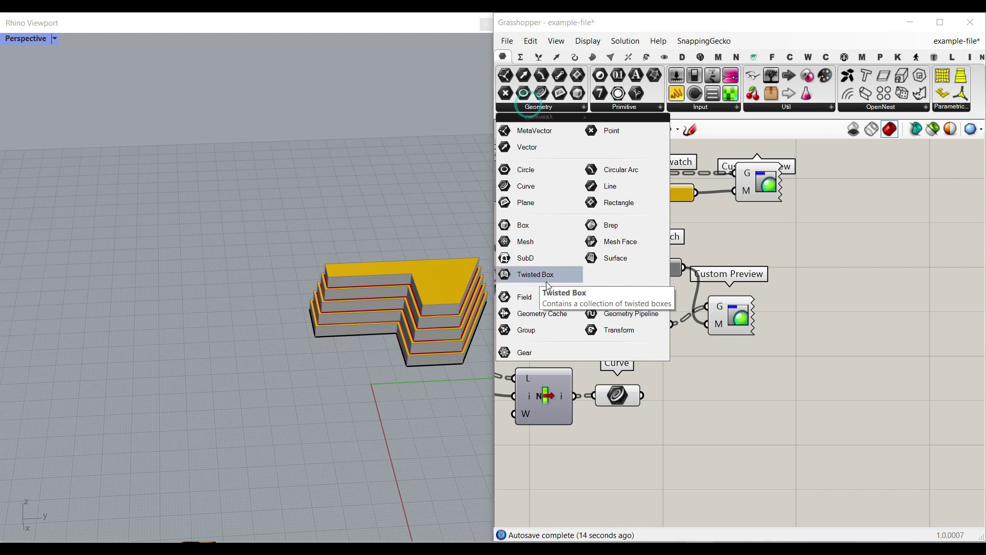
pyautogui.click(622, 262)
pyautogui.moveTo(641, 396); pyautogui.dragTo(674, 435)
pyautogui.moveTo(692, 432); pyautogui.dragTo(688, 393)
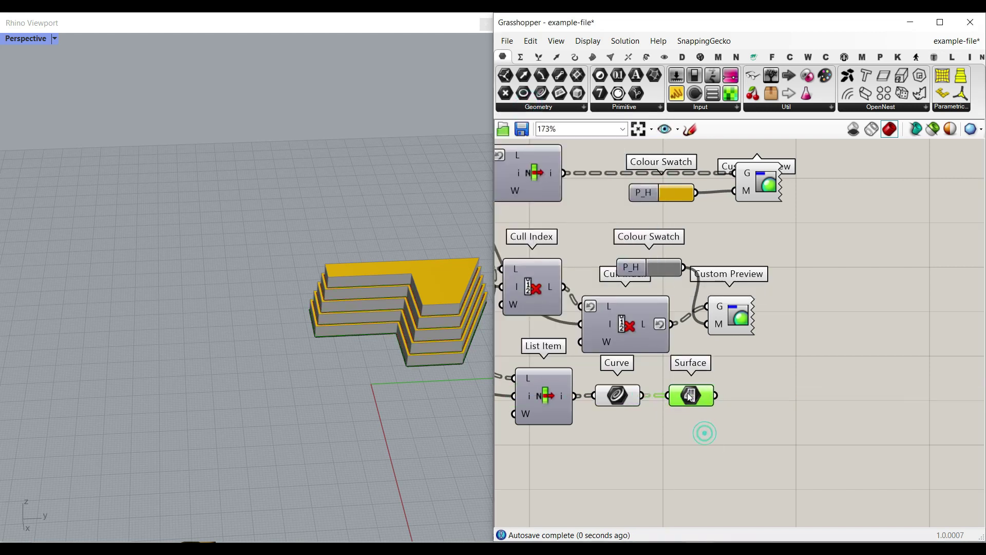
pyautogui.rightClick(618, 397)
pyautogui.click(644, 311)
# Step: Duplicate the grey Colour Swatch with its Custom Preview and place the copies beside the new Surface parameter
pyautogui.moveTo(802, 359); pyautogui.dragTo(673, 251)
pyautogui.hotkey('ctrl', 'c')
pyautogui.hotkey('ctrl', 'v')
pyautogui.moveTo(748, 323); pyautogui.dragTo(755, 454)
pyautogui.click(758, 377)
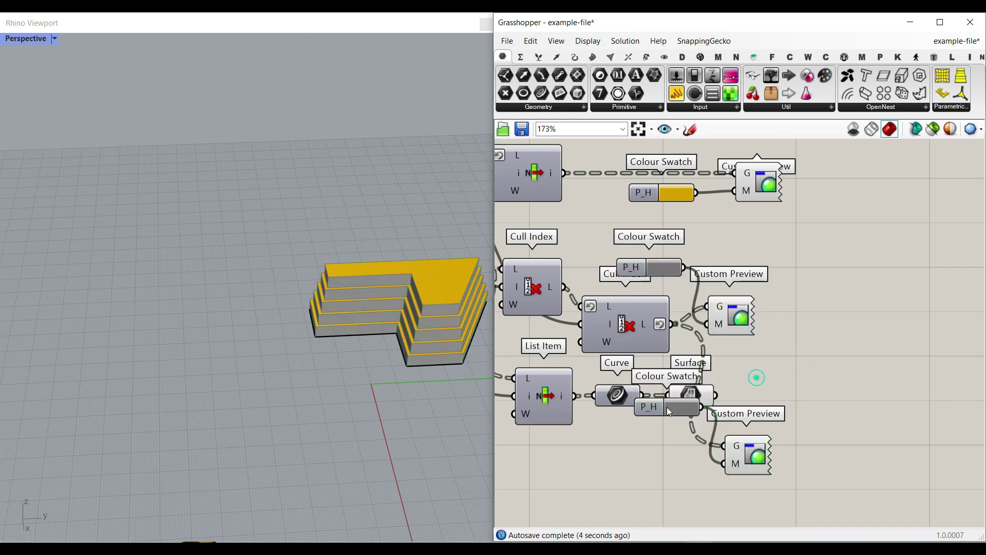
pyautogui.moveTo(667, 406); pyautogui.dragTo(661, 444)
pyautogui.scroll(2, 737, 463)
pyautogui.moveTo(766, 452); pyautogui.dragTo(778, 396)
pyautogui.click(742, 463)
# Step: Hide the new Surface parameter's own preview and adjust the colour of the copied Colour Swatch
pyautogui.rightClick(678, 365)
pyautogui.click(718, 307)
pyautogui.click(666, 442)
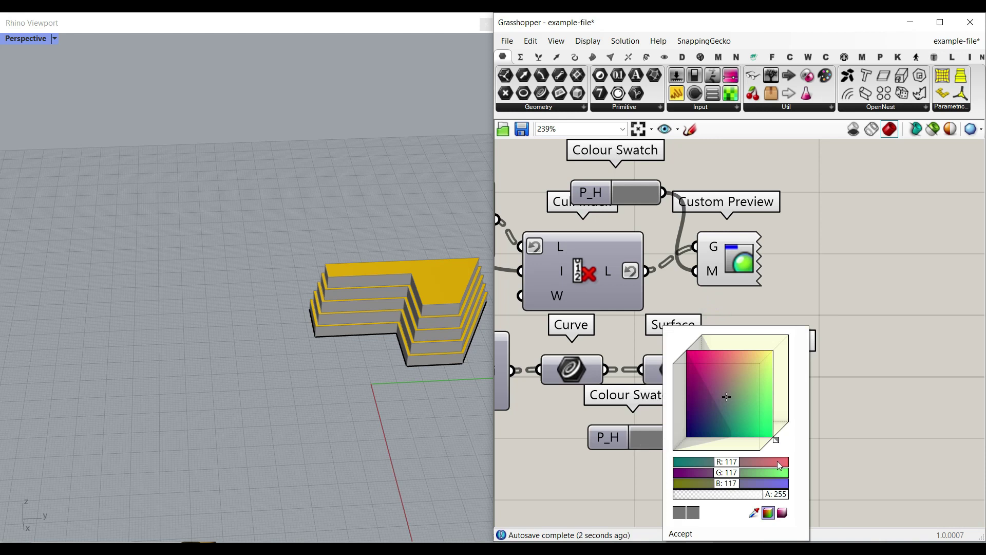
pyautogui.moveTo(763, 450); pyautogui.dragTo(656, 455)
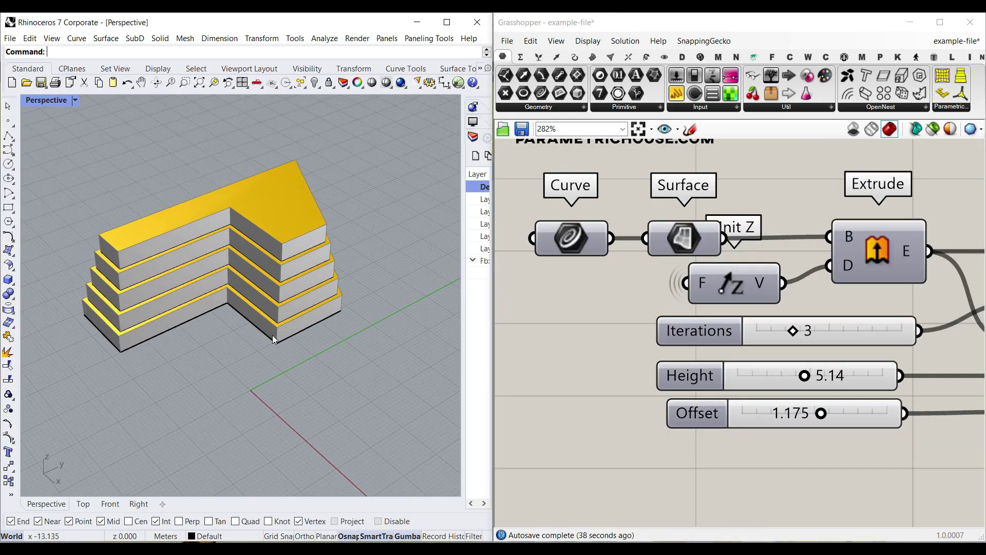
# Step: Replace the L-shaped base outline in Rhino with a closed freeform curve
pyautogui.press('Delete')
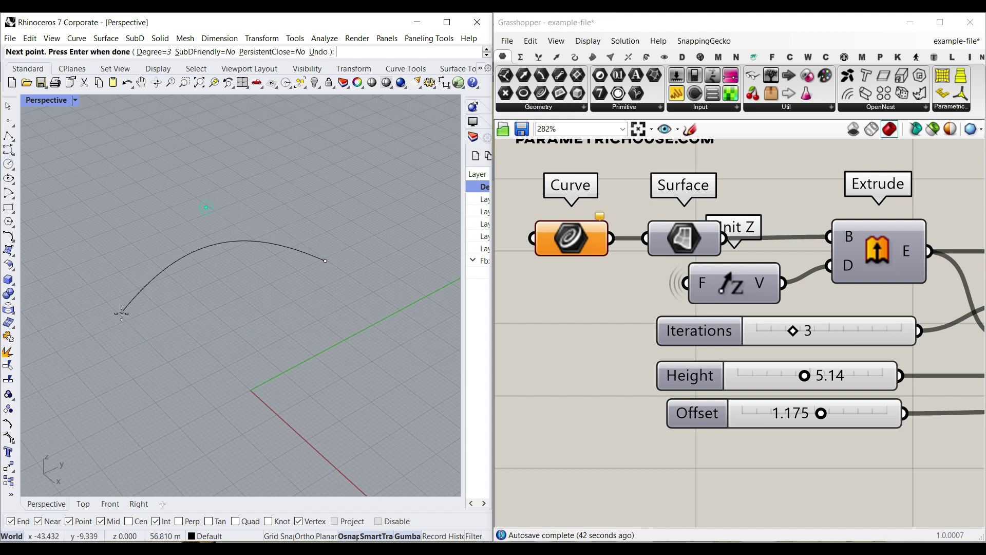
pyautogui.click(332, 271)
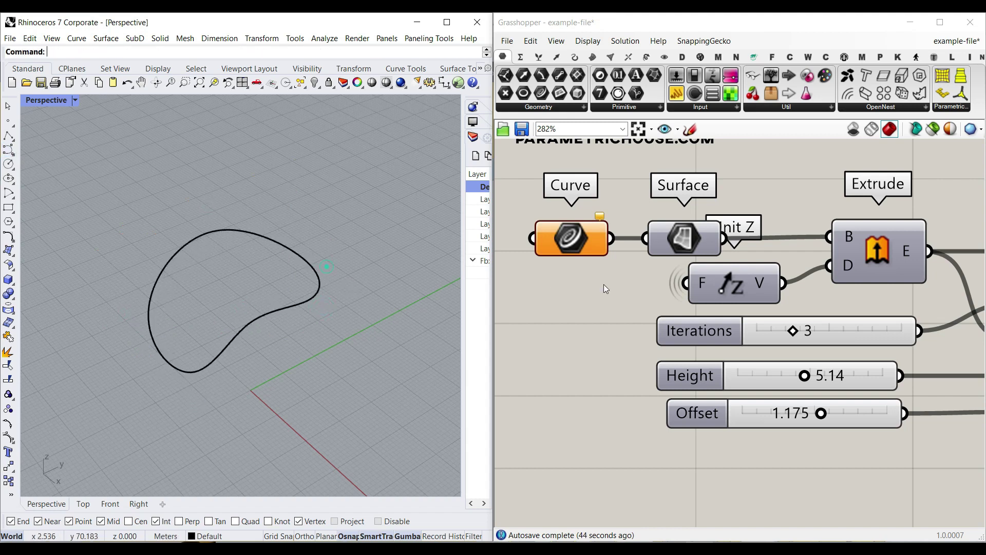
# Step: Assign the closed freeform curve to the first Curve parameter and move one of its control points to reshape the tower
pyautogui.rightClick(575, 239)
pyautogui.click(610, 420)
pyautogui.click(281, 308)
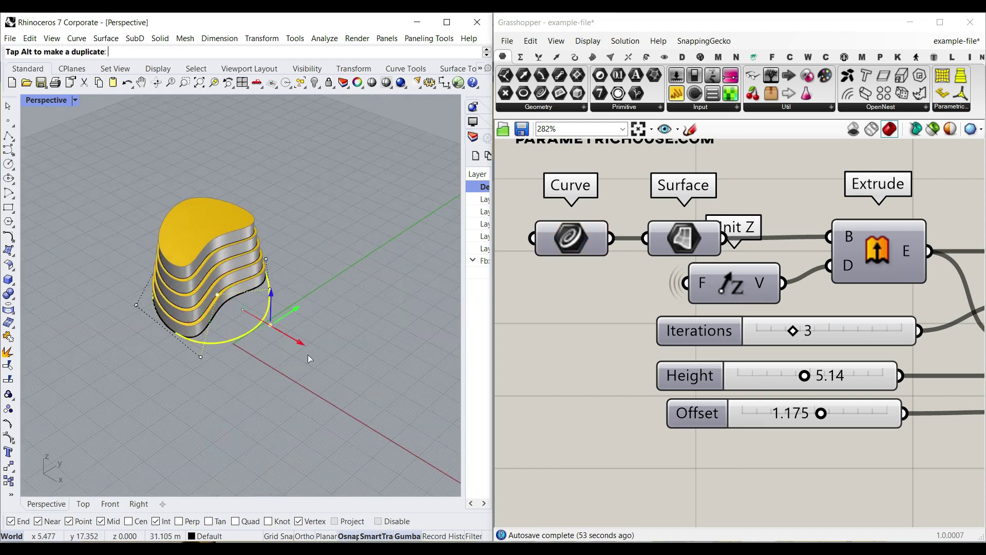
pyautogui.moveTo(309, 355); pyautogui.dragTo(249, 388)
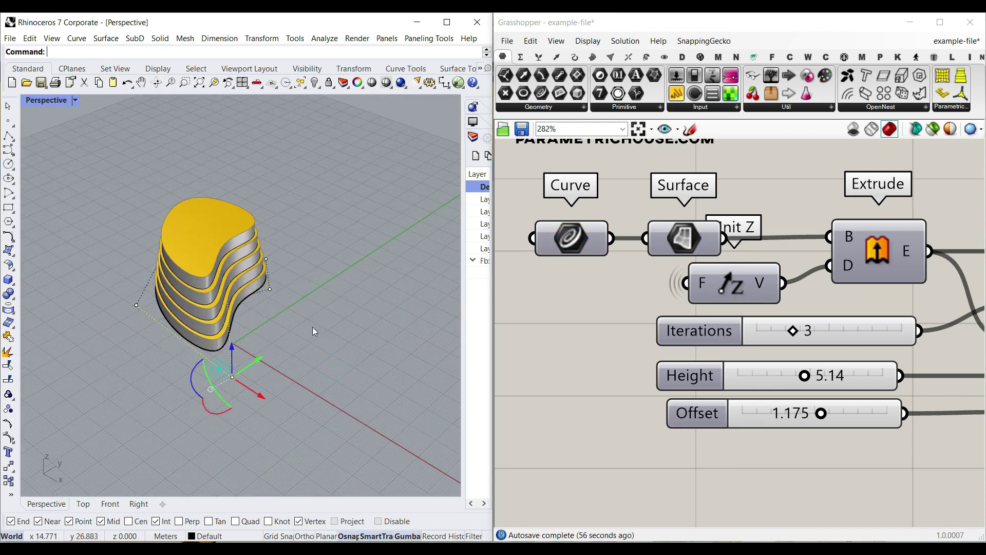
# Step: Set the tower's Iterations slider to 6, the Height slider to 3.73 and the Offset slider to 1.360
pyautogui.click(312, 327)
pyautogui.moveTo(234, 288); pyautogui.dragTo(172, 253, button='right')
pyautogui.scroll(8, 197, 258)
pyautogui.scroll(-4, 217, 260)
pyautogui.moveTo(795, 331); pyautogui.dragTo(829, 331)
pyautogui.moveTo(810, 379); pyautogui.dragTo(787, 379)
pyautogui.moveTo(824, 414)
pyautogui.mouseDown()
pyautogui.moveTo(865, 414)
pyautogui.moveTo(816, 408)
pyautogui.mouseUp()
# Step: Clear out the freeform base curve in Rhino and assign the closed angular polyline to the first Curve parameter
pyautogui.click(472, 406)
pyautogui.press('Delete')
pyautogui.rightClick(574, 241)
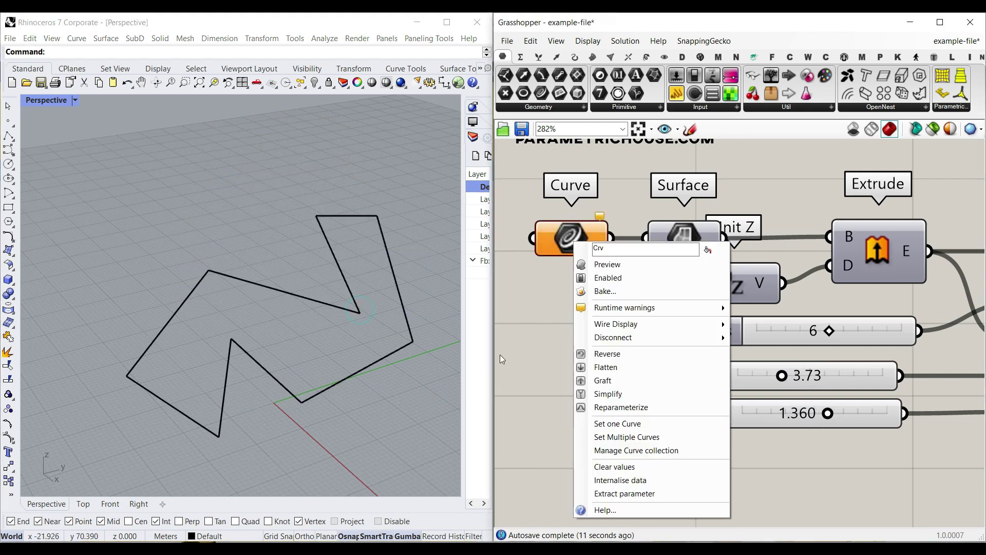
pyautogui.click(606, 423)
pyautogui.click(347, 307)
# Step: Move an inner corner point of the base polyline to reshape the stepped tower
pyautogui.moveTo(335, 289); pyautogui.dragTo(178, 344, button='right')
pyautogui.scroll(5, 178, 344)
pyautogui.click(230, 261)
pyautogui.moveTo(239, 243); pyautogui.dragTo(202, 236, button='right')
pyautogui.moveTo(262, 237); pyautogui.dragTo(260, 244)
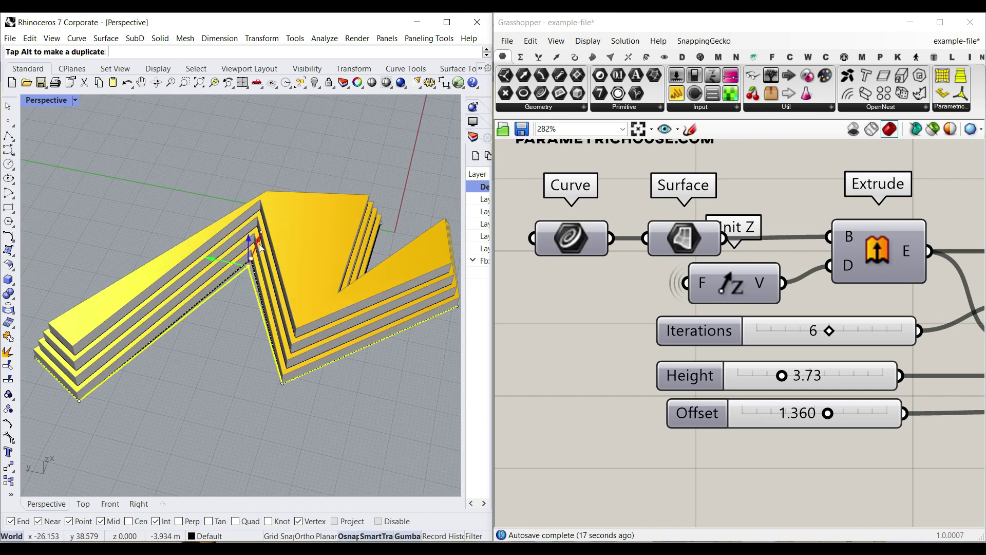
pyautogui.moveTo(242, 297); pyautogui.dragTo(239, 304)
# Step: Move another corner point of the base polyline and check the reshaped terraces from several sides
pyautogui.scroll(-7, 262, 216)
pyautogui.scroll(4, 272, 221)
pyautogui.moveTo(329, 226); pyautogui.dragTo(200, 238, button='right')
pyautogui.scroll(7, 207, 290)
pyautogui.click(205, 290)
pyautogui.moveTo(251, 291); pyautogui.dragTo(203, 285, button='right')
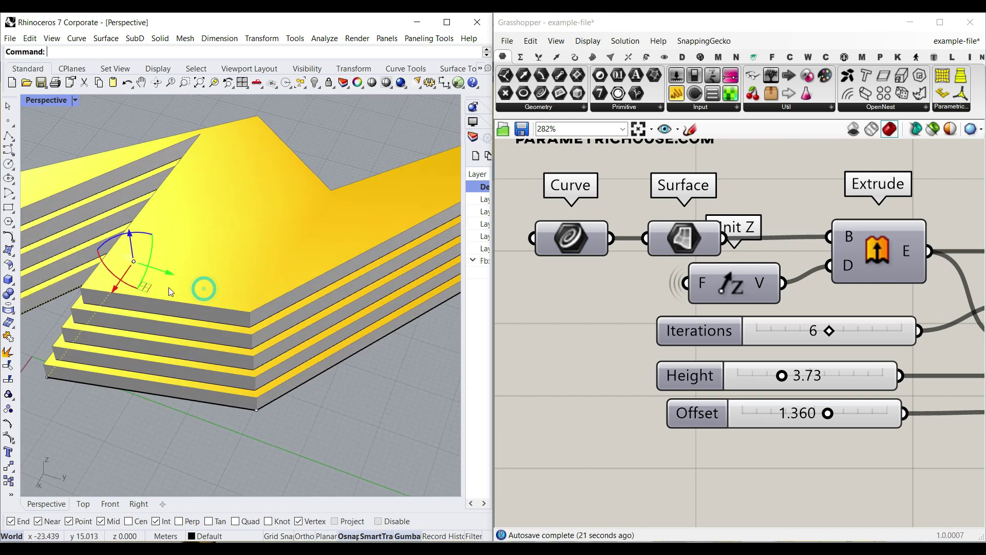
pyautogui.scroll(-7, 201, 285)
pyautogui.moveTo(168, 279)
pyautogui.mouseDown()
pyautogui.moveTo(149, 309)
pyautogui.moveTo(174, 298)
pyautogui.mouseUp()
pyautogui.scroll(-8, 176, 294)
pyautogui.moveTo(176, 303); pyautogui.dragTo(269, 309, button='right')
pyautogui.scroll(11, 257, 293)
pyautogui.scroll(-10, 269, 310)
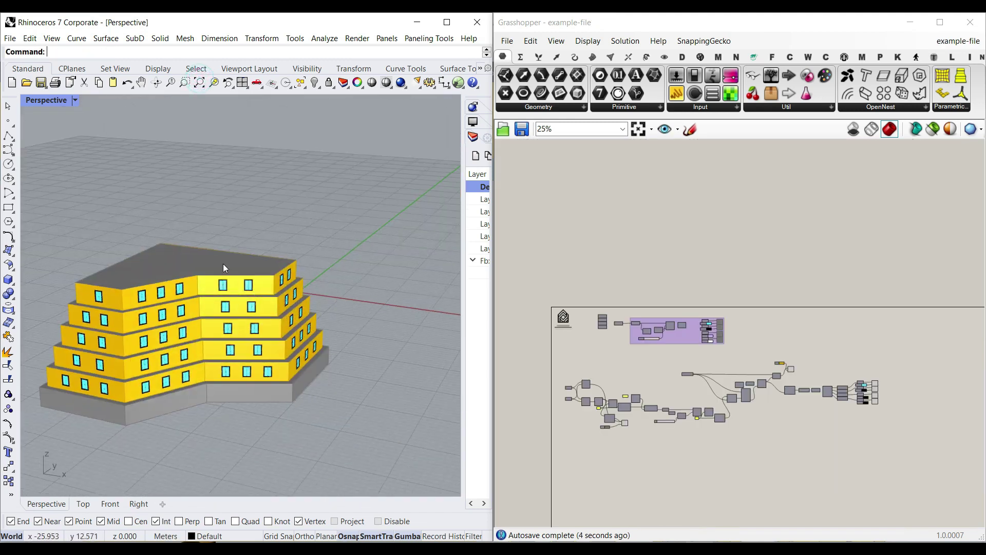
# Step: Examine the windowed tower and highlight the window's glass Surface and handle Mesh parameters to compare the geometry they hold
pyautogui.scroll(5, 223, 263)
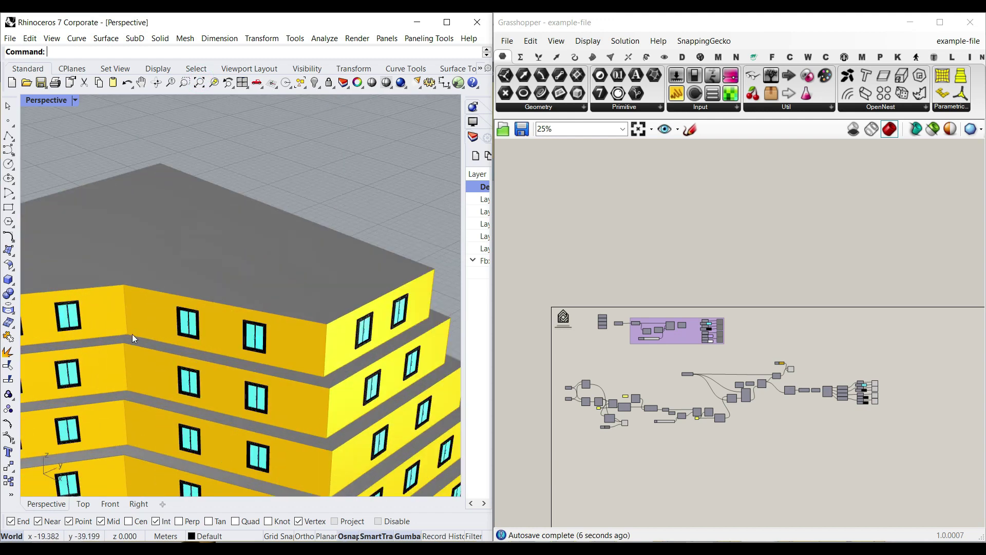
pyautogui.scroll(8, 143, 272)
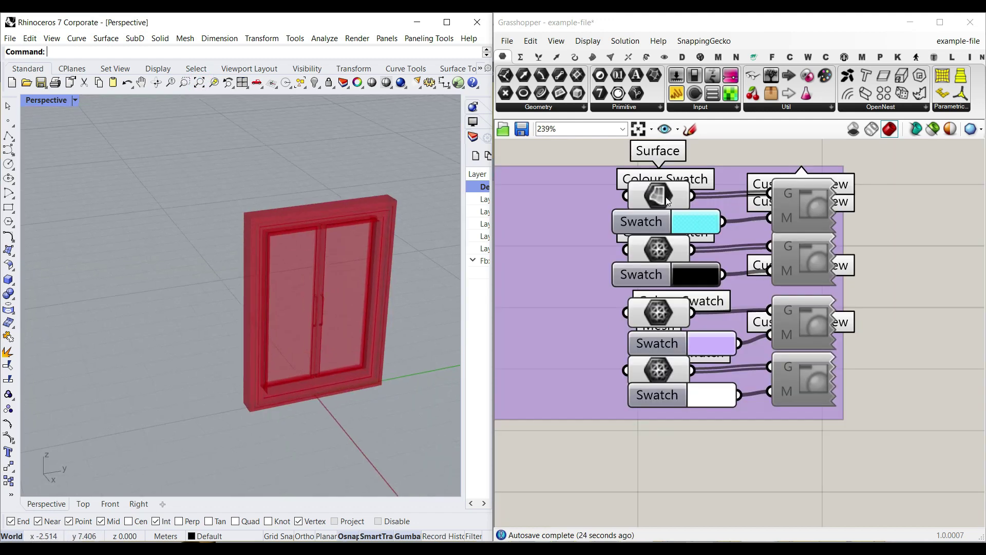
pyautogui.click(667, 200)
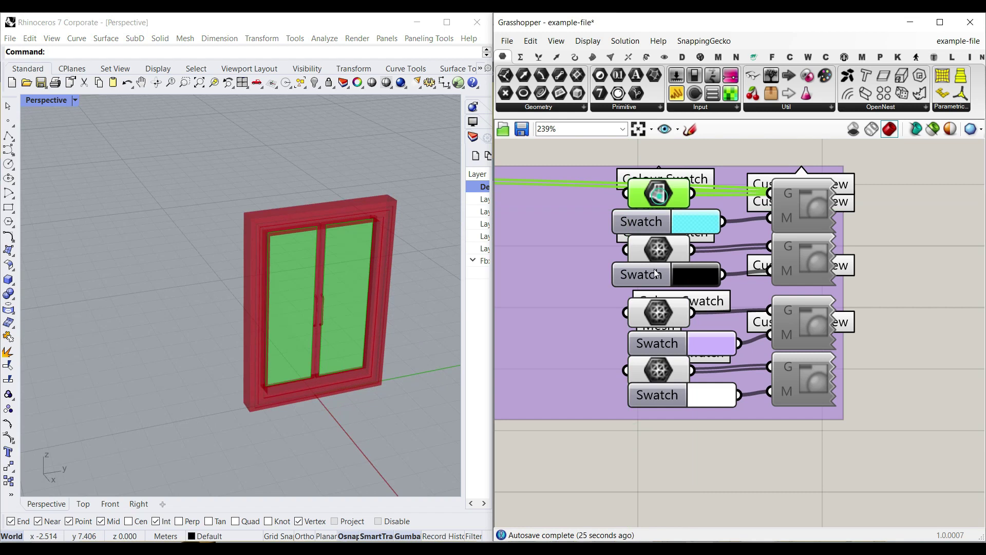
pyautogui.click(656, 255)
pyautogui.click(293, 257)
pyautogui.click(655, 196)
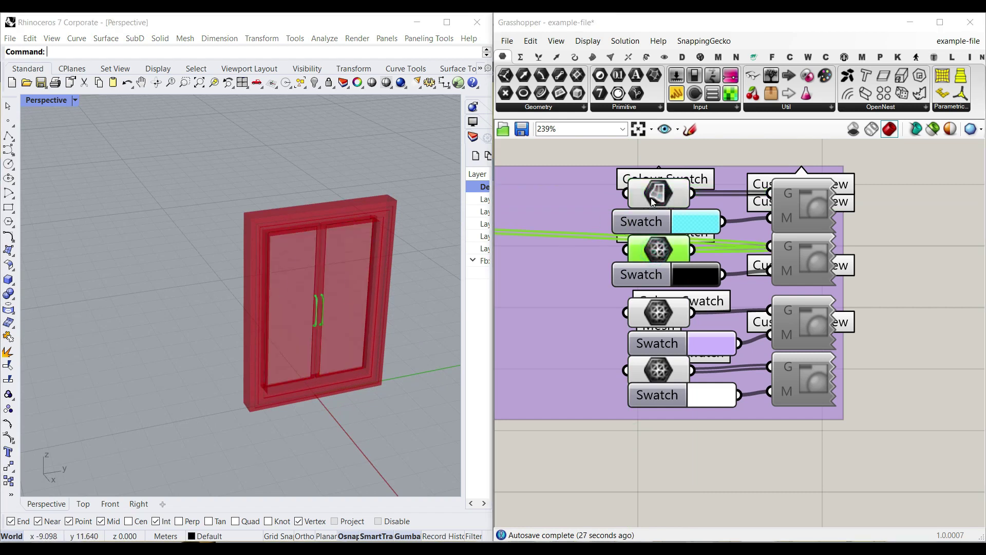
pyautogui.click(655, 251)
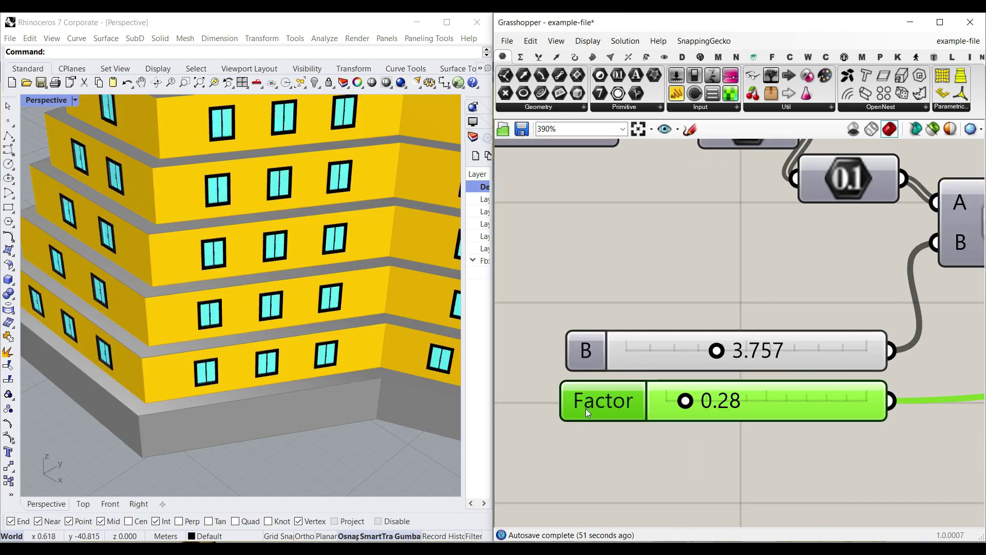
# Step: Set the window scale Factor slider to 0.31
pyautogui.scroll(5, 276, 221)
pyautogui.scroll(3, 602, 366)
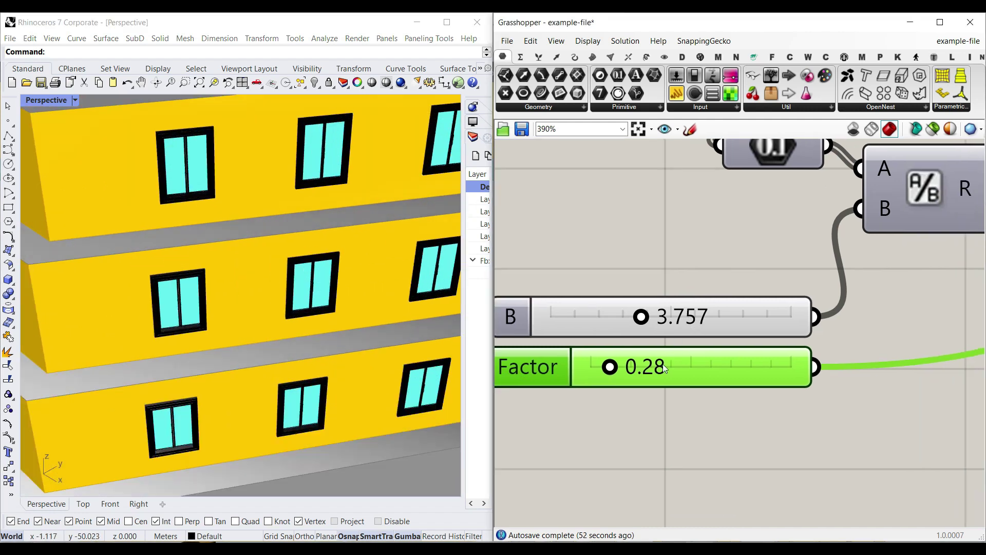
pyautogui.moveTo(606, 368)
pyautogui.mouseDown()
pyautogui.moveTo(576, 360)
pyautogui.moveTo(600, 368)
pyautogui.mouseUp()
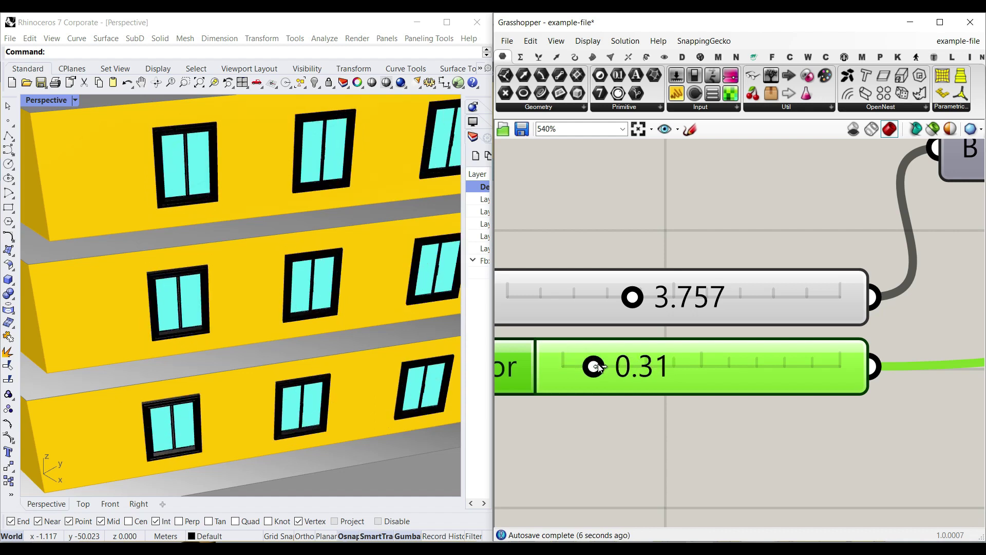
# Step: Set the B slider that controls the window division to 3.433 and check the facade
pyautogui.click(236, 238)
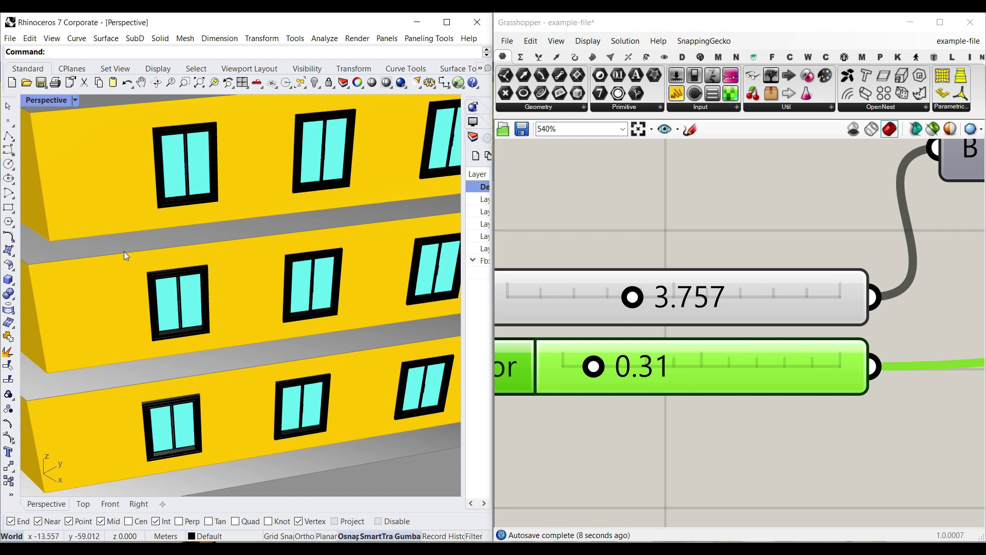
pyautogui.moveTo(124, 251); pyautogui.dragTo(278, 209, button='right')
pyautogui.click(637, 298)
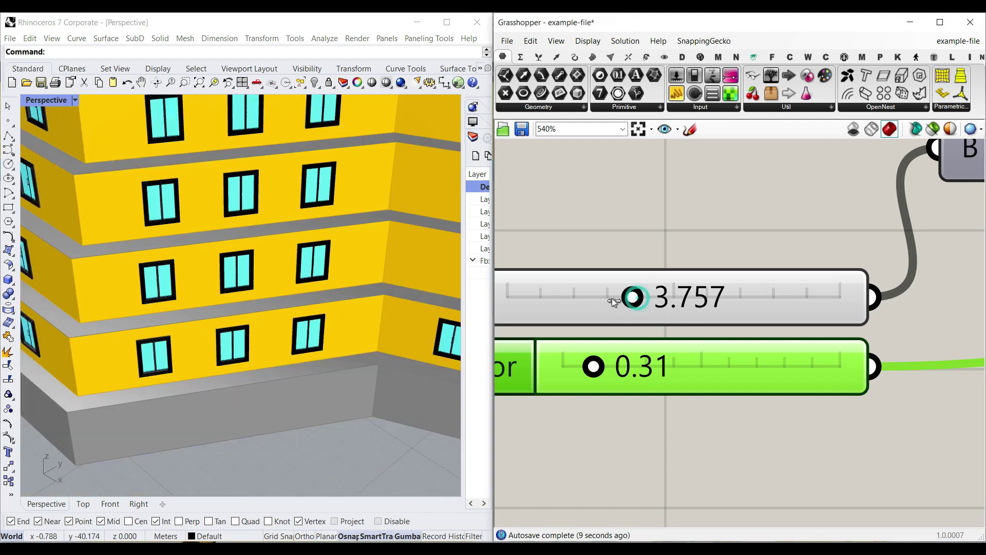
pyautogui.moveTo(594, 300); pyautogui.dragTo(467, 276)
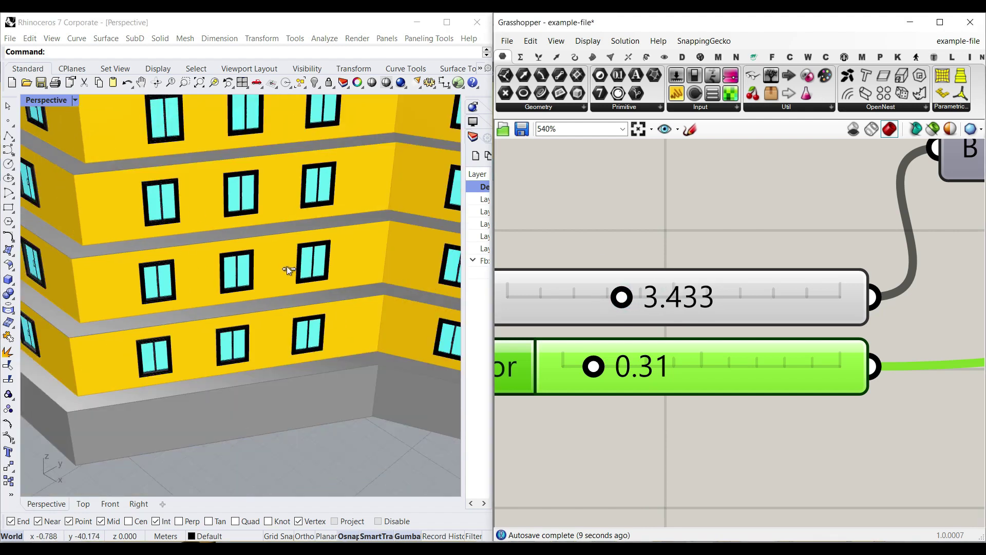
pyautogui.scroll(-6, 263, 281)
pyautogui.moveTo(263, 282); pyautogui.dragTo(219, 273, button='right')
pyautogui.scroll(3, 216, 270)
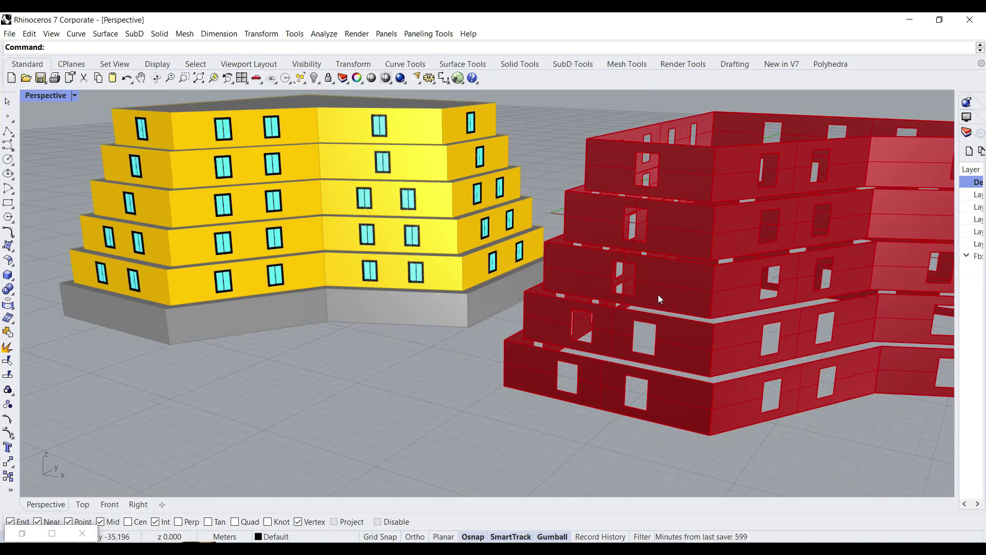
# Step: Examine the wall surfaces with cut window openings, and how the window models fit into them on each floor
pyautogui.scroll(3, 652, 257)
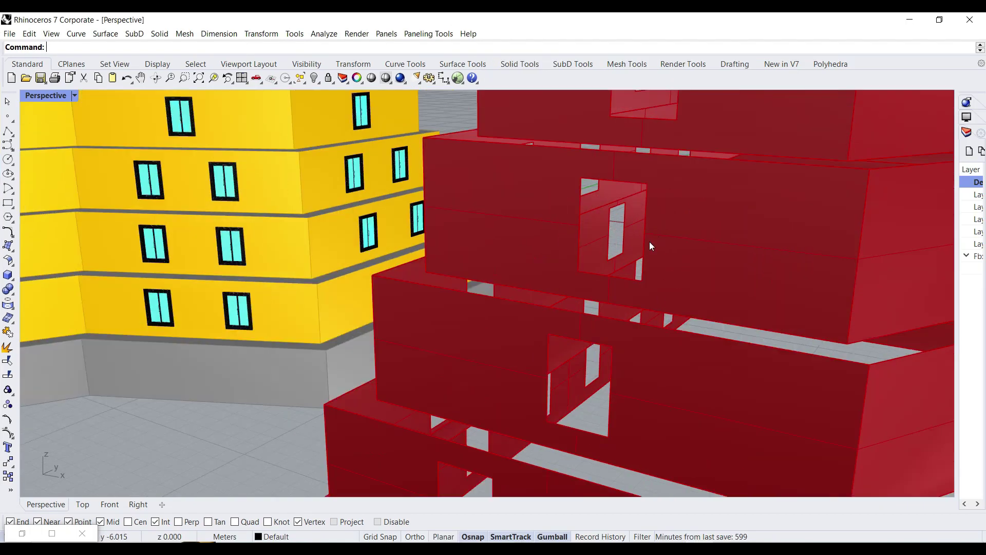
pyautogui.scroll(-5, 664, 284)
pyautogui.scroll(6, 590, 272)
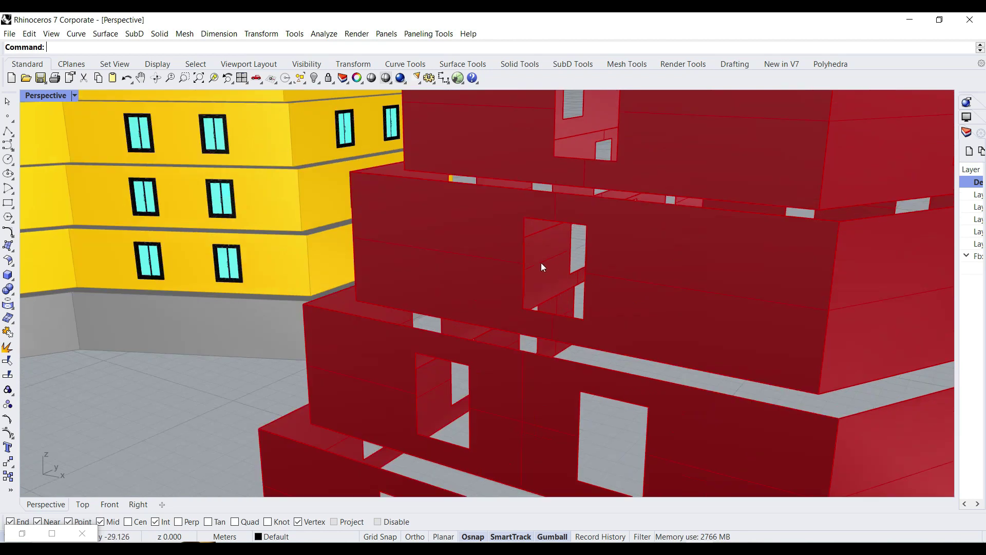
pyautogui.moveTo(502, 257); pyautogui.dragTo(486, 257, button='right')
pyautogui.scroll(-6, 344, 238)
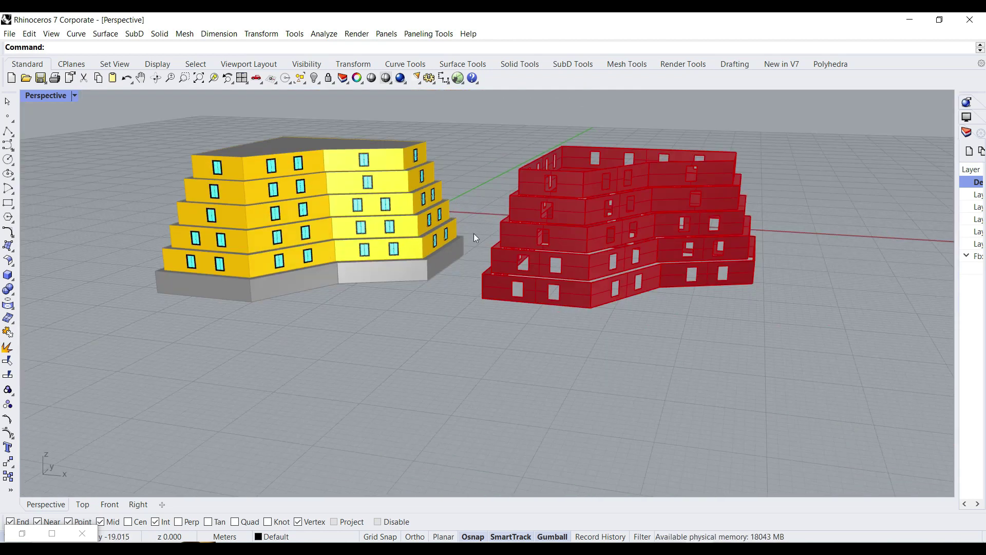
pyautogui.scroll(6, 560, 231)
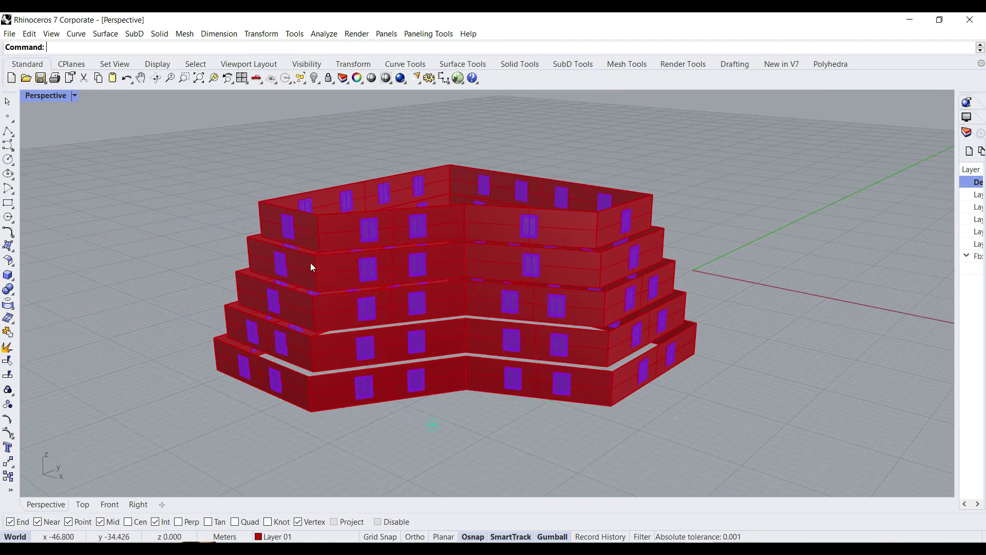
pyautogui.scroll(10, 312, 264)
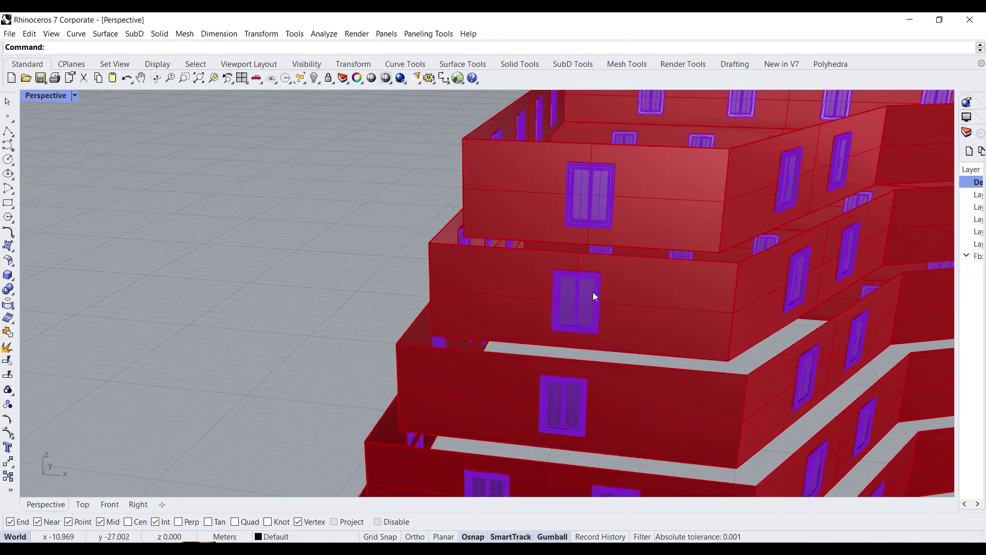
pyautogui.scroll(-8, 502, 333)
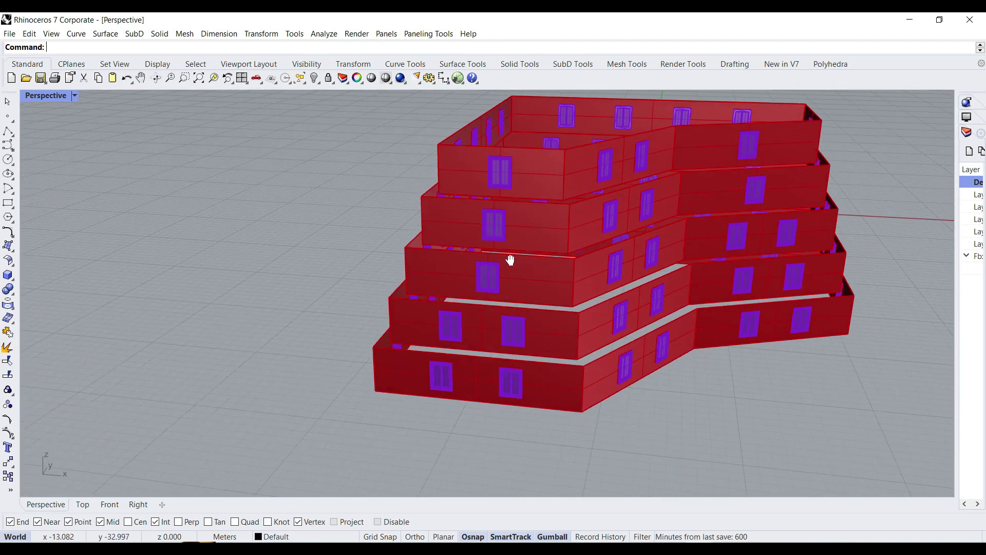
pyautogui.scroll(8, 510, 260)
pyautogui.scroll(-3, 504, 269)
pyautogui.scroll(-5, 507, 304)
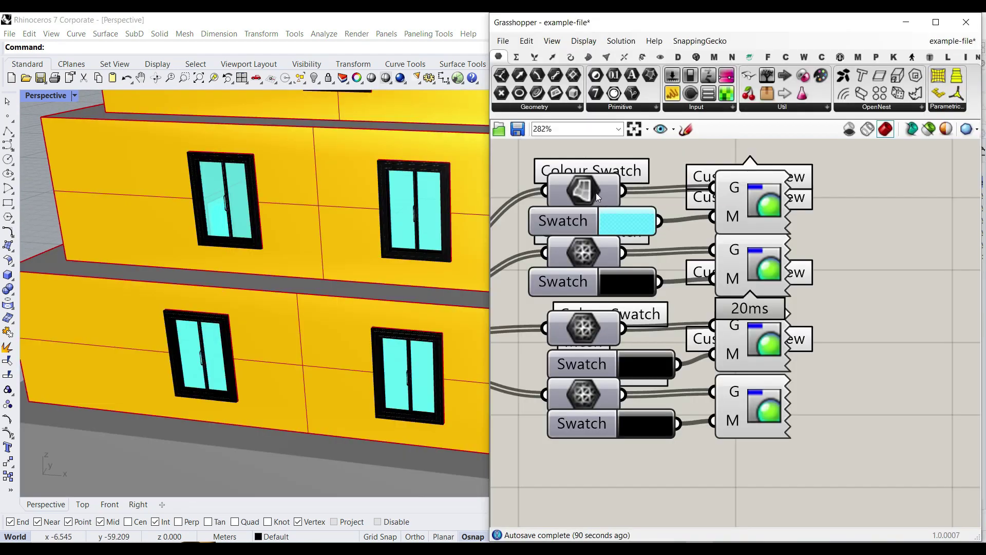
# Step: Bake the window glass Surface parameter, then bake the handle Mesh parameter with Layer 02 as its target
pyautogui.rightClick(593, 195)
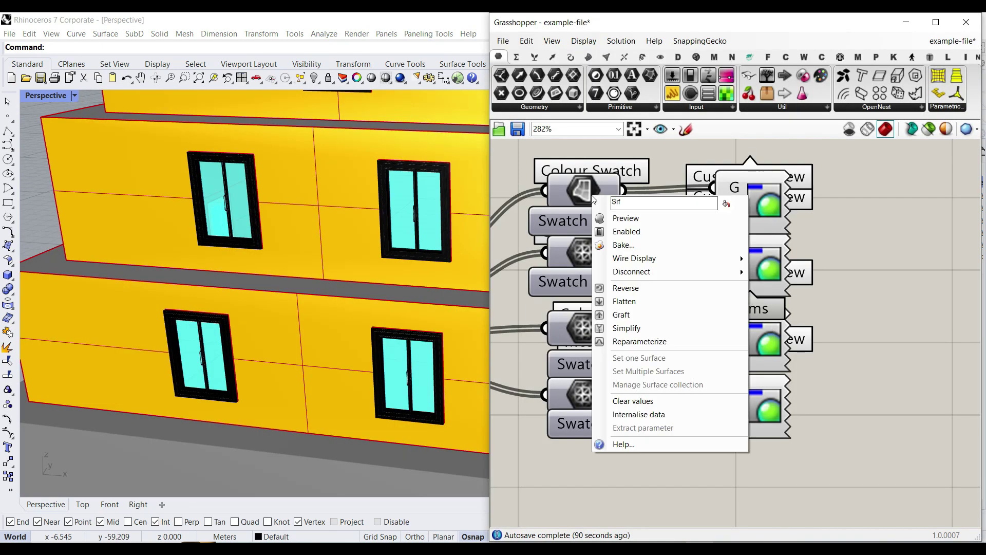
pyautogui.click(620, 241)
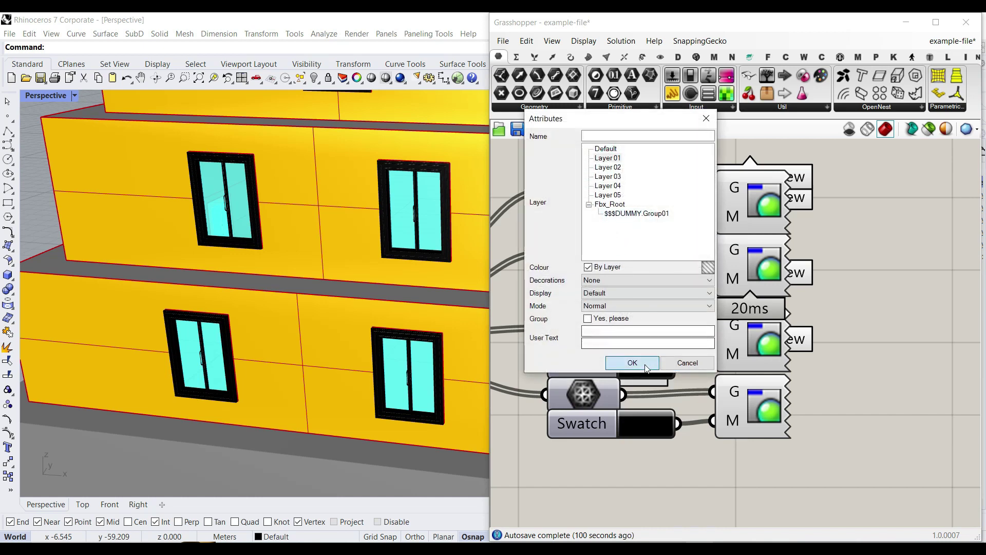
pyautogui.click(645, 367)
pyautogui.rightClick(590, 260)
pyautogui.click(621, 301)
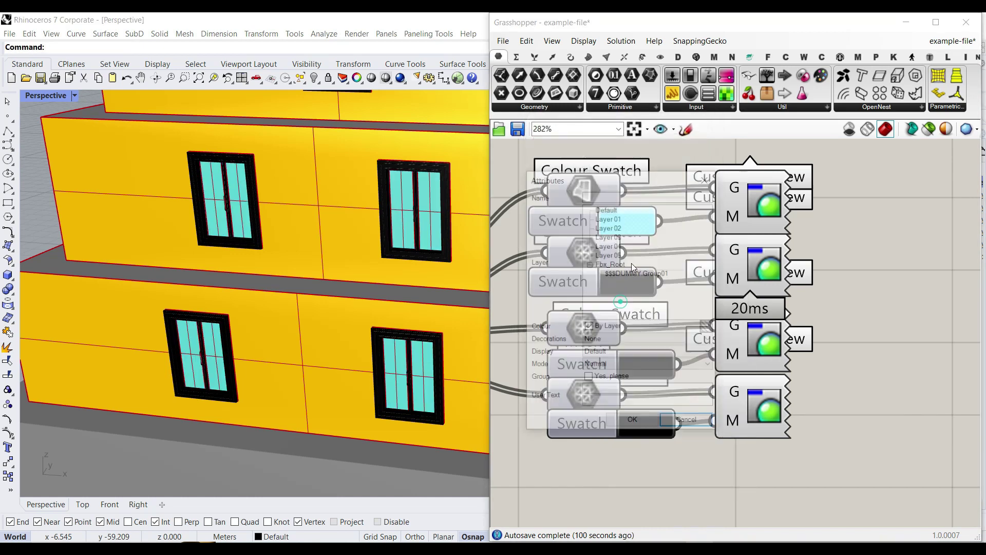
pyautogui.click(611, 228)
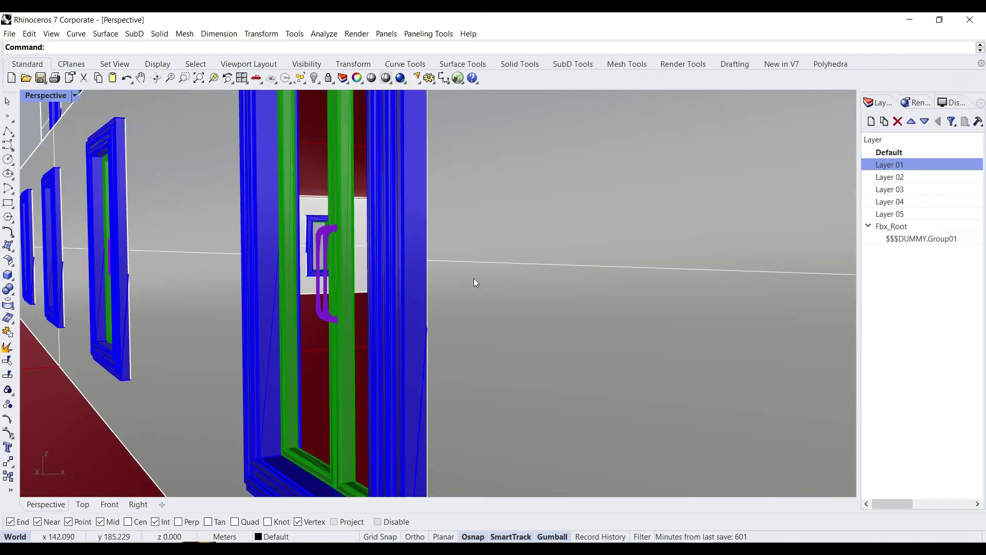
# Step: Inspect the baked tower in Rhino from inside and outside, checking the floors, walls, window frames and handles
pyautogui.moveTo(473, 278); pyautogui.dragTo(611, 252, button='right')
pyautogui.scroll(2, 538, 289)
pyautogui.scroll(-6, 539, 289)
pyautogui.moveTo(539, 289); pyautogui.dragTo(455, 217, button='right')
pyautogui.scroll(4, 434, 321)
pyautogui.scroll(6, 455, 217)
pyautogui.moveTo(537, 199); pyautogui.dragTo(482, 248, button='right')
pyautogui.click(495, 264)
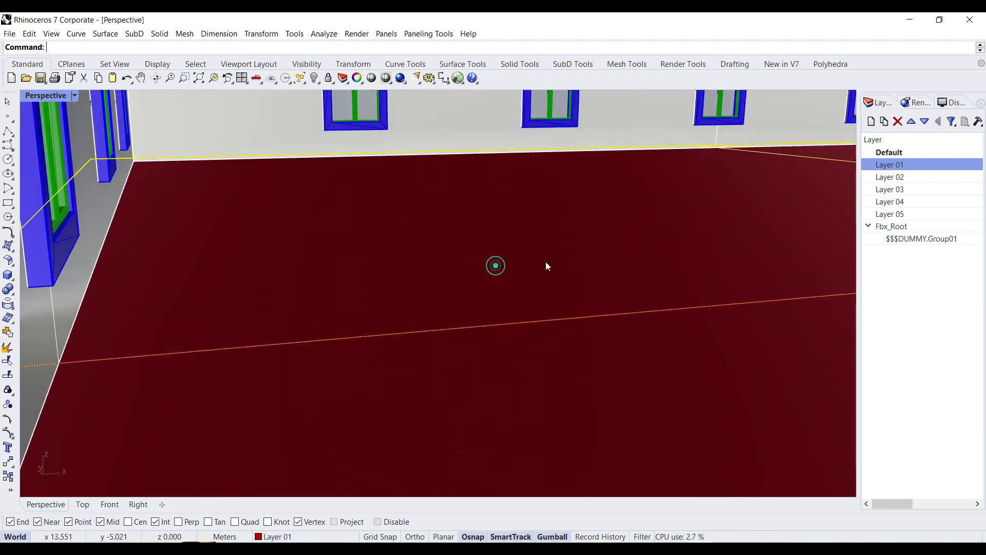
pyautogui.scroll(4, 503, 271)
pyautogui.scroll(-8, 493, 264)
pyautogui.click(280, 222)
pyautogui.moveTo(334, 263); pyautogui.dragTo(506, 234, button='right')
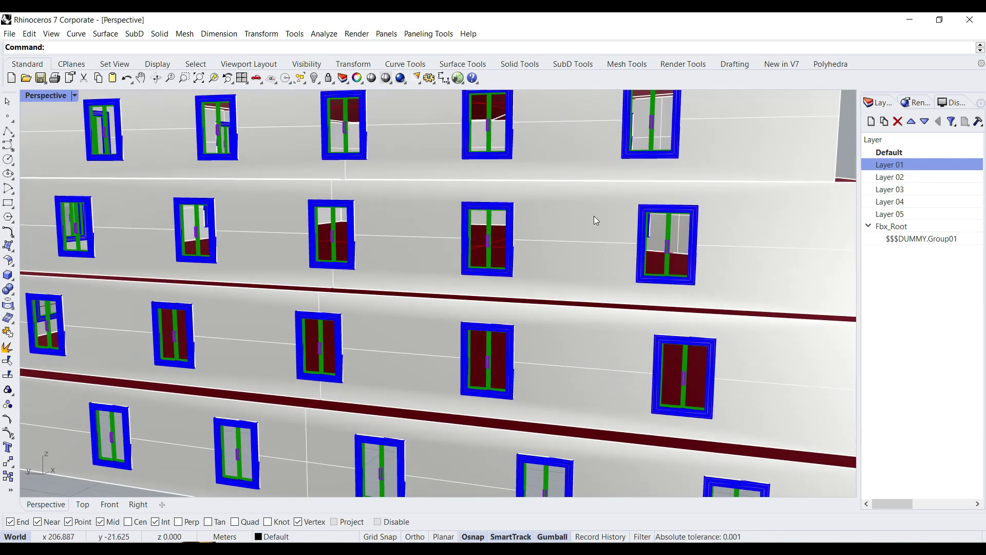
pyautogui.scroll(-10, 606, 246)
pyautogui.moveTo(581, 264); pyautogui.dragTo(539, 282, button='right')
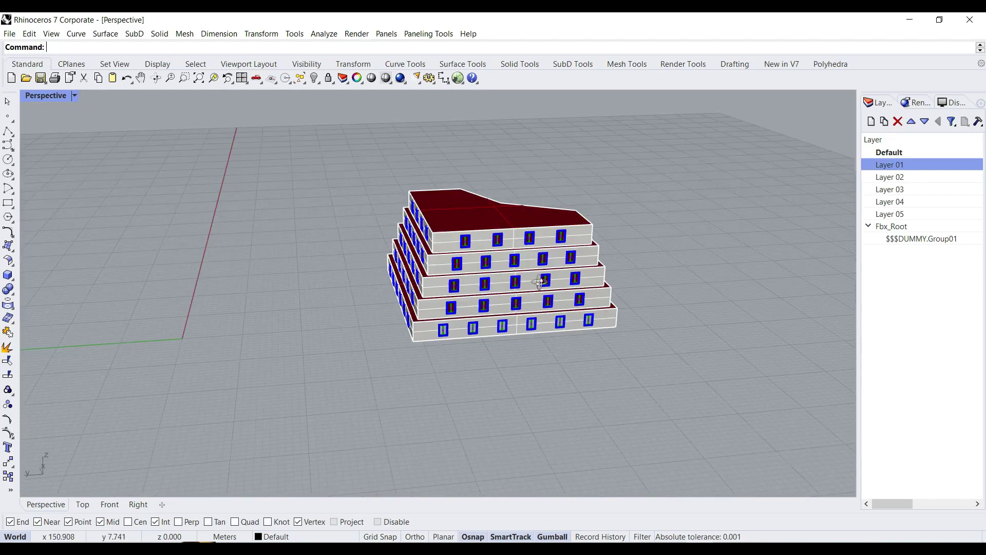